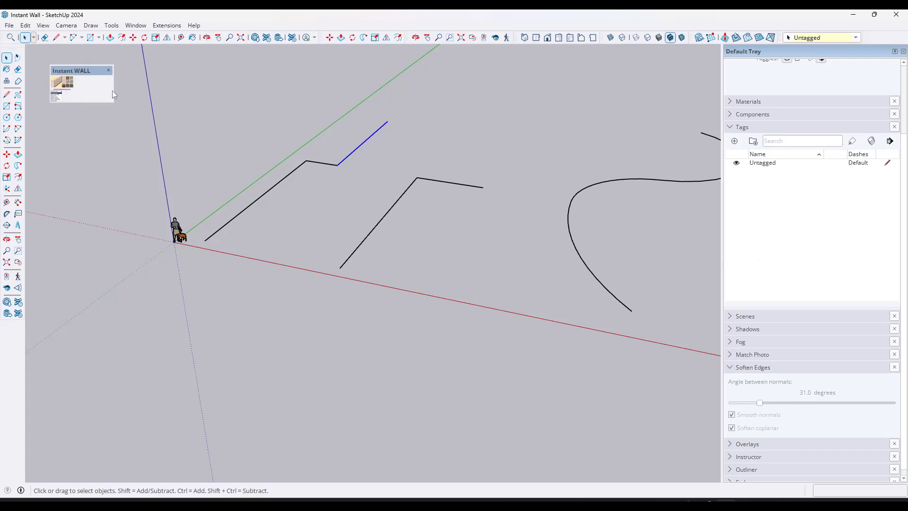
- Try to make a Retaining Wall Stepped wall directly from the ungrouped three-segment path beside the green axis
{"action": "mouse_move", "coordinate": [113, 91]}
{"action": "left_mouse_down"}
{"action": "mouse_move", "coordinate": [125, 88]}
{"action": "mouse_move", "coordinate": [110, 79]}
{"action": "left_mouse_up"}
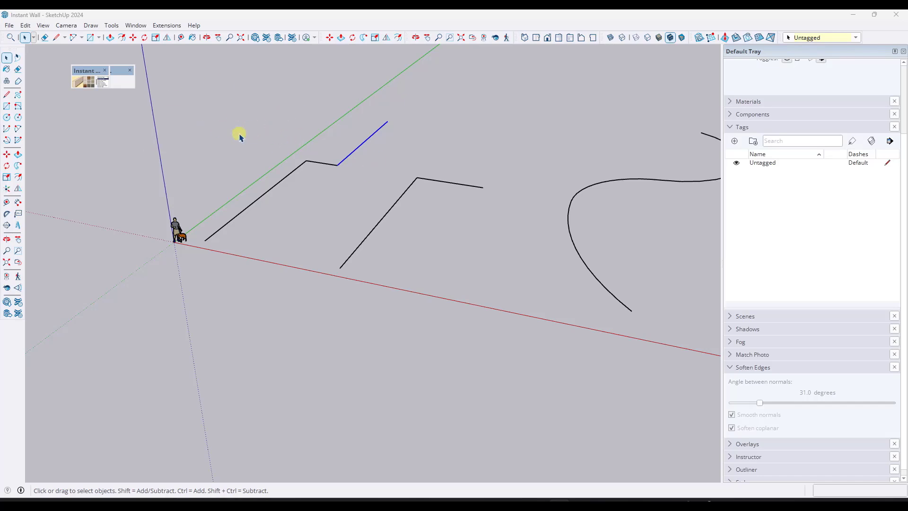
{"action": "middle_click_drag", "start_coordinate": [239, 134], "coordinate": [250, 136]}
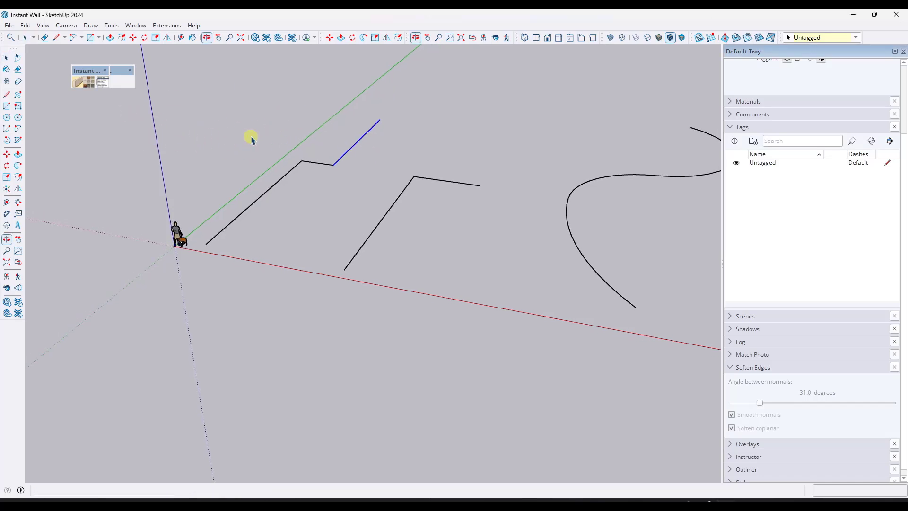
{"action": "left_click_drag", "start_coordinate": [357, 121], "coordinate": [262, 218]}
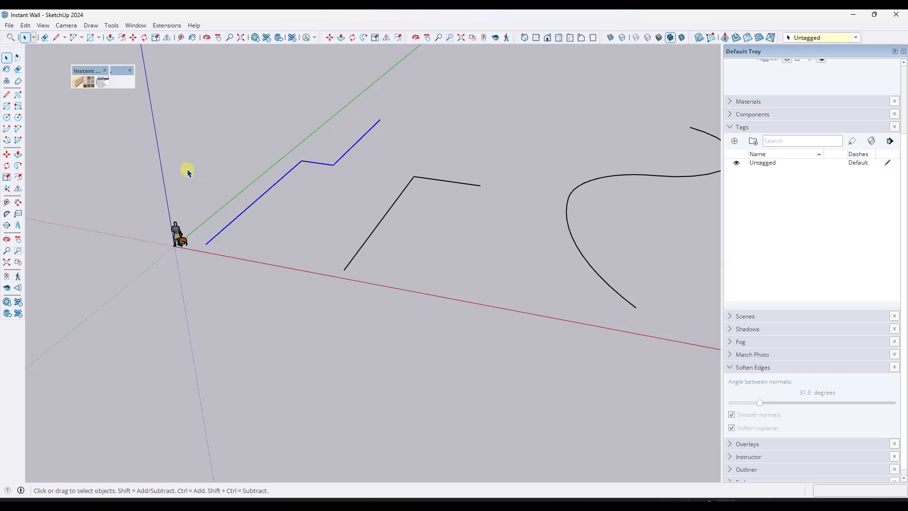
{"action": "left_click", "coordinate": [81, 83]}
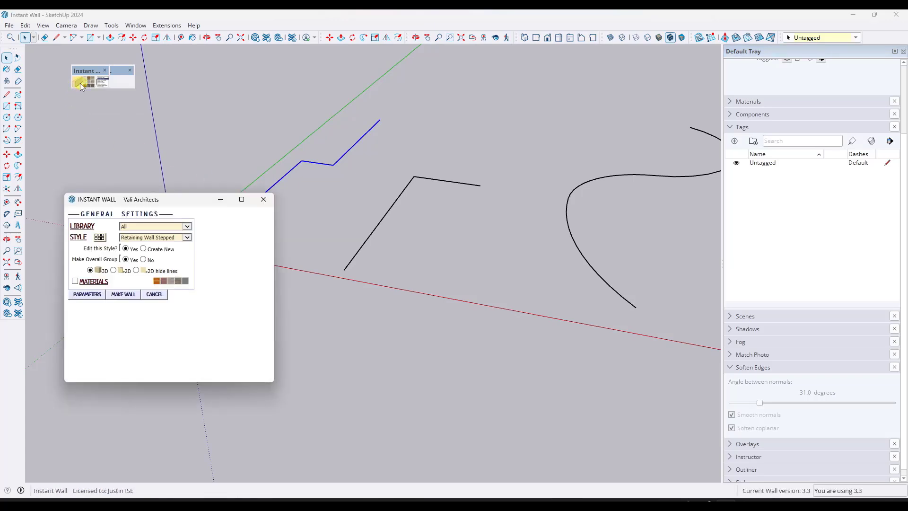
{"action": "left_click", "coordinate": [130, 295]}
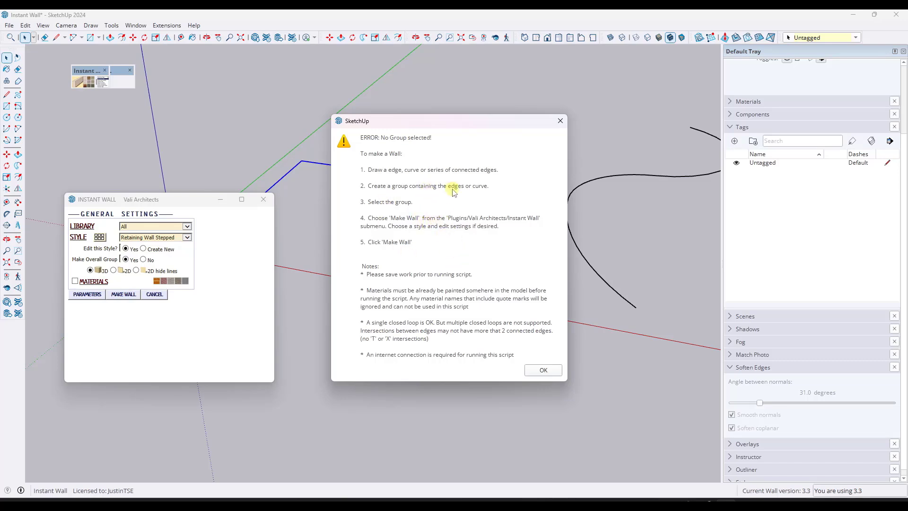
{"action": "left_click", "coordinate": [543, 370]}
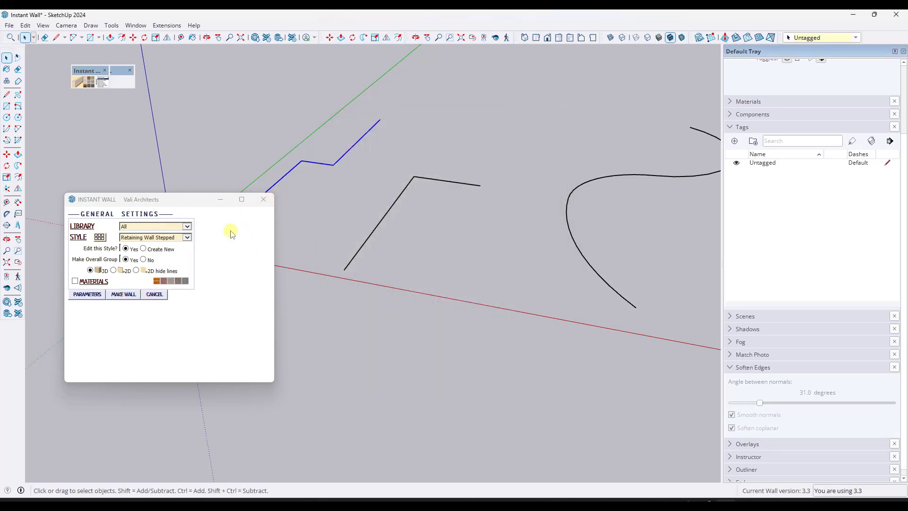
{"action": "left_click", "coordinate": [263, 199]}
- Select all three connected edges of the path beside the green axis and make them a group
{"action": "left_click_drag", "start_coordinate": [299, 189], "coordinate": [258, 195]}
{"action": "right_click", "coordinate": [295, 163]}
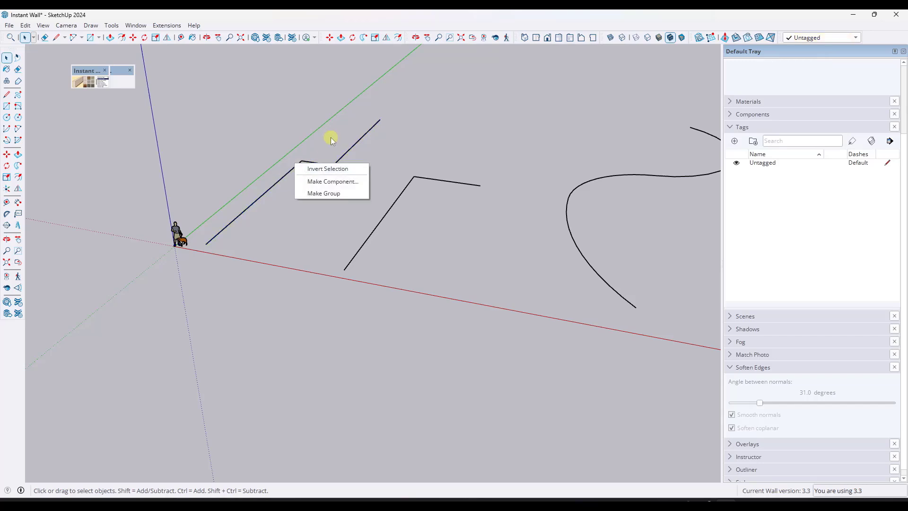
{"action": "left_click_drag", "start_coordinate": [330, 137], "coordinate": [292, 187]}
{"action": "left_click_drag", "start_coordinate": [355, 129], "coordinate": [298, 189]}
{"action": "right_click", "coordinate": [304, 164]}
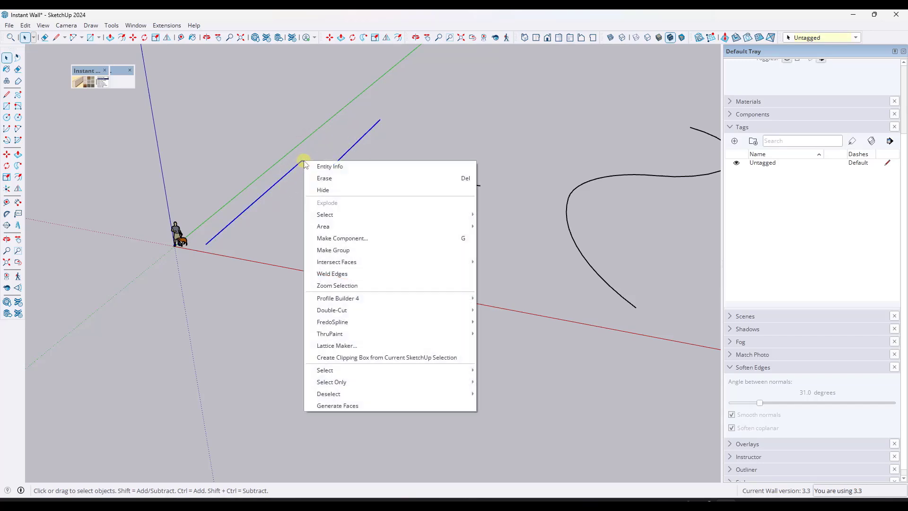
{"action": "left_click", "coordinate": [346, 250]}
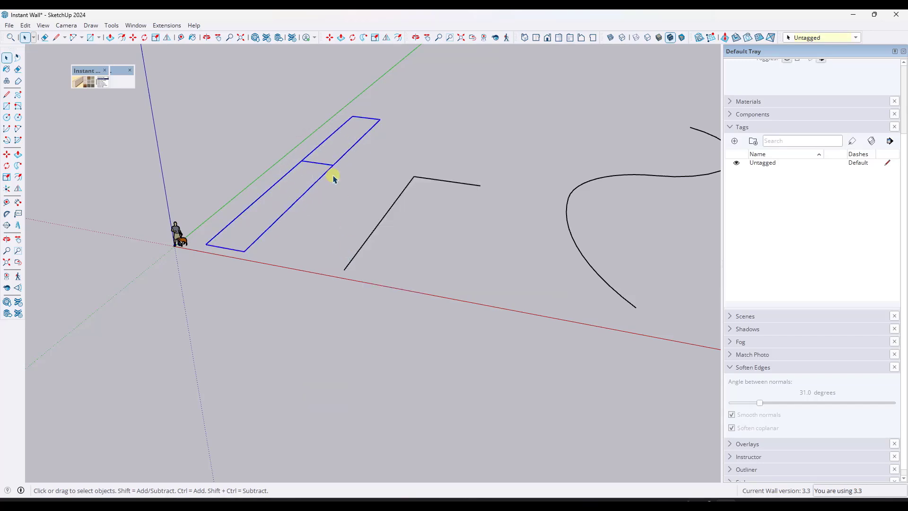
- Open the Instant Wall settings for the grouped path and review the library categories, leaving the library set to All
{"action": "left_click", "coordinate": [76, 82]}
{"action": "left_click_drag", "start_coordinate": [162, 205], "coordinate": [143, 146]}
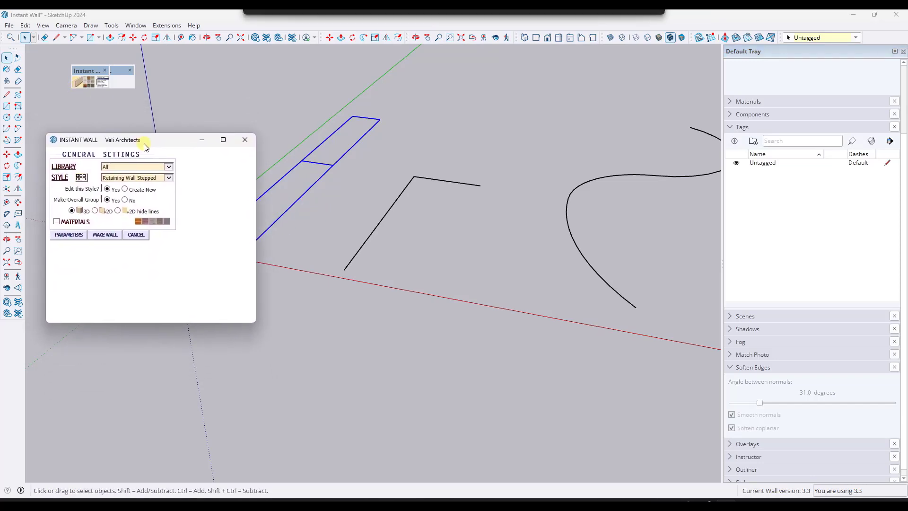
{"action": "left_click", "coordinate": [119, 166]}
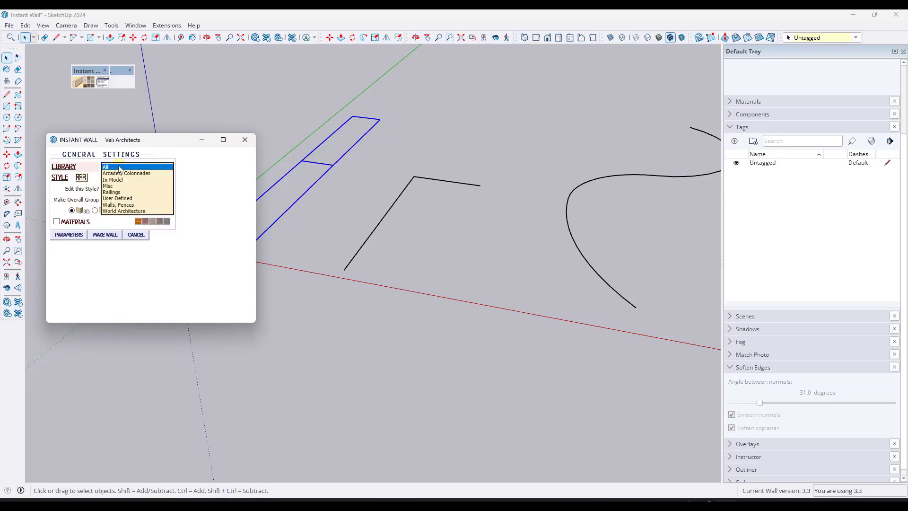
{"action": "left_click", "coordinate": [210, 176]}
{"action": "left_click", "coordinate": [124, 166]}
{"action": "left_click", "coordinate": [128, 205]}
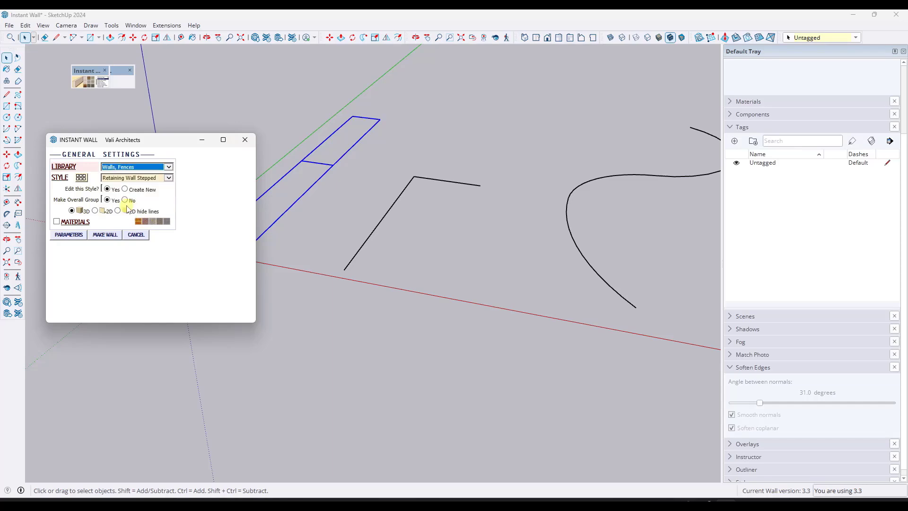
{"action": "left_click", "coordinate": [139, 167]}
{"action": "left_click", "coordinate": [116, 129]}
- Set the wall style to Parthenon
{"action": "left_click", "coordinate": [162, 177]}
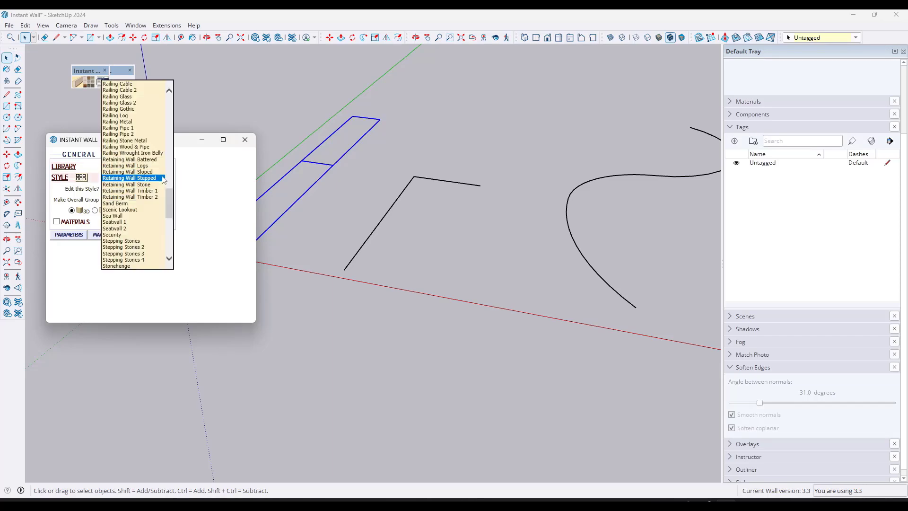
{"action": "scroll", "coordinate": [139, 240], "scroll_direction": "up", "scroll_amount": 5}
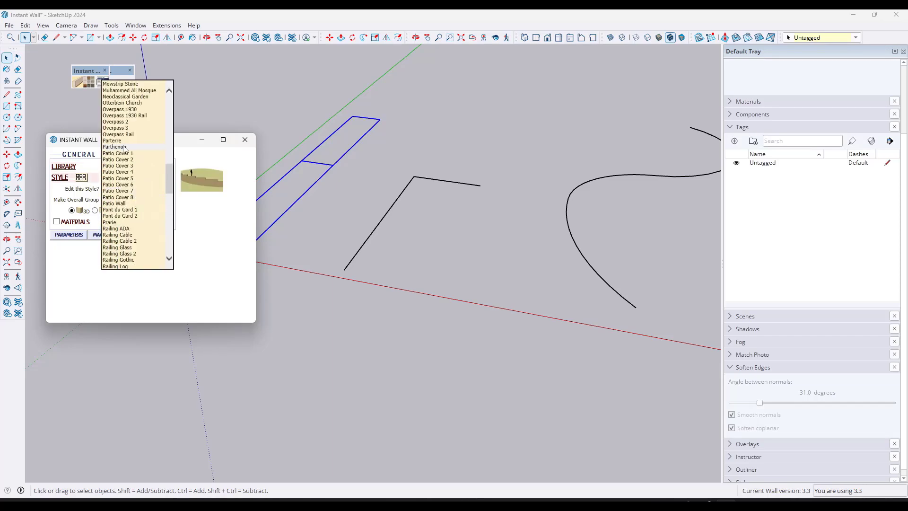
{"action": "left_click", "coordinate": [129, 185]}
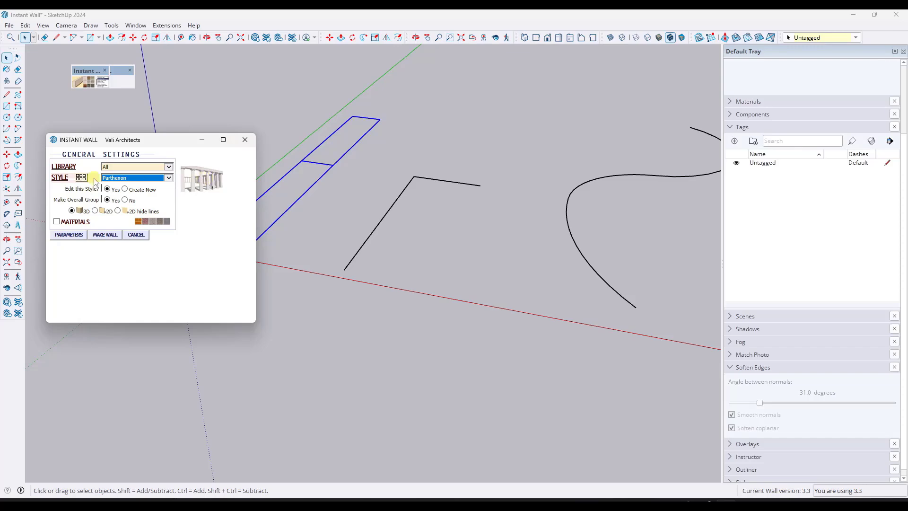
- Browse the thumbnail gallery of all wall styles and choose the Arcade style
{"action": "left_click", "coordinate": [81, 178]}
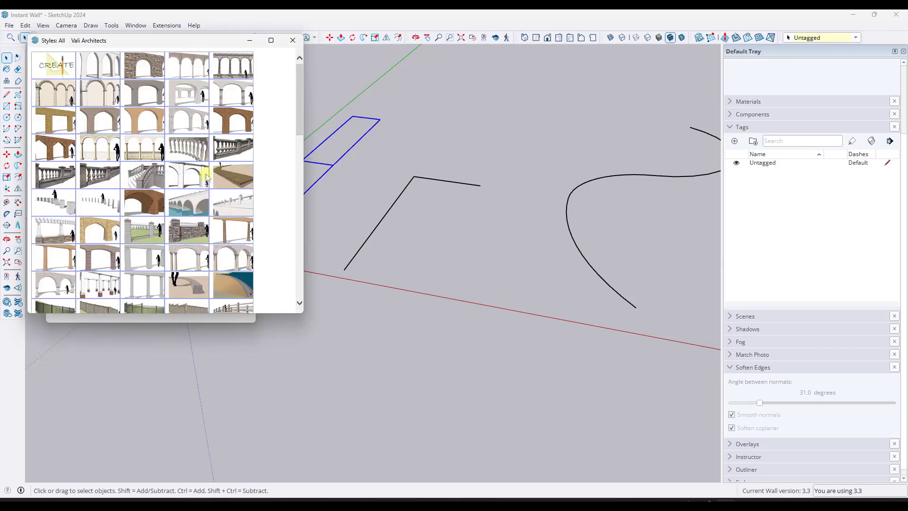
{"action": "scroll", "coordinate": [270, 149], "scroll_direction": "down", "scroll_amount": 10}
{"action": "scroll", "coordinate": [270, 162], "scroll_direction": "down", "scroll_amount": 5}
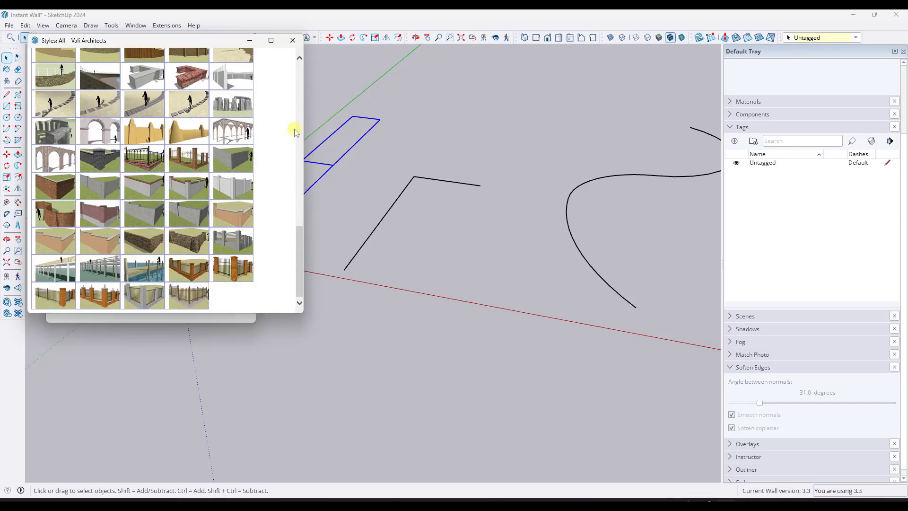
{"action": "scroll", "coordinate": [286, 185], "scroll_direction": "up", "scroll_amount": 10}
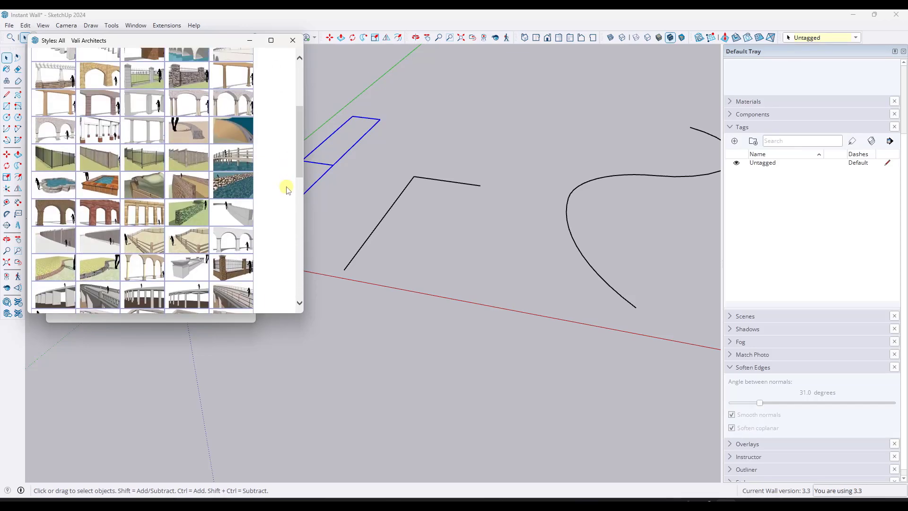
{"action": "scroll", "coordinate": [289, 186], "scroll_direction": "up", "scroll_amount": 4}
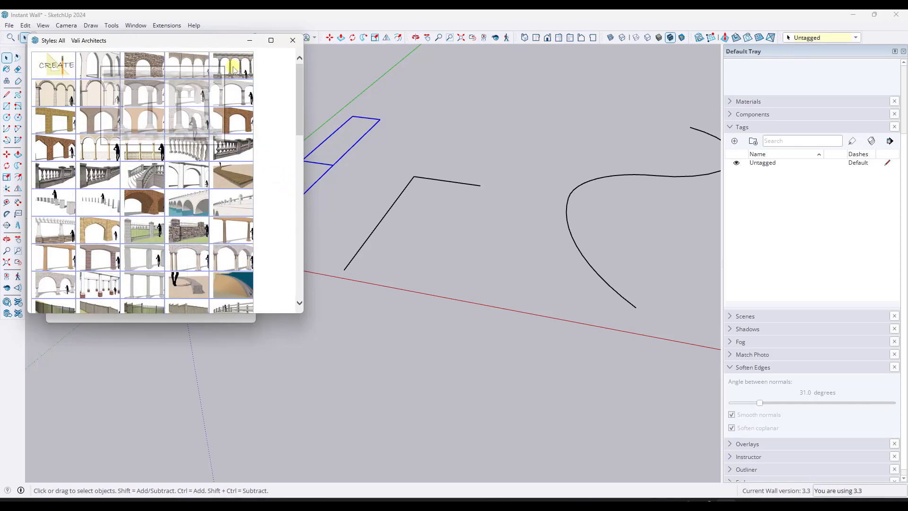
{"action": "mouse_move", "coordinate": [232, 69]}
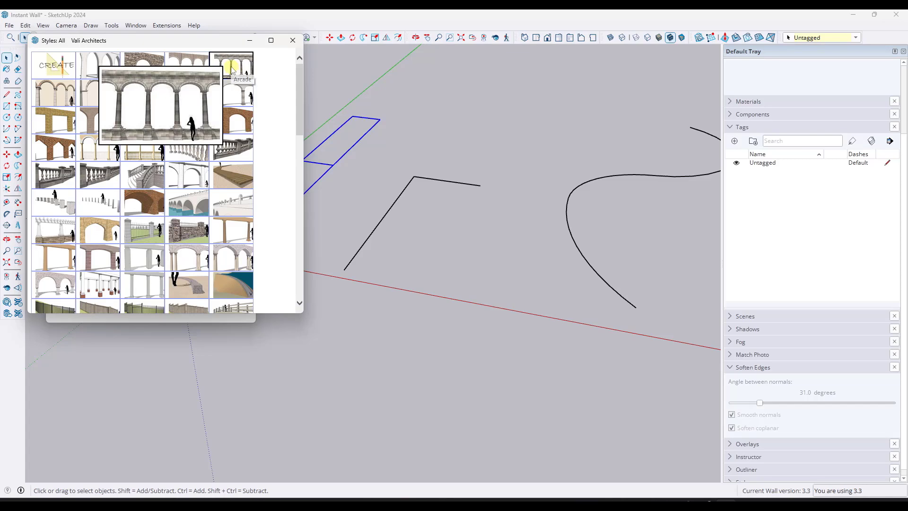
{"action": "scroll", "coordinate": [287, 141], "scroll_direction": "down", "scroll_amount": 8}
{"action": "scroll", "coordinate": [285, 143], "scroll_direction": "down", "scroll_amount": 5}
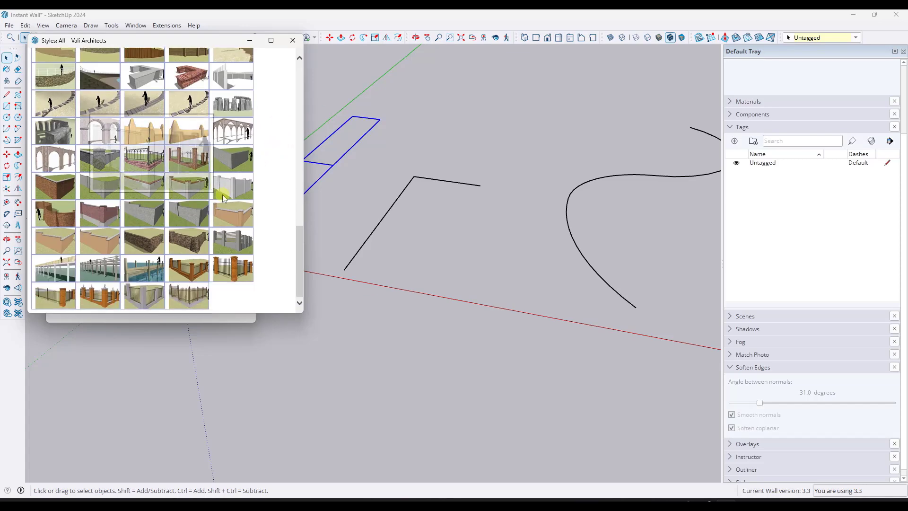
{"action": "scroll", "coordinate": [265, 76], "scroll_direction": "up", "scroll_amount": 10}
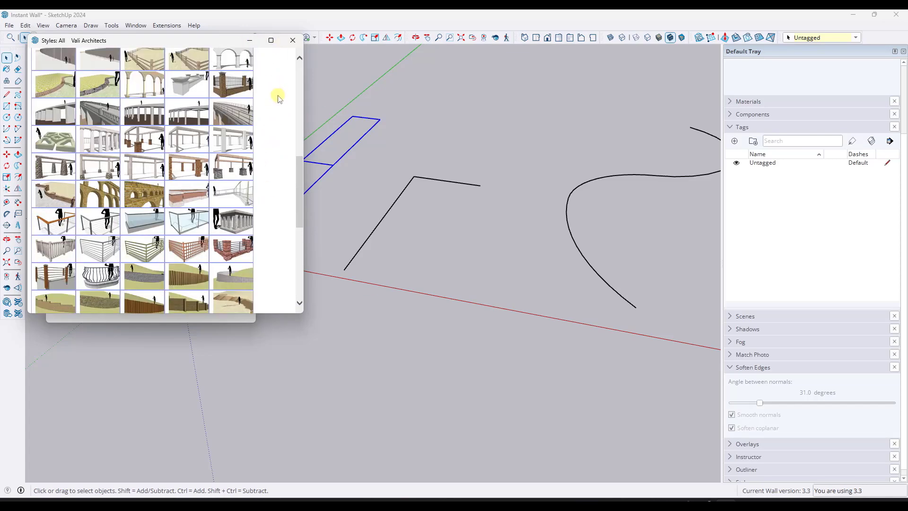
{"action": "left_click", "coordinate": [293, 40]}
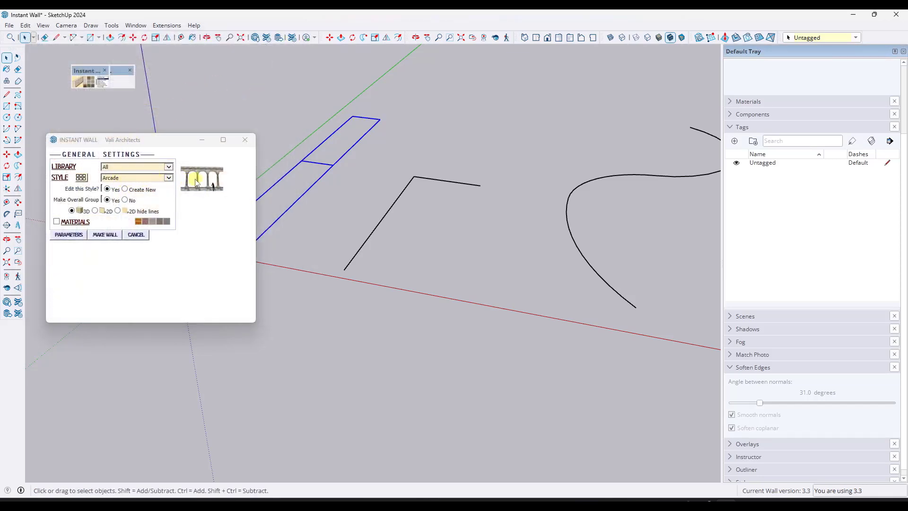
- Check the Arcade style parameters and make the 3D wall along the grouped path
{"action": "left_click", "coordinate": [72, 235]}
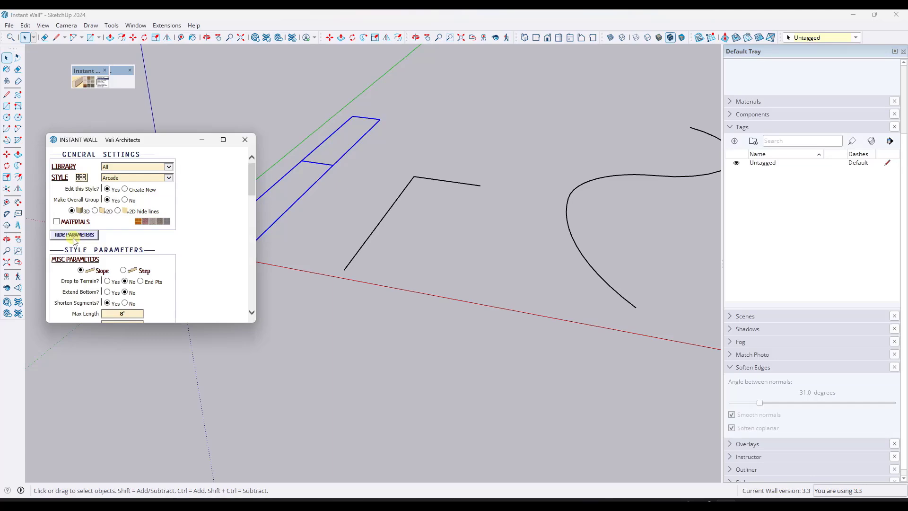
{"action": "left_click", "coordinate": [73, 235]}
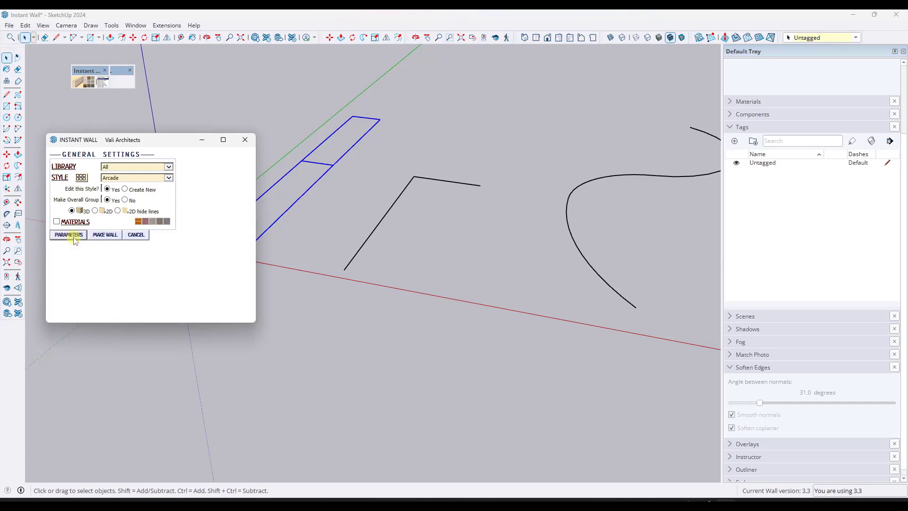
{"action": "left_click", "coordinate": [104, 235]}
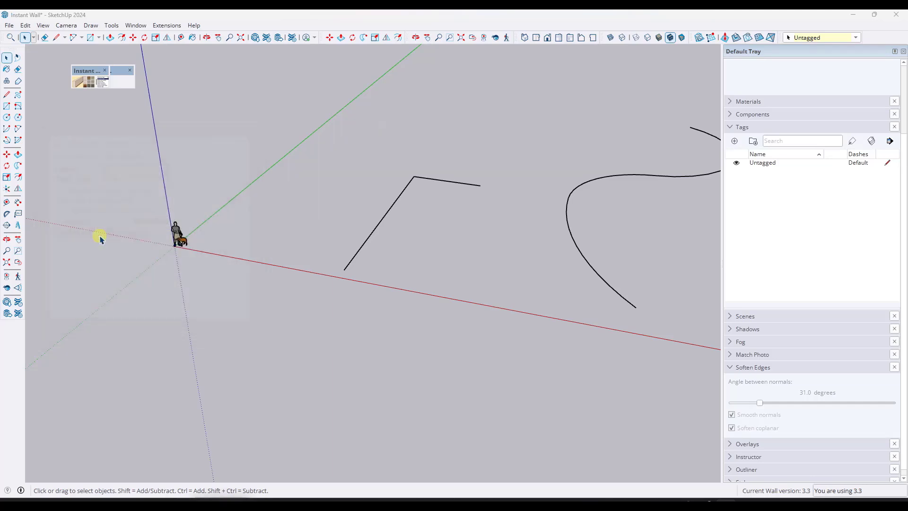
{"action": "middle_click_drag", "start_coordinate": [283, 201], "coordinate": [243, 154]}
{"action": "scroll", "coordinate": [249, 155], "scroll_direction": "up", "scroll_amount": 3}
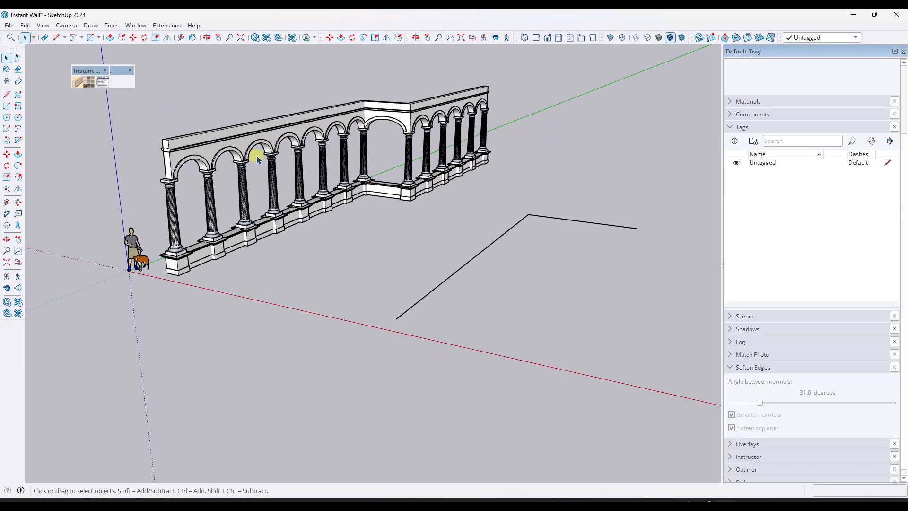
{"action": "scroll", "coordinate": [257, 159], "scroll_direction": "down", "scroll_amount": 4}
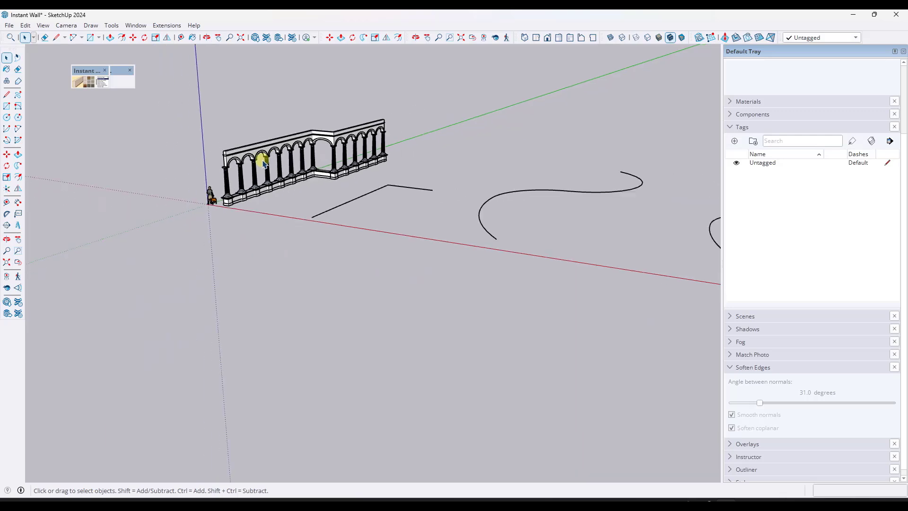
- Open the arcade wall group and examine its separate column, upper wall and arch trim groups
{"action": "left_click", "coordinate": [242, 180]}
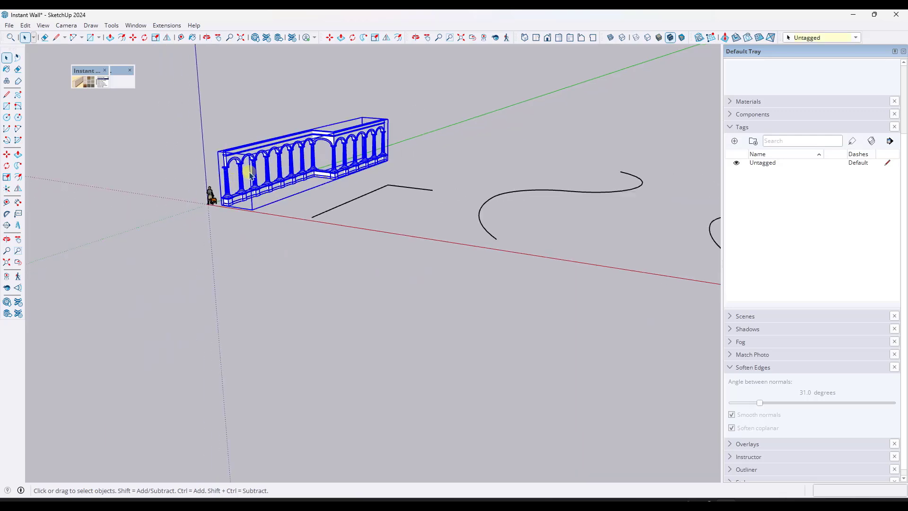
{"action": "mouse_move", "coordinate": [249, 173]}
{"action": "middle_mouse_down"}
{"action": "mouse_move", "coordinate": [310, 182]}
{"action": "mouse_move", "coordinate": [245, 180]}
{"action": "middle_mouse_up"}
{"action": "double_click", "coordinate": [226, 179]}
{"action": "left_click", "coordinate": [228, 180]}
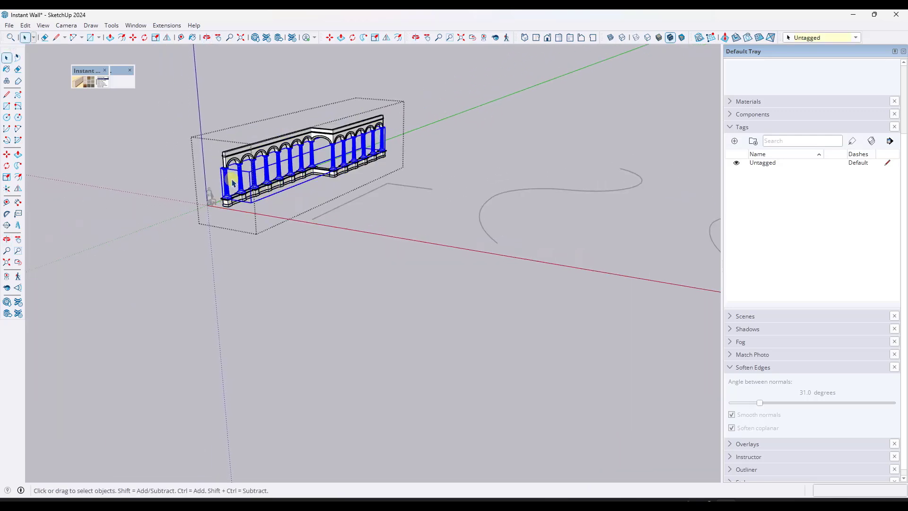
{"action": "left_click", "coordinate": [234, 156]}
{"action": "scroll", "coordinate": [235, 166], "scroll_direction": "up", "scroll_amount": 4}
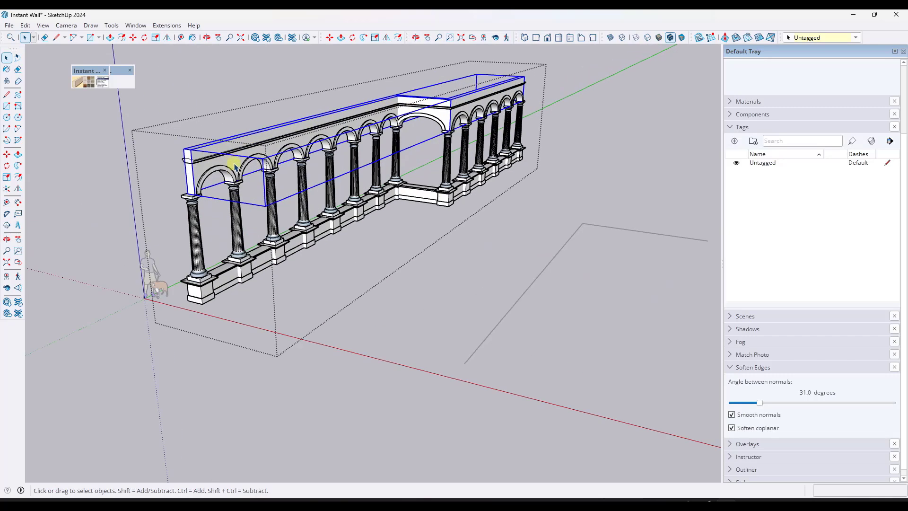
{"action": "left_click", "coordinate": [234, 207]}
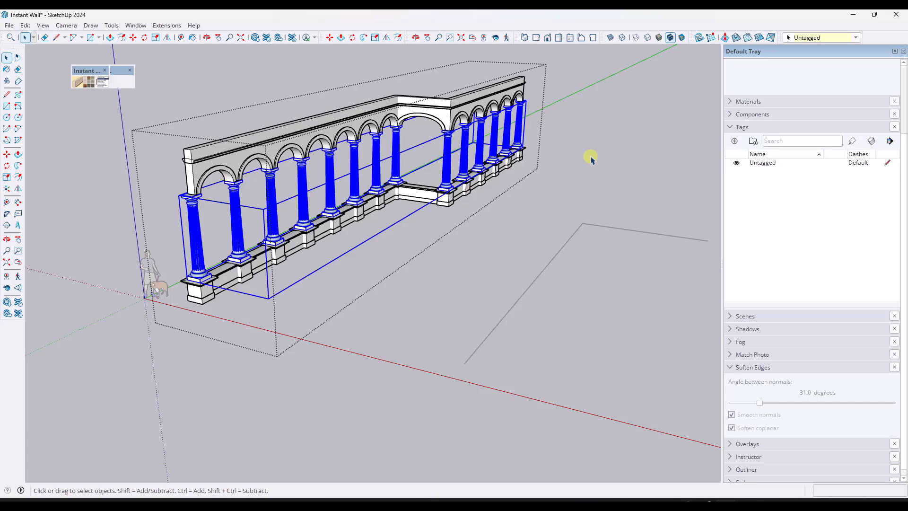
{"action": "left_click", "coordinate": [456, 113]}
{"action": "scroll", "coordinate": [448, 116], "scroll_direction": "up", "scroll_amount": 4}
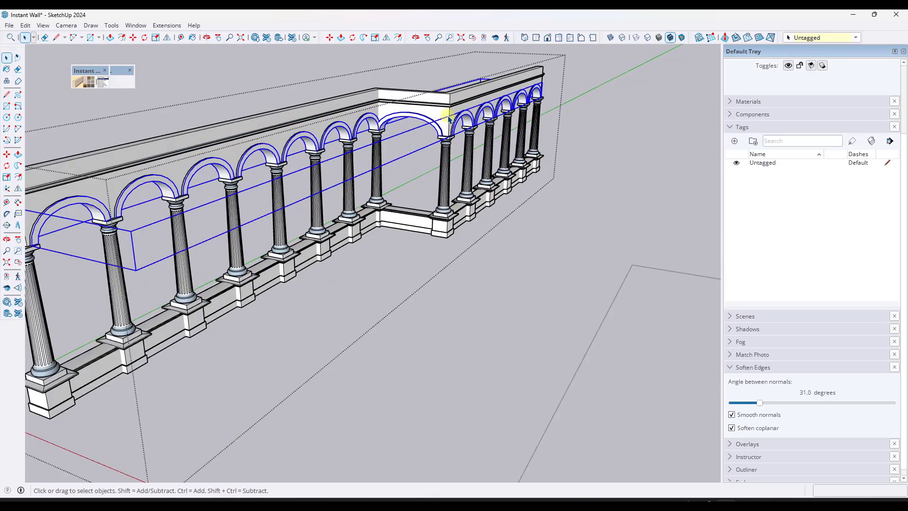
{"action": "scroll", "coordinate": [448, 117], "scroll_direction": "down", "scroll_amount": 3}
{"action": "scroll", "coordinate": [574, 201], "scroll_direction": "down", "scroll_amount": 3}
{"action": "left_click", "coordinate": [609, 207]}
{"action": "middle_click_drag", "start_coordinate": [614, 207], "coordinate": [146, 136]}
{"action": "scroll", "coordinate": [203, 161], "scroll_direction": "down", "scroll_amount": 3}
{"action": "scroll", "coordinate": [318, 206], "scroll_direction": "up", "scroll_amount": 4}
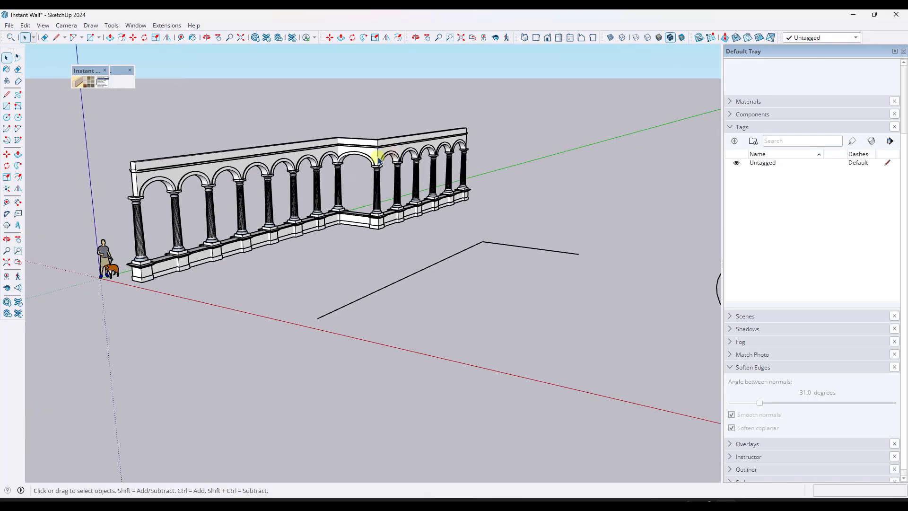
{"action": "middle_click_drag", "start_coordinate": [378, 160], "coordinate": [391, 197]}
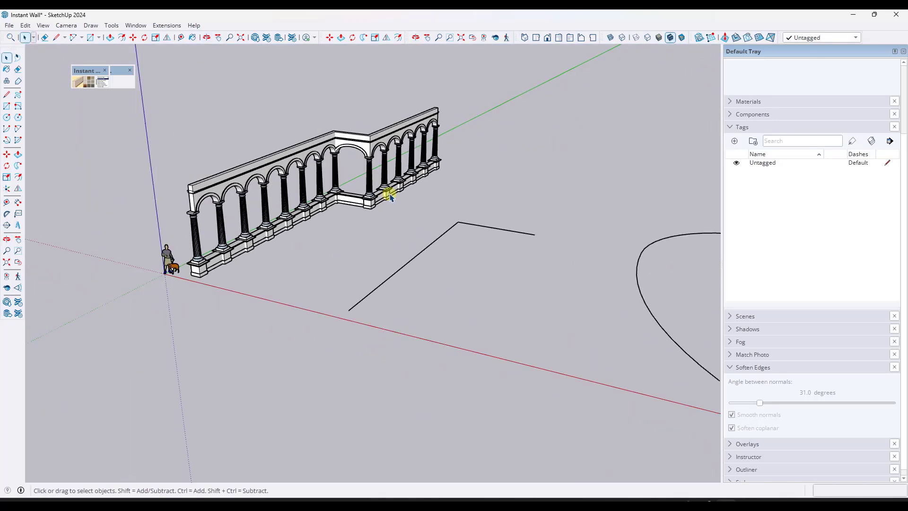
- Select the L-shaped grouped path and choose the Railing Stone Metal style from the Instant Wall thumbnail gallery
{"action": "left_click", "coordinate": [478, 225]}
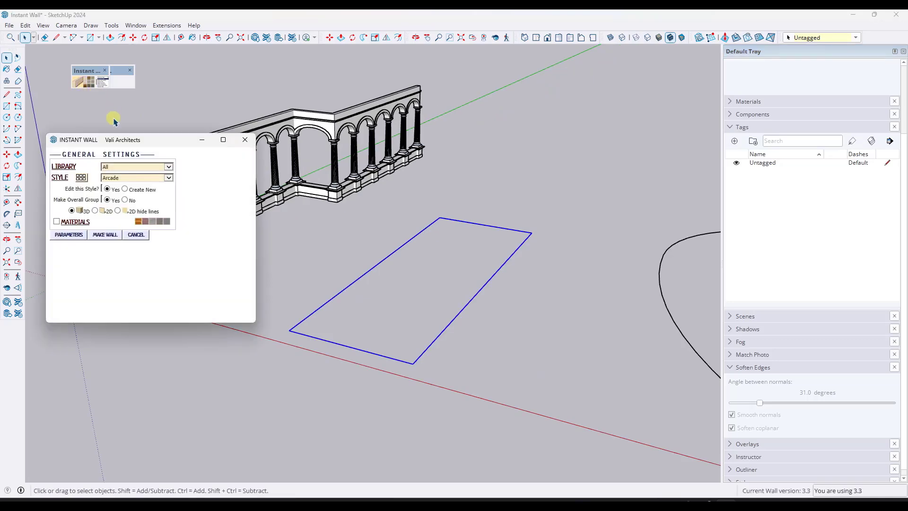
{"action": "left_click", "coordinate": [81, 178]}
{"action": "scroll", "coordinate": [238, 209], "scroll_direction": "down", "scroll_amount": 3}
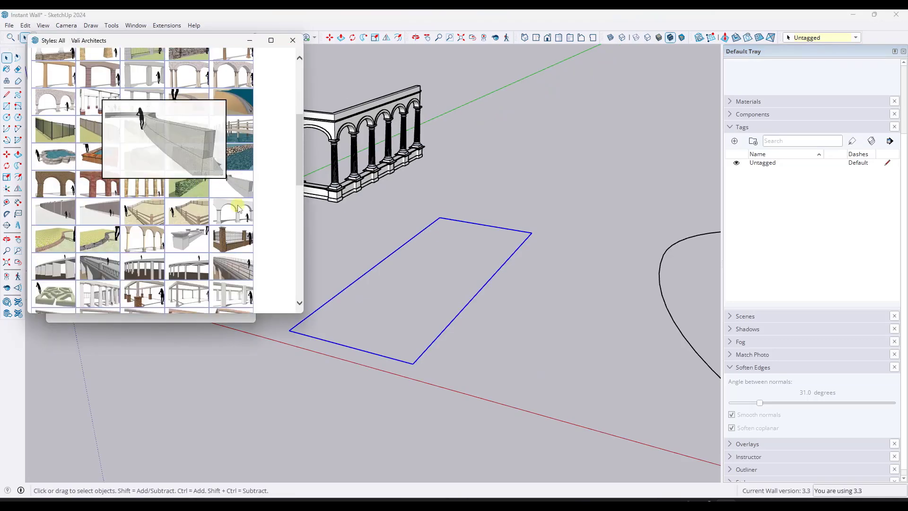
{"action": "scroll", "coordinate": [239, 209], "scroll_direction": "down", "scroll_amount": 3}
{"action": "scroll", "coordinate": [272, 169], "scroll_direction": "down", "scroll_amount": 6}
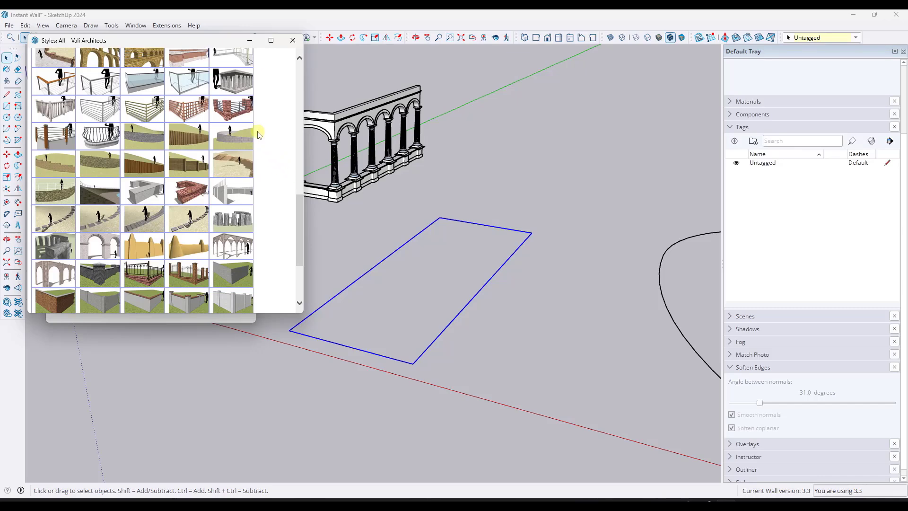
{"action": "mouse_move", "coordinate": [239, 115]}
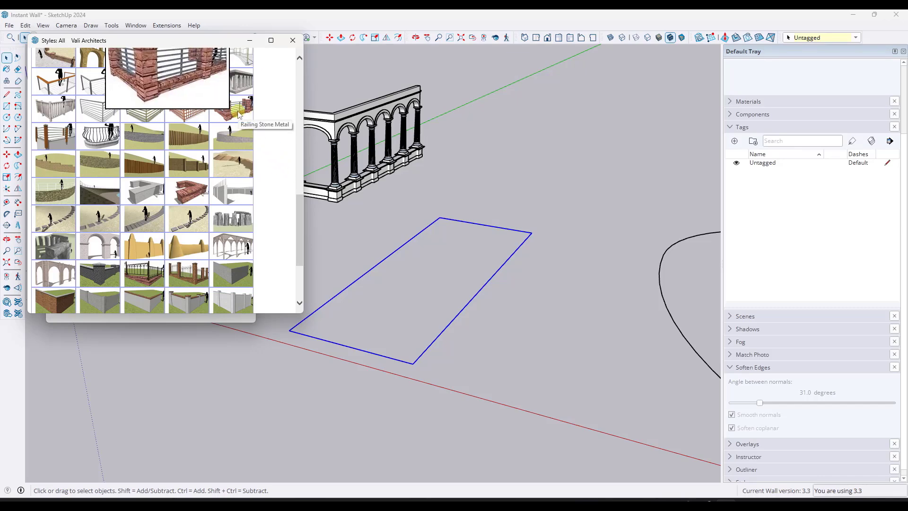
{"action": "scroll", "coordinate": [239, 118], "scroll_direction": "down", "scroll_amount": 4}
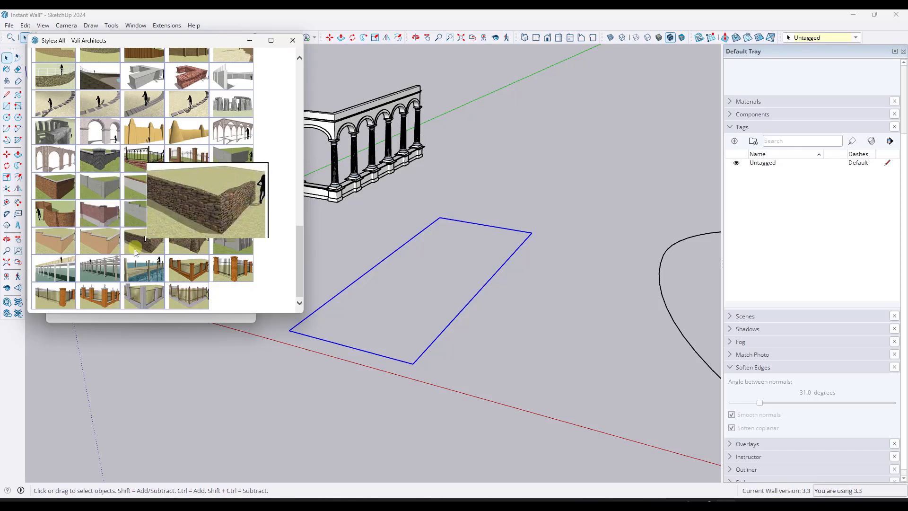
{"action": "mouse_move", "coordinate": [99, 302]}
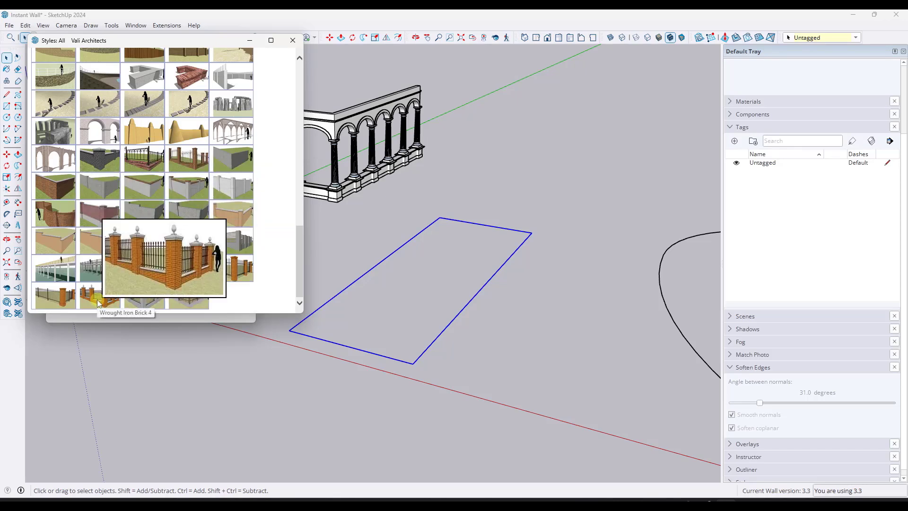
{"action": "scroll", "coordinate": [269, 125], "scroll_direction": "up", "scroll_amount": 6}
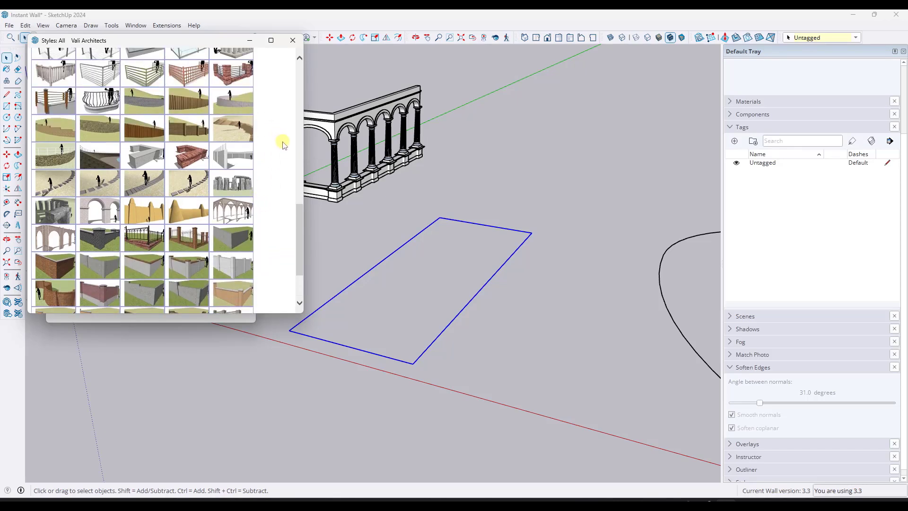
{"action": "scroll", "coordinate": [283, 154], "scroll_direction": "up", "scroll_amount": 1}
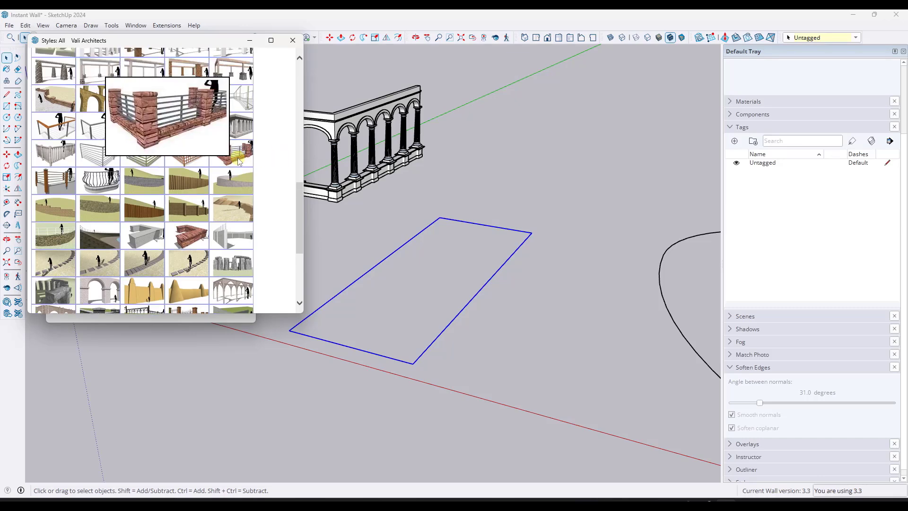
{"action": "left_click", "coordinate": [292, 40]}
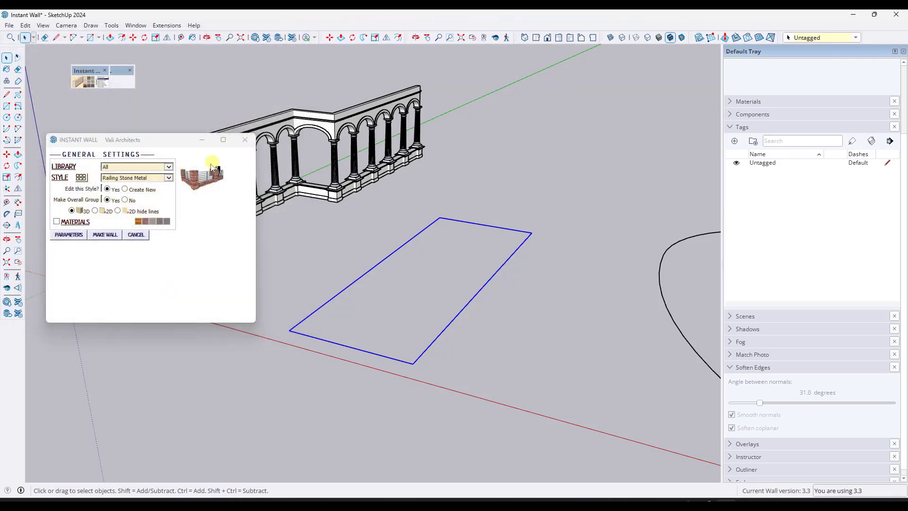
- Make the 3D Railing Stone Metal wall along the L-shaped path, inspect its posts and rails, and undo the wall
{"action": "left_click", "coordinate": [104, 235]}
{"action": "middle_click_drag", "start_coordinate": [419, 284], "coordinate": [367, 260]}
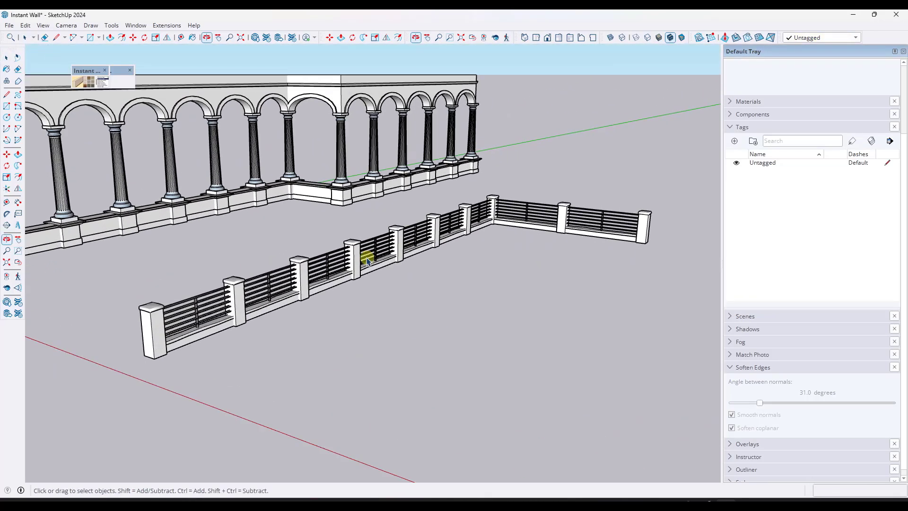
{"action": "scroll", "coordinate": [360, 263], "scroll_direction": "up", "scroll_amount": 4}
{"action": "scroll", "coordinate": [354, 259], "scroll_direction": "down", "scroll_amount": 8}
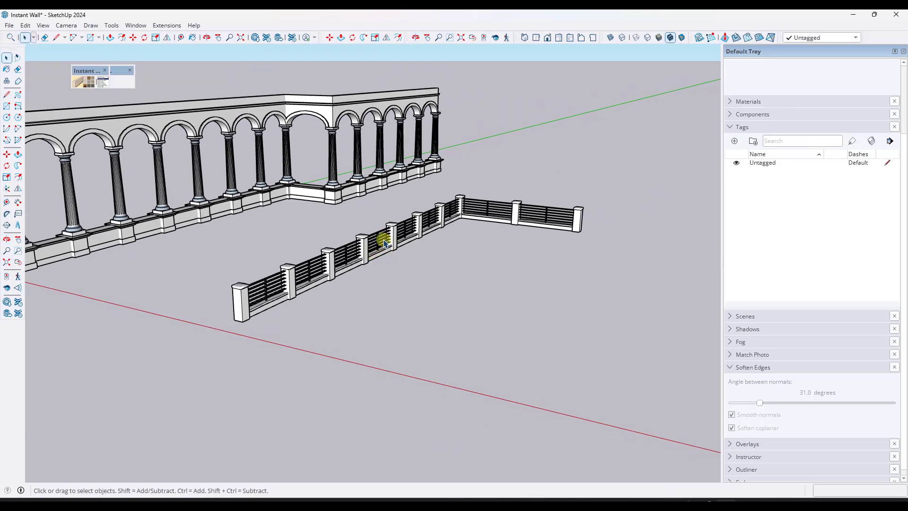
{"action": "scroll", "coordinate": [381, 241], "scroll_direction": "up", "scroll_amount": 3}
{"action": "scroll", "coordinate": [378, 238], "scroll_direction": "down", "scroll_amount": 4}
{"action": "key", "text": "ctrl+z"}
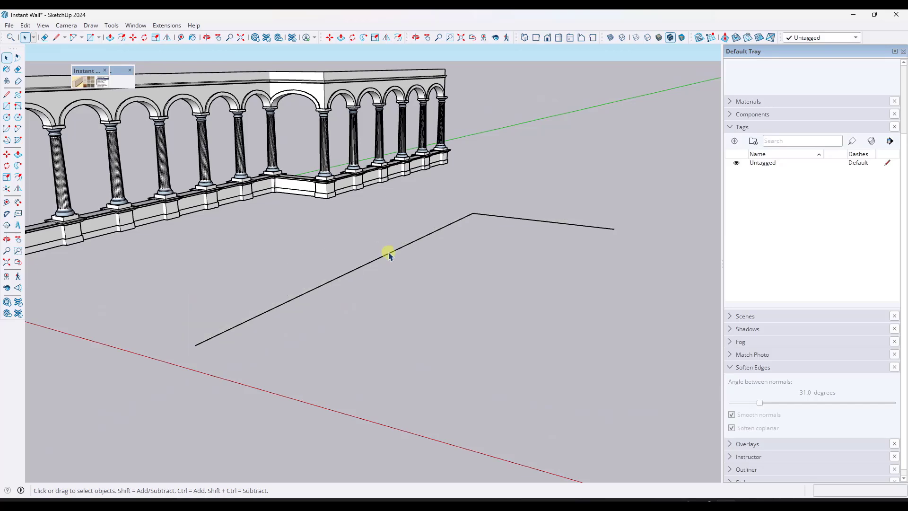
- Reopen the Instant Wall settings for the L-shaped path, enable Materials, and check the material choices for the wall
{"action": "middle_click_drag", "start_coordinate": [389, 253], "coordinate": [409, 281]}
{"action": "left_click", "coordinate": [458, 219]}
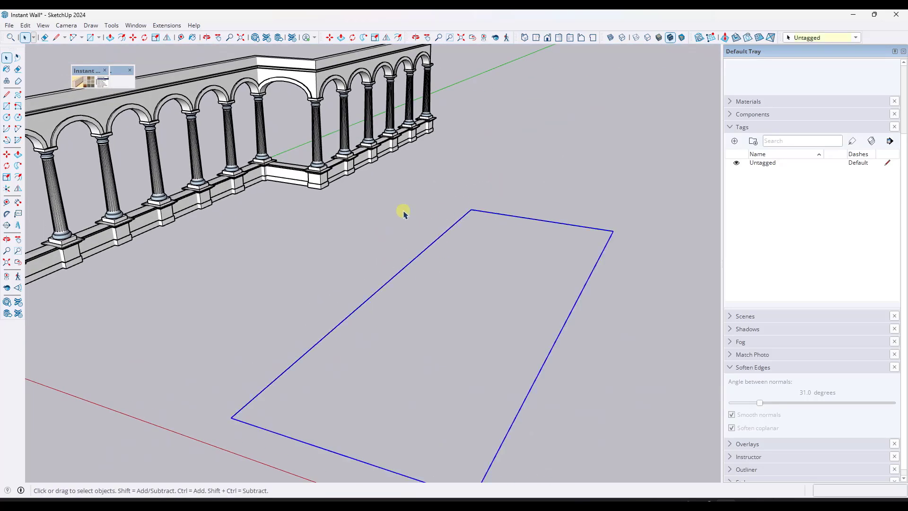
{"action": "left_click", "coordinate": [79, 84]}
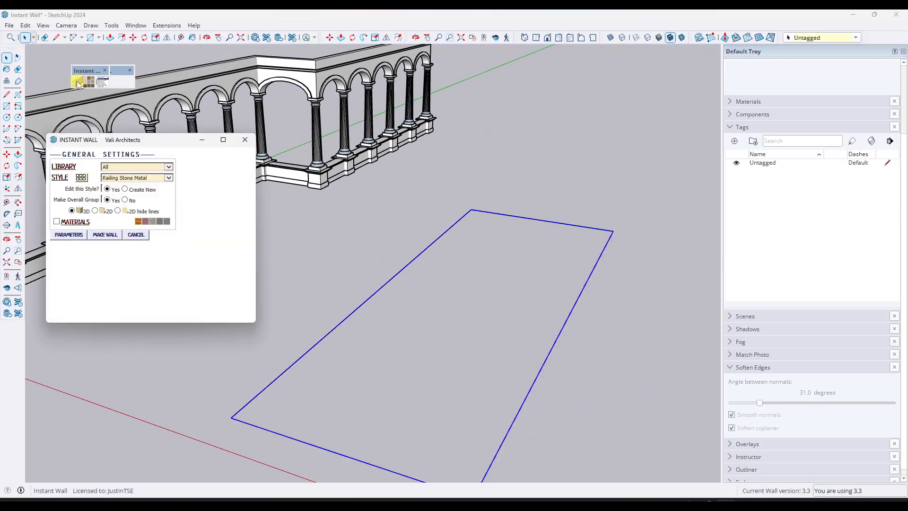
{"action": "left_click", "coordinate": [56, 221]}
{"action": "left_click", "coordinate": [136, 235]}
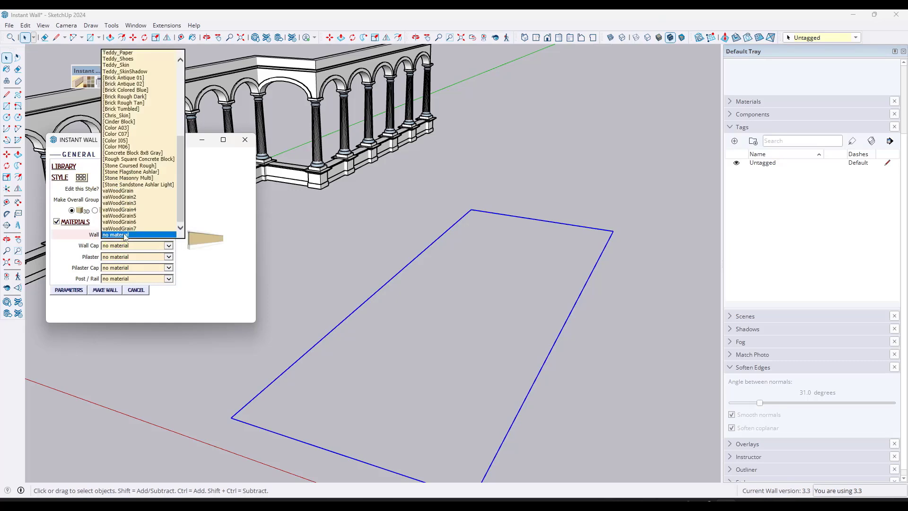
{"action": "left_click", "coordinate": [126, 235]}
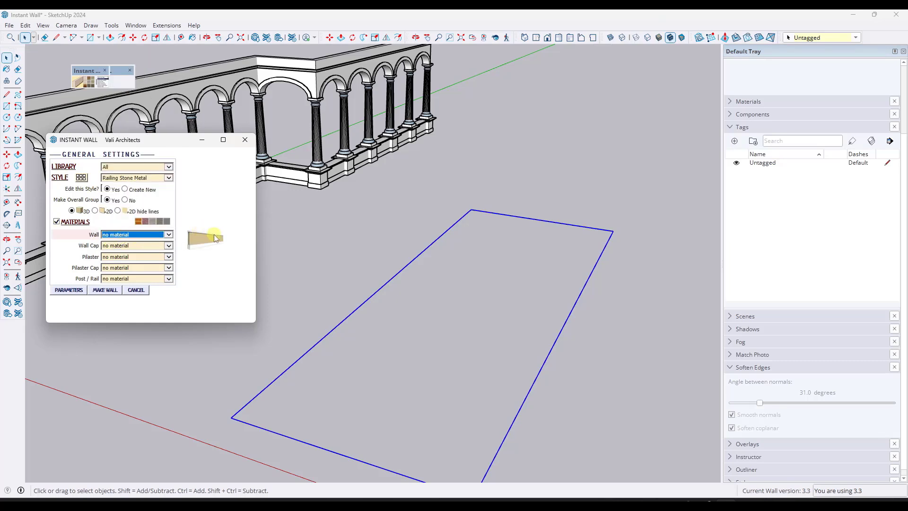
{"action": "left_click", "coordinate": [124, 235]}
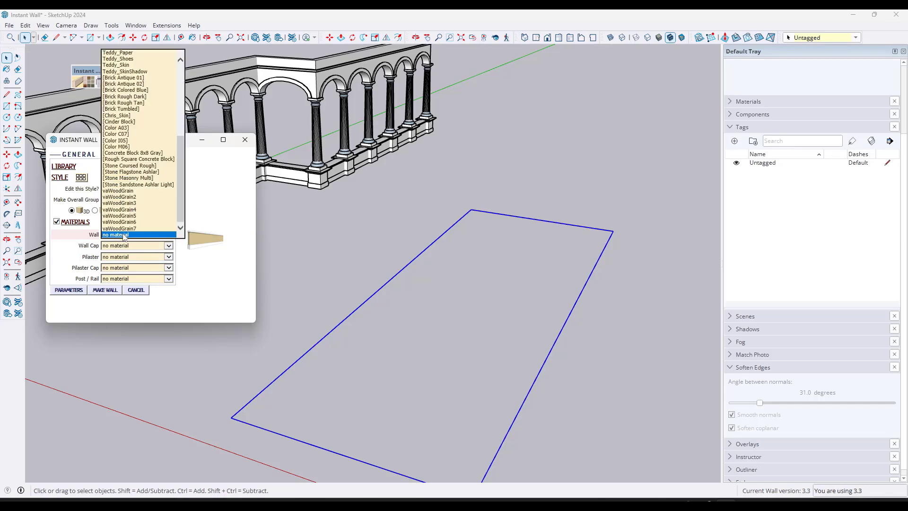
- Examine the strip of brick, block and stone material swatches laid out in the model
{"action": "scroll", "coordinate": [340, 213], "scroll_direction": "down", "scroll_amount": 10}
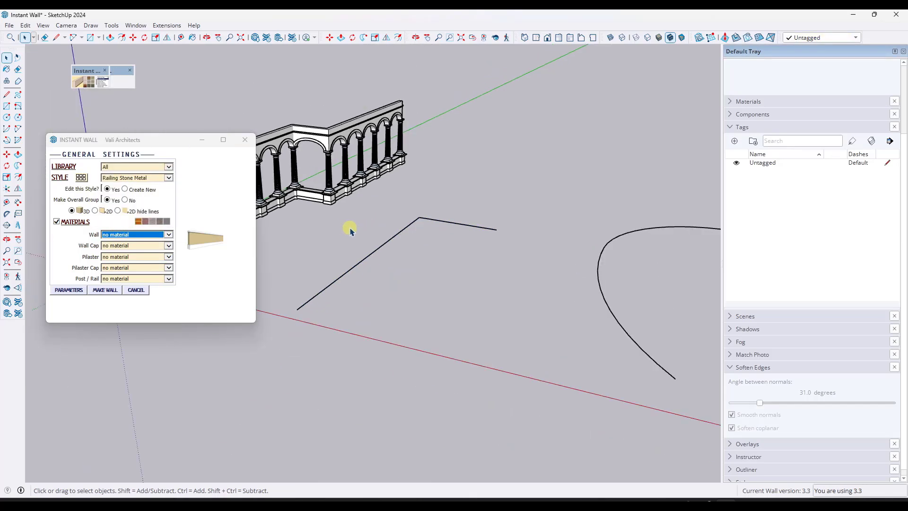
{"action": "scroll", "coordinate": [327, 193], "scroll_direction": "down", "scroll_amount": 8}
{"action": "scroll", "coordinate": [525, 228], "scroll_direction": "up", "scroll_amount": 12}
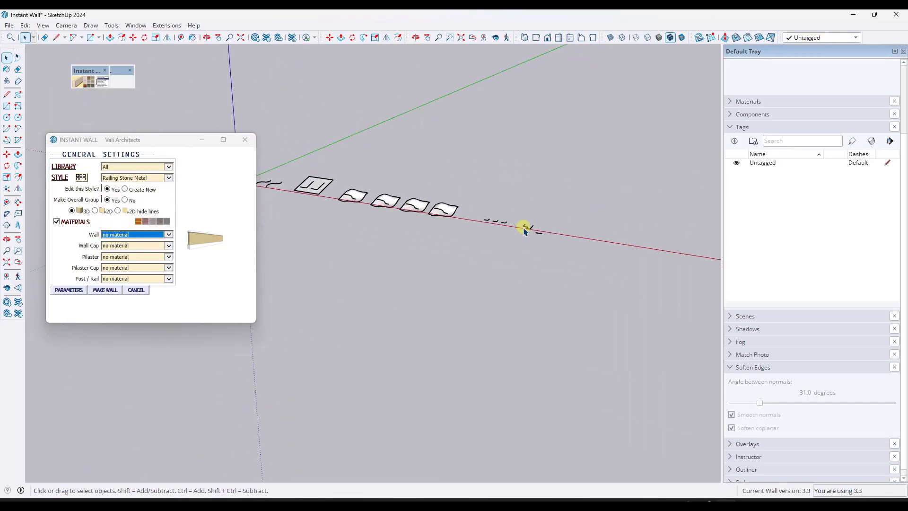
{"action": "scroll", "coordinate": [542, 231], "scroll_direction": "up", "scroll_amount": 10}
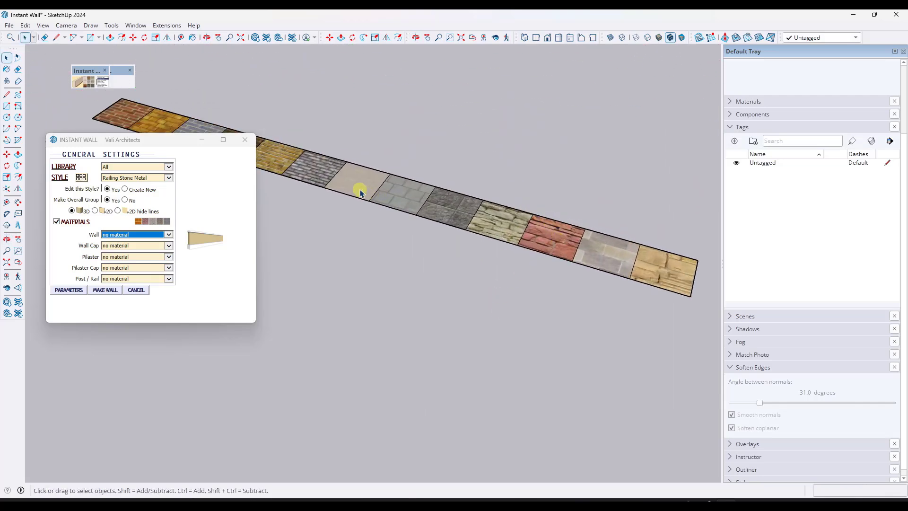
{"action": "scroll", "coordinate": [470, 213], "scroll_direction": "down", "scroll_amount": 3}
{"action": "scroll", "coordinate": [493, 209], "scroll_direction": "up", "scroll_amount": 4}
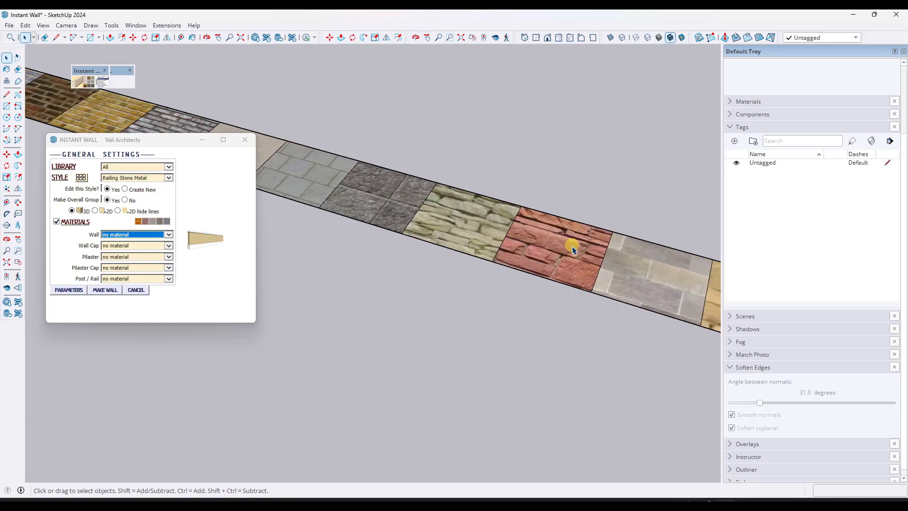
{"action": "scroll", "coordinate": [572, 243], "scroll_direction": "down", "scroll_amount": 2}
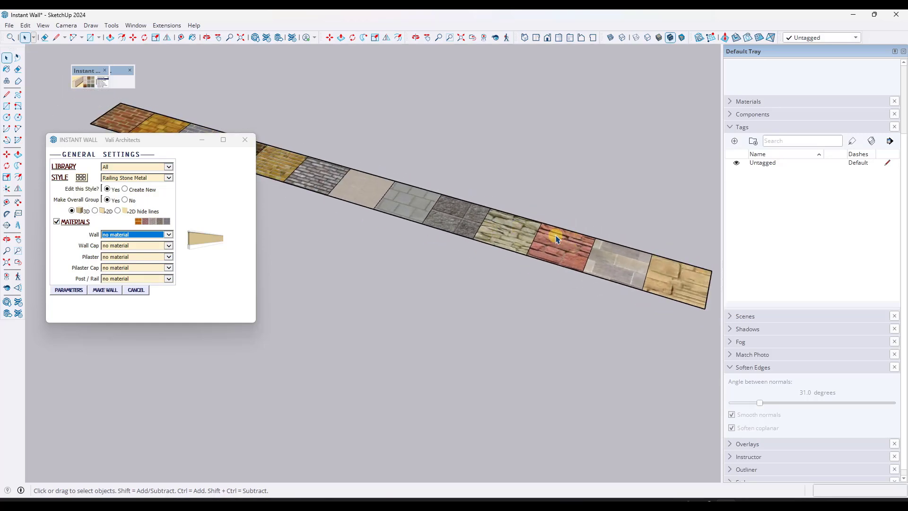
{"action": "scroll", "coordinate": [561, 246], "scroll_direction": "down", "scroll_amount": 3}
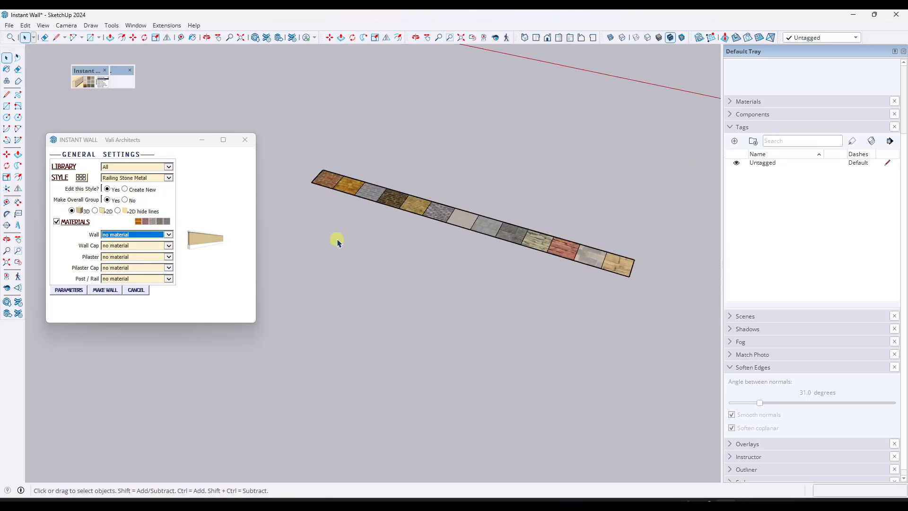
{"action": "scroll", "coordinate": [568, 240], "scroll_direction": "down", "scroll_amount": 6}
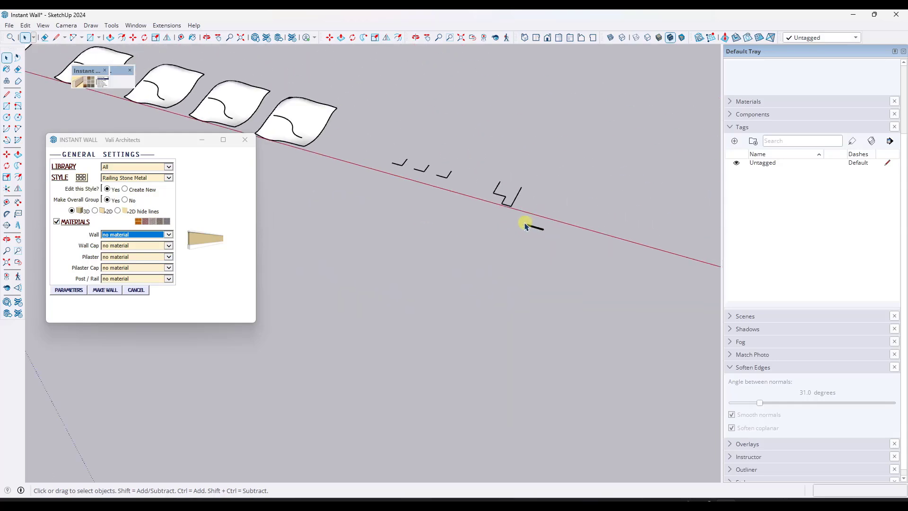
{"action": "scroll", "coordinate": [496, 215], "scroll_direction": "down", "scroll_amount": 5}
{"action": "scroll", "coordinate": [212, 121], "scroll_direction": "up", "scroll_amount": 10}
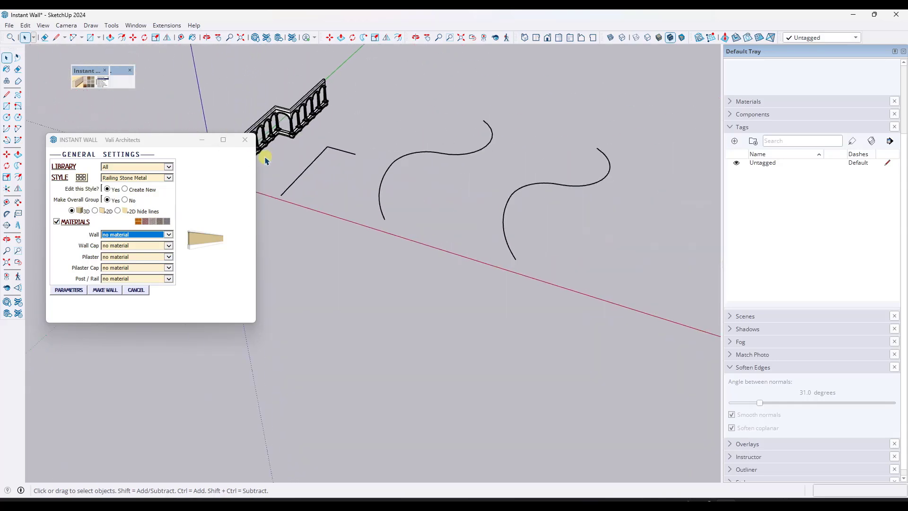
- Reselect the L-shaped path and set the Wall material to [Brick Rough Dark]
{"action": "scroll", "coordinate": [265, 160], "scroll_direction": "up", "scroll_amount": 5}
{"action": "left_click_drag", "start_coordinate": [457, 102], "coordinate": [399, 160]}
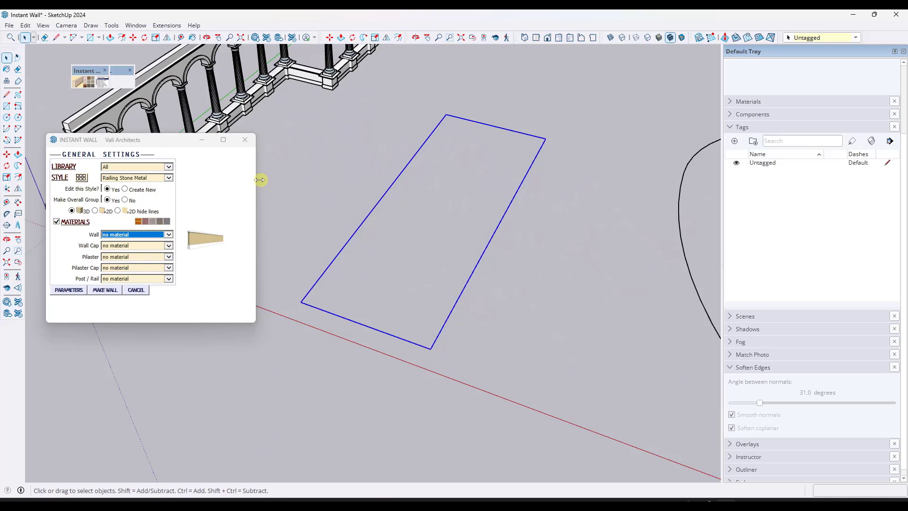
{"action": "left_click", "coordinate": [126, 236]}
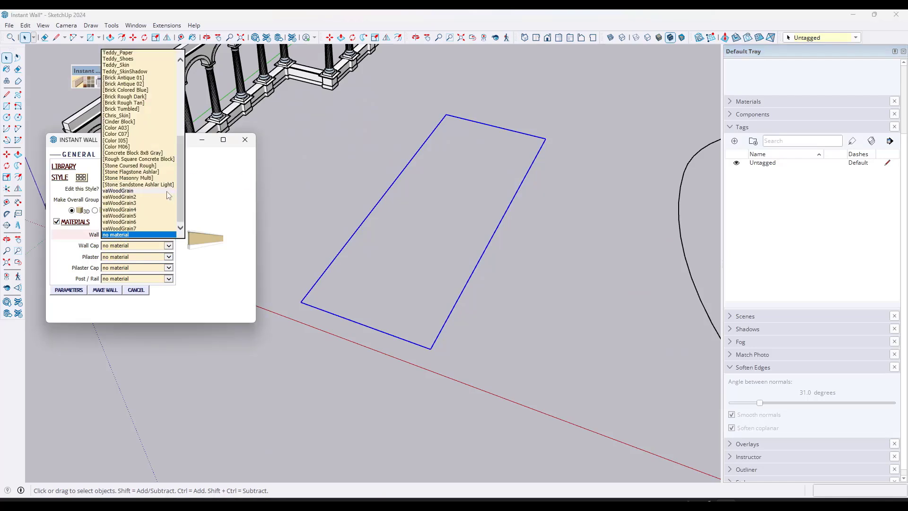
{"action": "scroll", "coordinate": [168, 194], "scroll_direction": "up", "scroll_amount": 3}
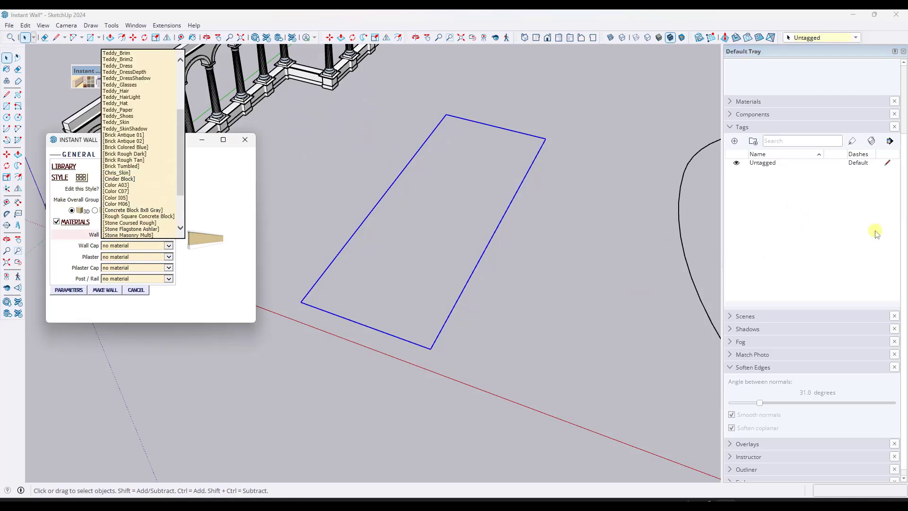
{"action": "left_click", "coordinate": [132, 154]}
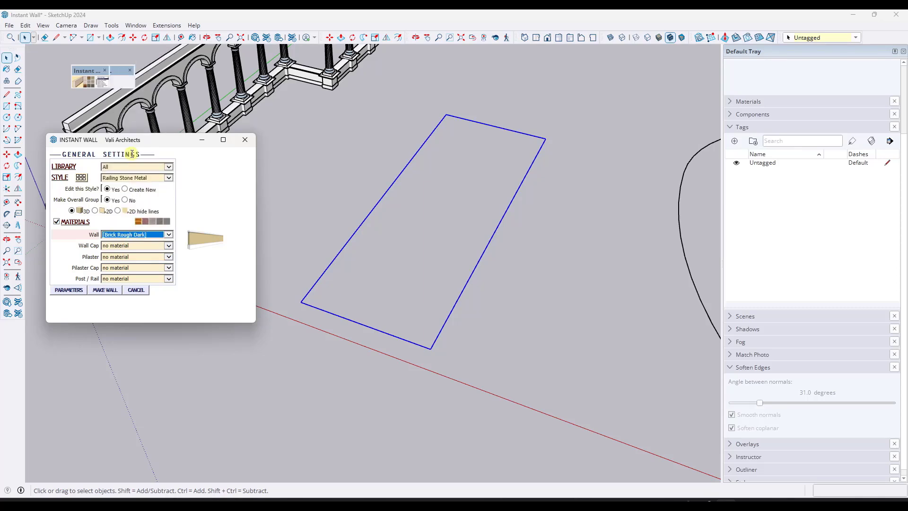
- Set the Wall Cap material to [Cinder Block] and the Pilaster material to [Stone Coursed Rough]
{"action": "left_click", "coordinate": [132, 245]}
{"action": "scroll", "coordinate": [146, 194], "scroll_direction": "up", "scroll_amount": 4}
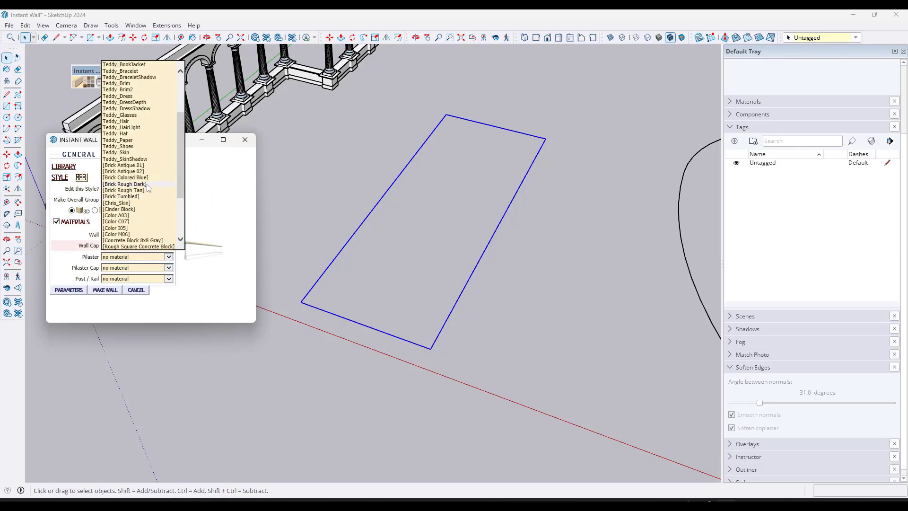
{"action": "left_click", "coordinate": [123, 209]}
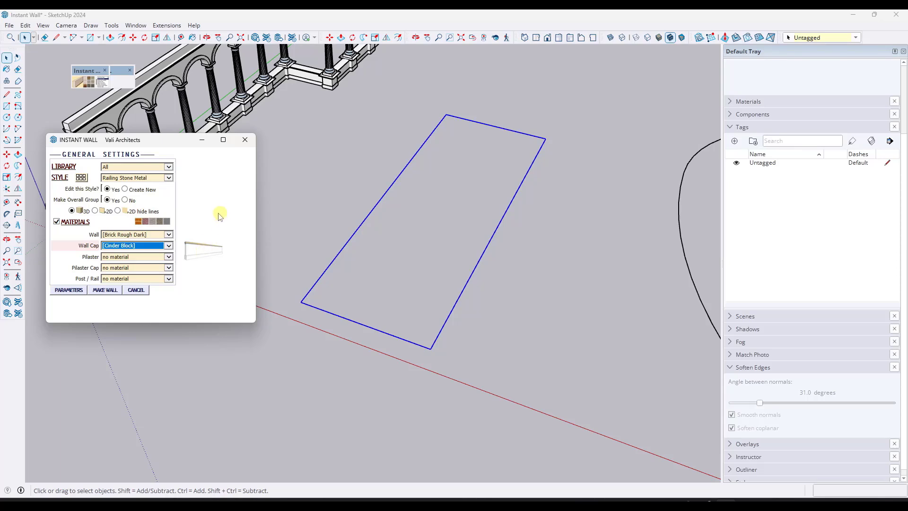
{"action": "left_click", "coordinate": [137, 260]}
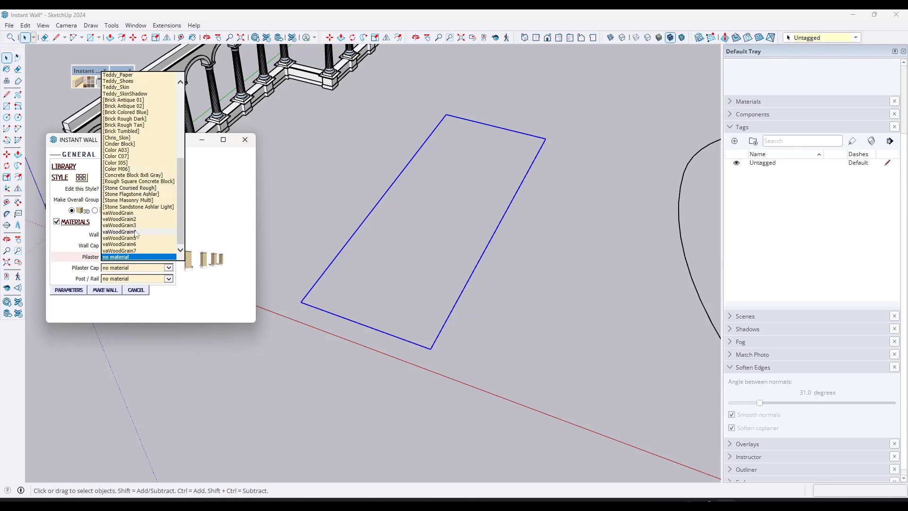
{"action": "left_click", "coordinate": [128, 188]}
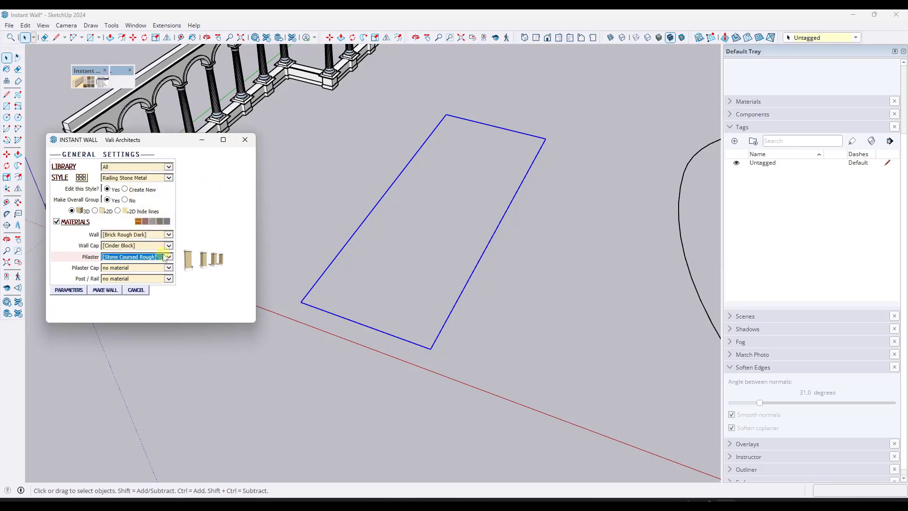
- Set the Pilaster Cap material to [Concrete Block 8x8 Gray] and Post / Rail to [Color M06], and generate the L-shaped wall
{"action": "left_click", "coordinate": [150, 268]}
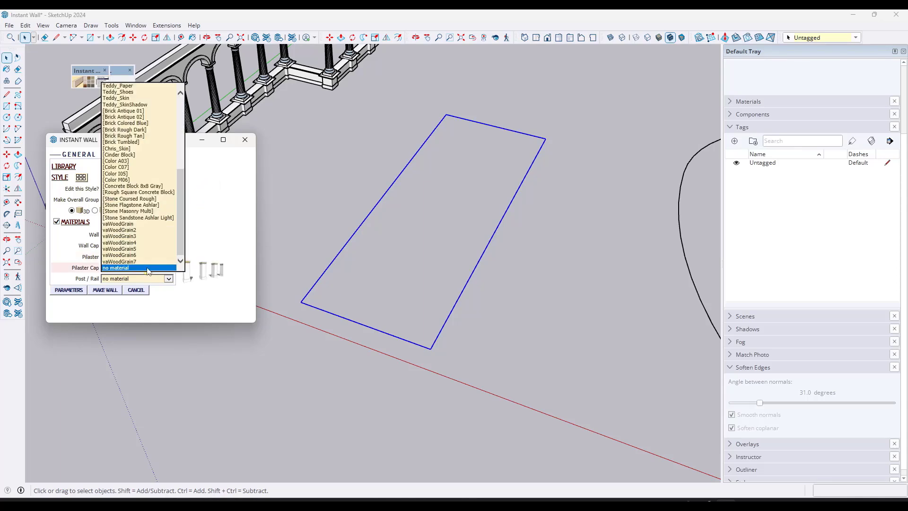
{"action": "left_click", "coordinate": [152, 187]}
{"action": "left_click", "coordinate": [132, 279]}
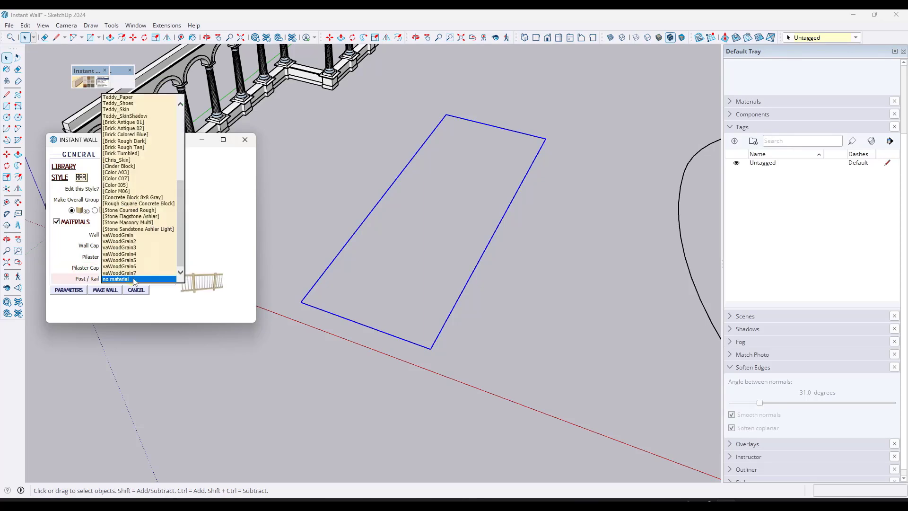
{"action": "left_click", "coordinate": [124, 192]}
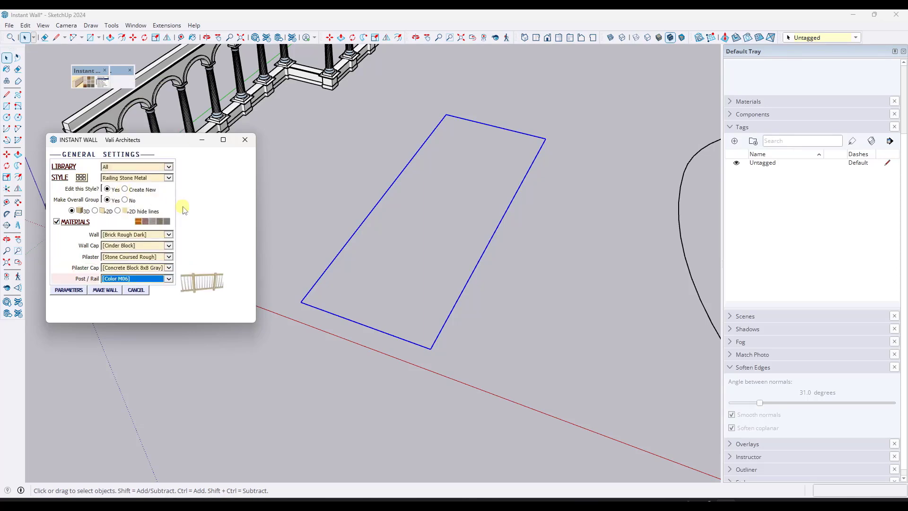
{"action": "left_click", "coordinate": [105, 290]}
- Examine the L-shaped railing wall up close, checking the materials on its pilasters, caps, rails and brick base
{"action": "middle_click_drag", "start_coordinate": [412, 306], "coordinate": [373, 141]}
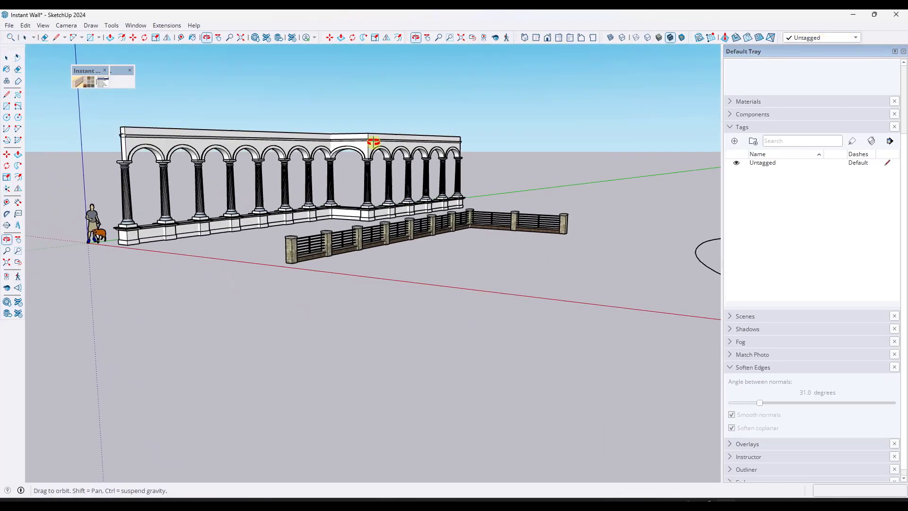
{"action": "scroll", "coordinate": [260, 255], "scroll_direction": "up", "scroll_amount": 6}
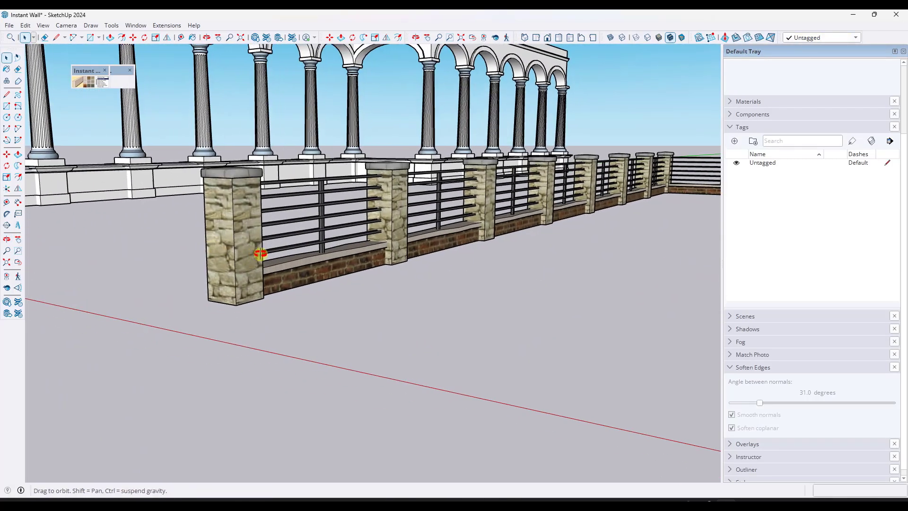
{"action": "scroll", "coordinate": [260, 251], "scroll_direction": "down", "scroll_amount": 4}
{"action": "scroll", "coordinate": [376, 216], "scroll_direction": "up", "scroll_amount": 5}
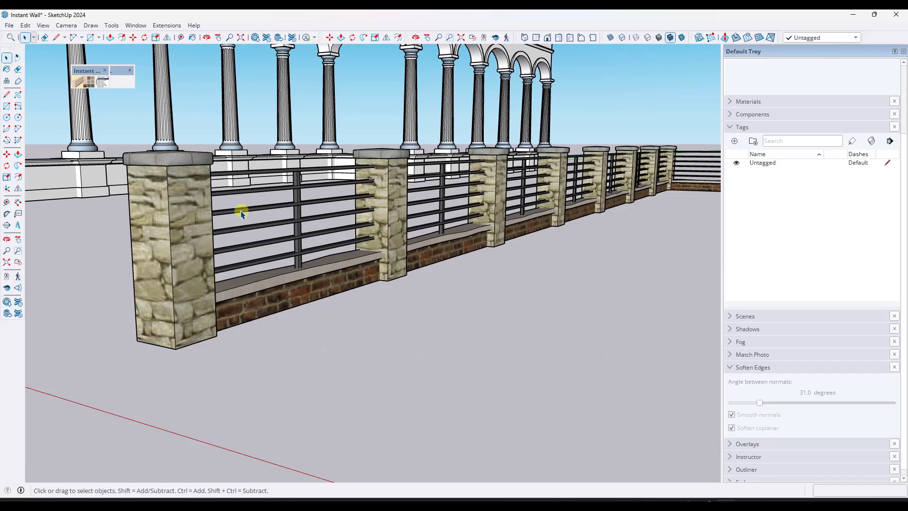
{"action": "scroll", "coordinate": [244, 213], "scroll_direction": "down", "scroll_amount": 4}
{"action": "scroll", "coordinate": [515, 198], "scroll_direction": "up", "scroll_amount": 4}
{"action": "scroll", "coordinate": [296, 209], "scroll_direction": "down", "scroll_amount": 5}
{"action": "scroll", "coordinate": [509, 187], "scroll_direction": "up", "scroll_amount": 3}
{"action": "middle_click_drag", "start_coordinate": [508, 190], "coordinate": [243, 209]}
{"action": "scroll", "coordinate": [486, 188], "scroll_direction": "up", "scroll_amount": 6}
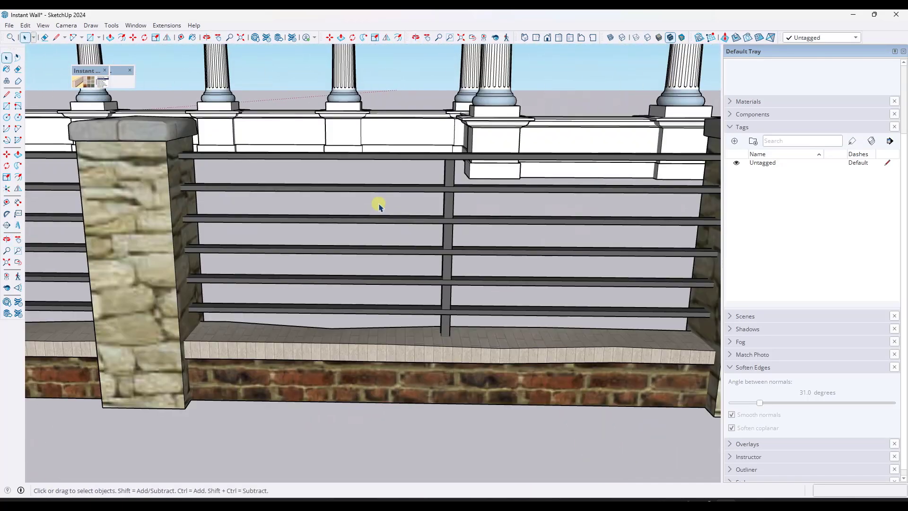
{"action": "scroll", "coordinate": [540, 208], "scroll_direction": "down", "scroll_amount": 6}
{"action": "middle_click_drag", "start_coordinate": [465, 219], "coordinate": [554, 208]}
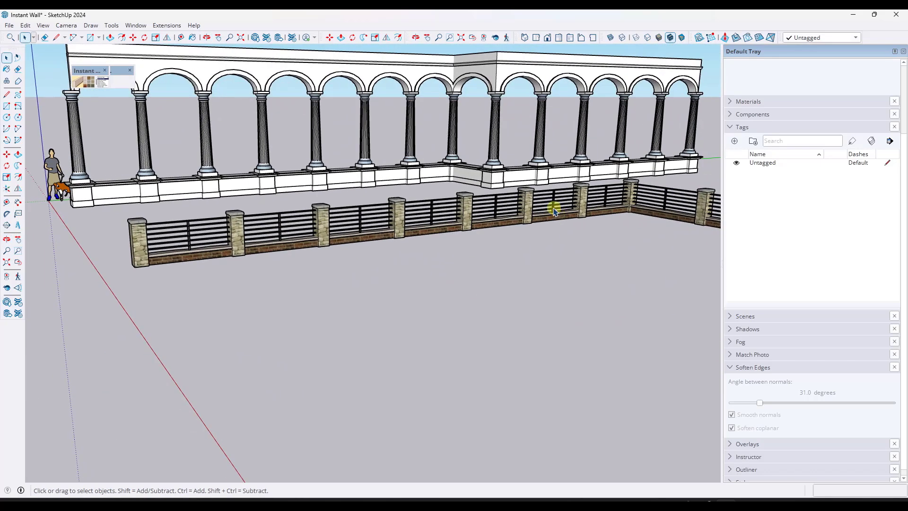
- Select the S-curve path nearest the L-shaped wall and bring up the Instant Wall settings for it
{"action": "scroll", "coordinate": [553, 210], "scroll_direction": "down", "scroll_amount": 5}
{"action": "middle_click_drag", "start_coordinate": [492, 200], "coordinate": [519, 142]}
{"action": "scroll", "coordinate": [541, 233], "scroll_direction": "down", "scroll_amount": 3}
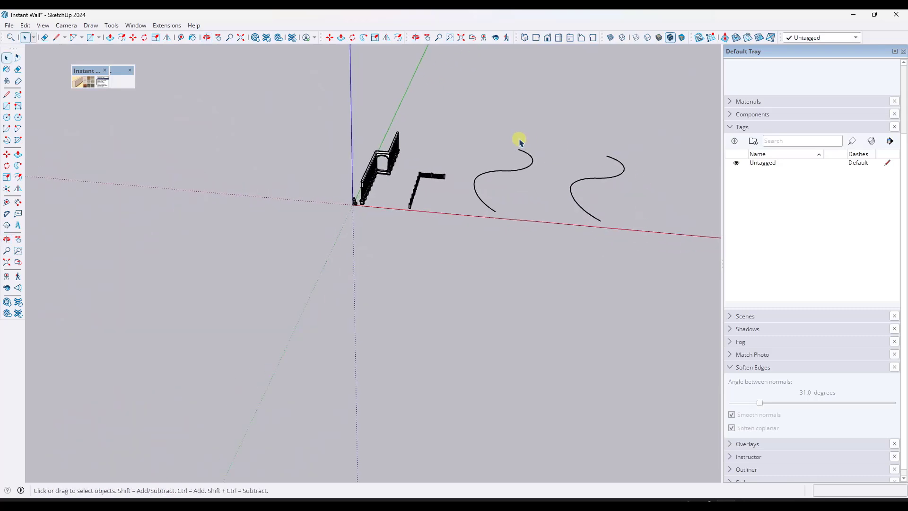
{"action": "scroll", "coordinate": [525, 160], "scroll_direction": "up", "scroll_amount": 6}
{"action": "middle_click_drag", "start_coordinate": [504, 175], "coordinate": [454, 213]}
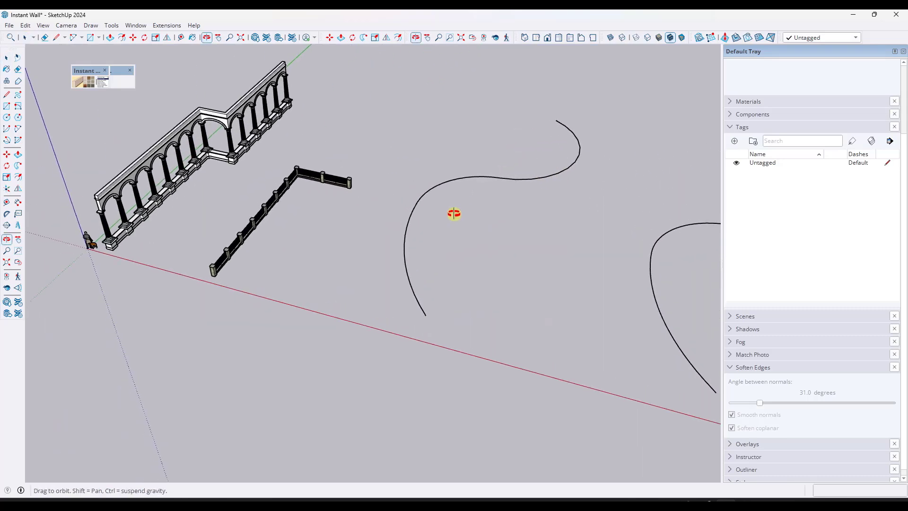
{"action": "left_click", "coordinate": [508, 182]}
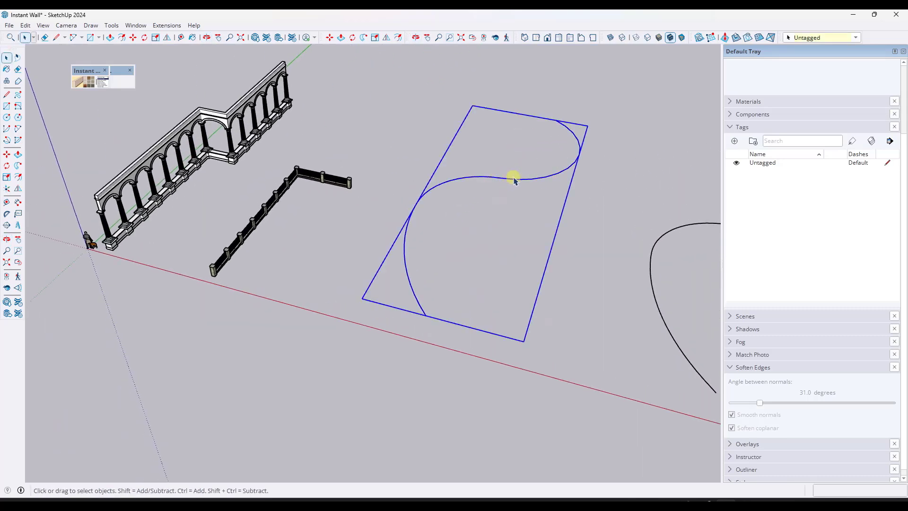
{"action": "middle_click_drag", "start_coordinate": [583, 175], "coordinate": [511, 140]}
{"action": "scroll", "coordinate": [638, 168], "scroll_direction": "up", "scroll_amount": 2}
{"action": "middle_click_drag", "start_coordinate": [651, 174], "coordinate": [492, 217]}
{"action": "scroll", "coordinate": [492, 217], "scroll_direction": "down", "scroll_amount": 2}
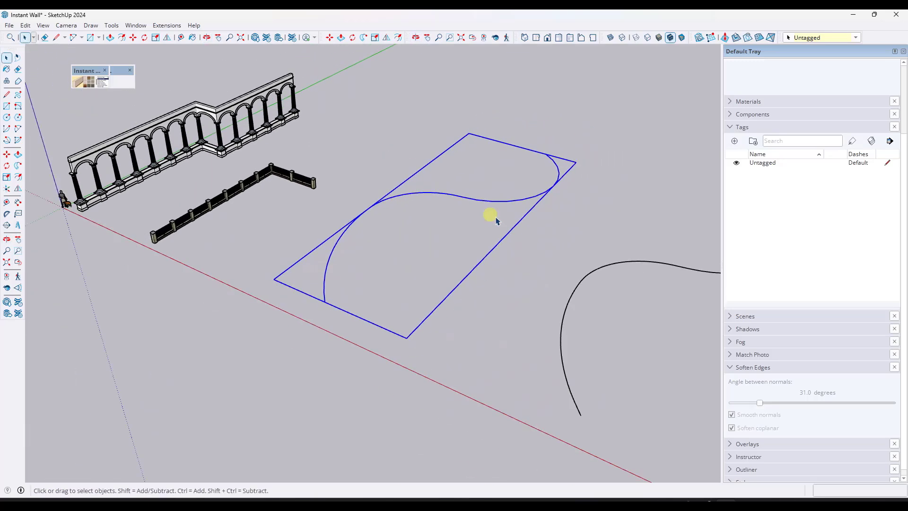
{"action": "scroll", "coordinate": [494, 214], "scroll_direction": "up", "scroll_amount": 2}
{"action": "left_click", "coordinate": [76, 84]}
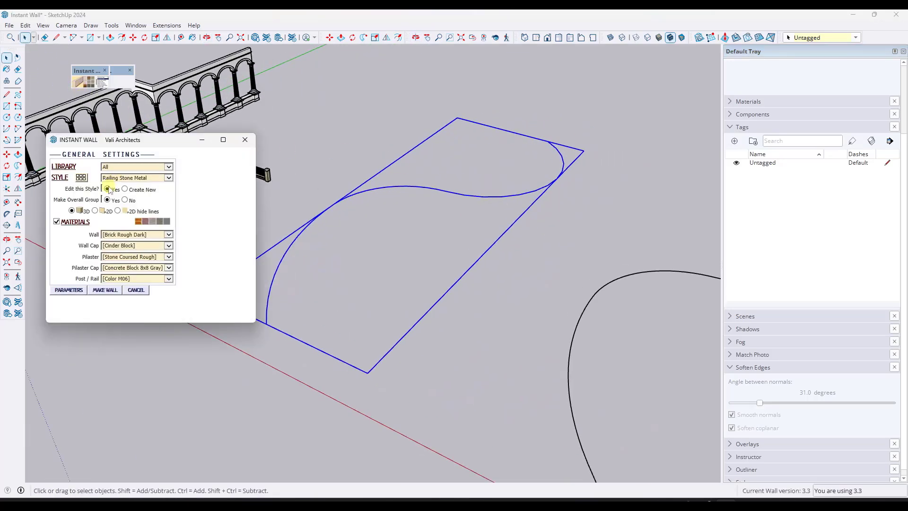
- Choose the Wrought Iron Brick 2 style from the thumbnail library and generate the fence along the selected S-curve
{"action": "left_click", "coordinate": [82, 178]}
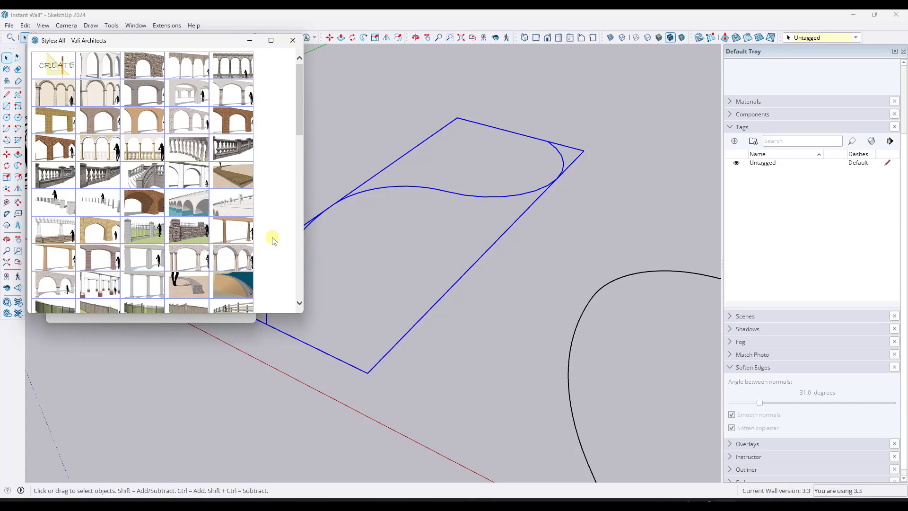
{"action": "scroll", "coordinate": [272, 239], "scroll_direction": "down", "scroll_amount": 6}
{"action": "scroll", "coordinate": [274, 233], "scroll_direction": "down", "scroll_amount": 5}
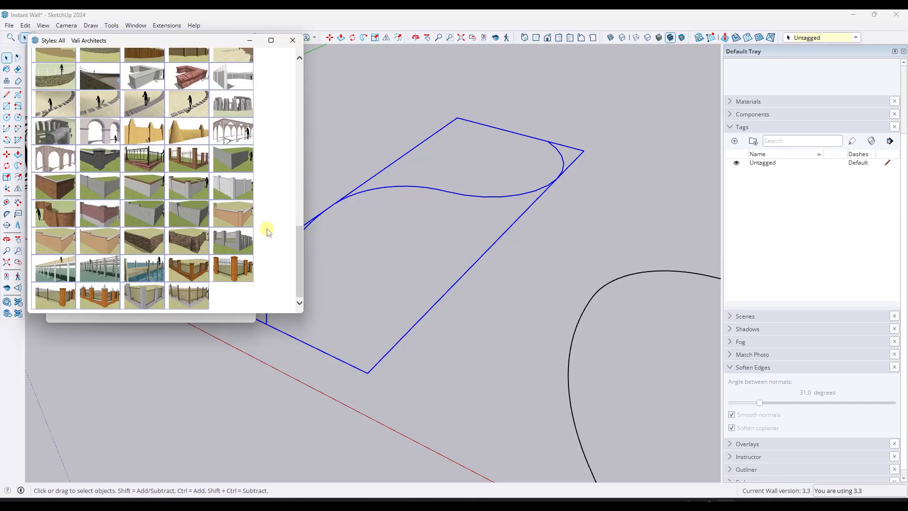
{"action": "scroll", "coordinate": [262, 230], "scroll_direction": "up", "scroll_amount": 11}
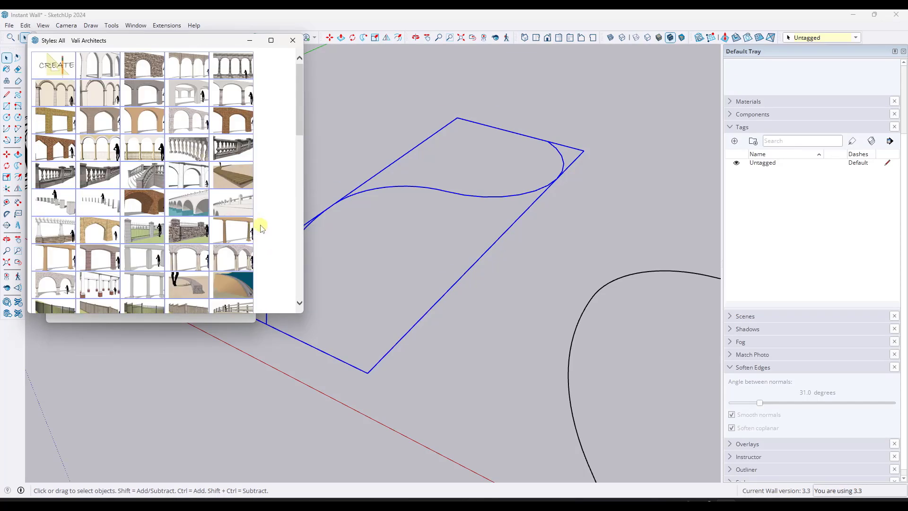
{"action": "scroll", "coordinate": [262, 228], "scroll_direction": "down", "scroll_amount": 10}
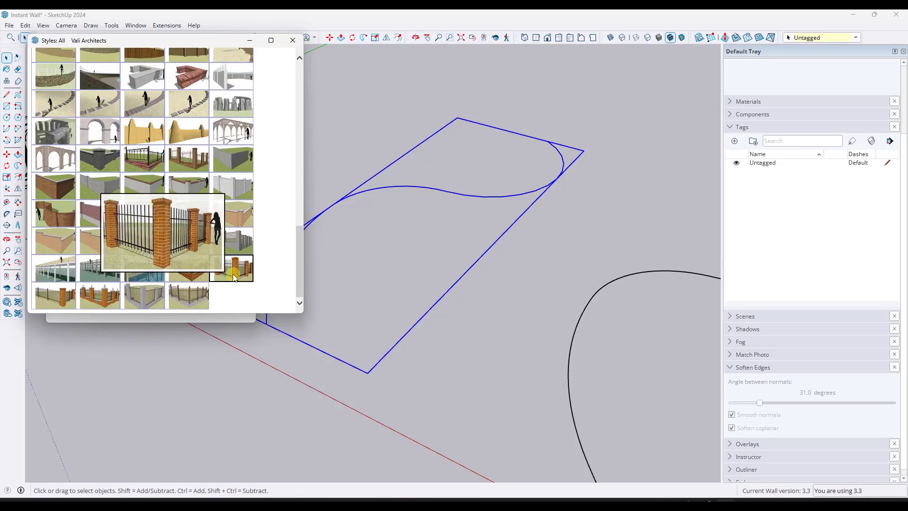
{"action": "left_click", "coordinate": [289, 43]}
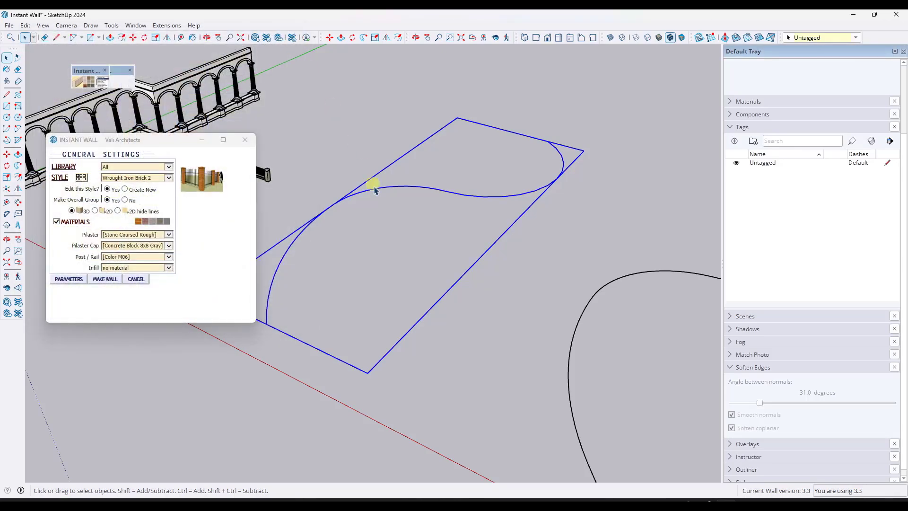
{"action": "left_click", "coordinate": [101, 280]}
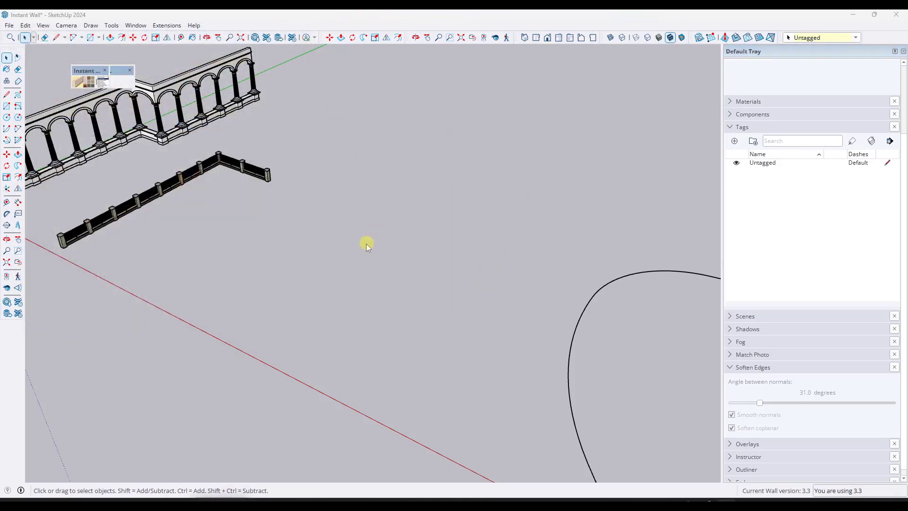
- Examine the pilaster spacing along the curved wrought iron fence against the remaining S-curve path
{"action": "middle_click_drag", "start_coordinate": [356, 249], "coordinate": [244, 175]}
{"action": "scroll", "coordinate": [302, 213], "scroll_direction": "up", "scroll_amount": 4}
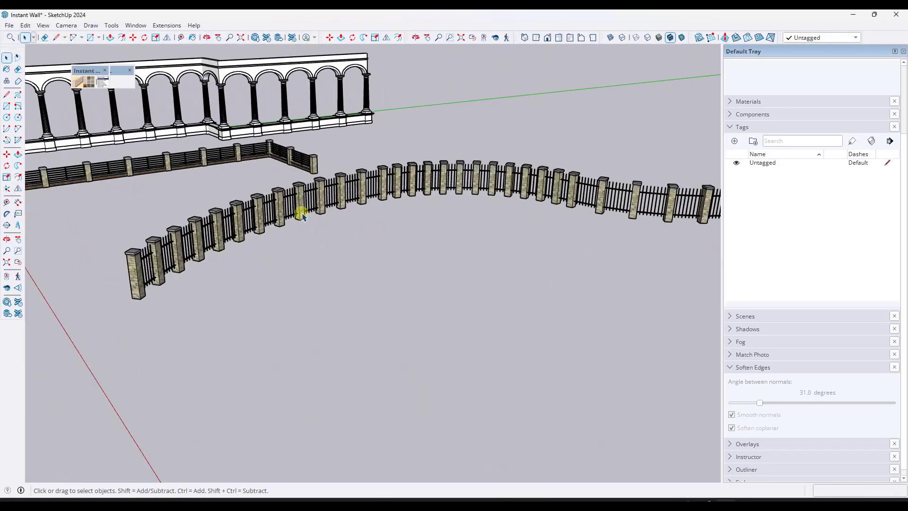
{"action": "scroll", "coordinate": [303, 215], "scroll_direction": "up", "scroll_amount": 3}
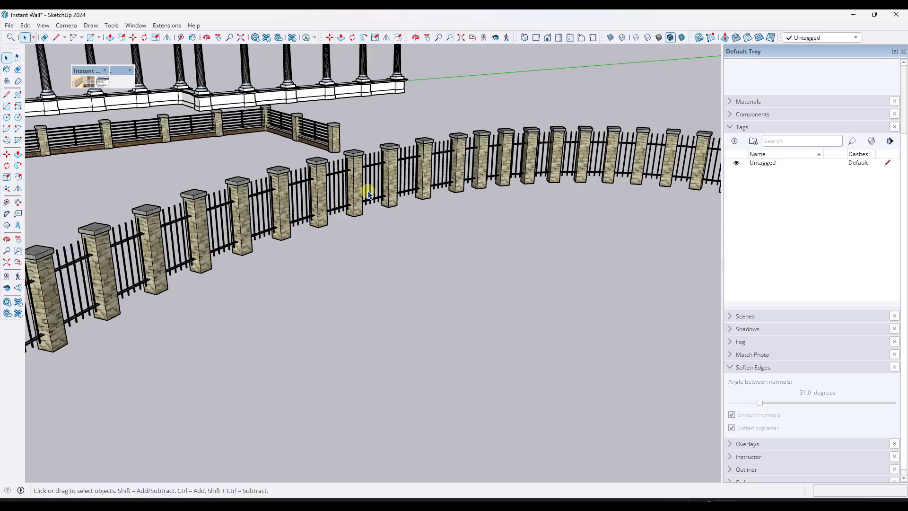
{"action": "scroll", "coordinate": [366, 191], "scroll_direction": "down", "scroll_amount": 6}
{"action": "middle_click_drag", "start_coordinate": [598, 199], "coordinate": [637, 227]}
{"action": "scroll", "coordinate": [688, 182], "scroll_direction": "up", "scroll_amount": 4}
{"action": "scroll", "coordinate": [322, 179], "scroll_direction": "down", "scroll_amount": 4}
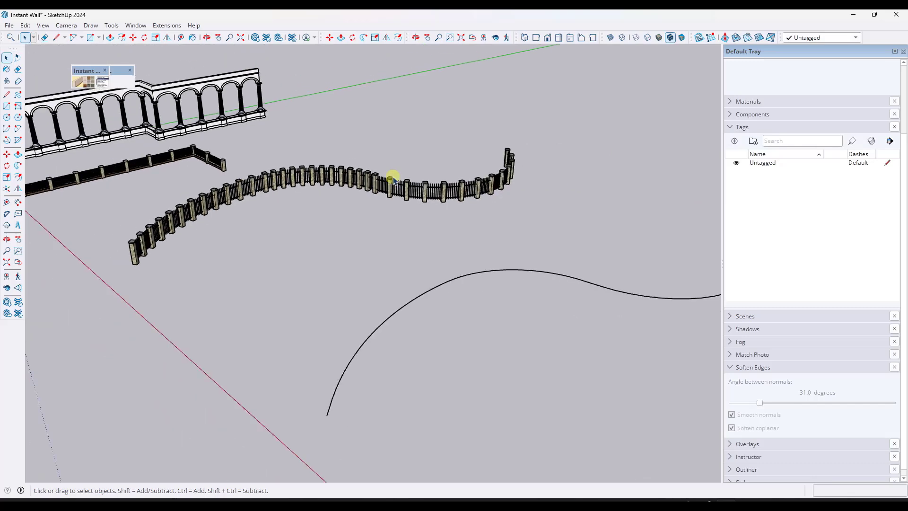
{"action": "scroll", "coordinate": [394, 180], "scroll_direction": "up", "scroll_amount": 3}
{"action": "mouse_move", "coordinate": [393, 180]}
{"action": "middle_mouse_down"}
{"action": "mouse_move", "coordinate": [365, 190]}
{"action": "mouse_move", "coordinate": [385, 235]}
{"action": "mouse_move", "coordinate": [393, 187]}
{"action": "mouse_move", "coordinate": [381, 191]}
{"action": "middle_mouse_up"}
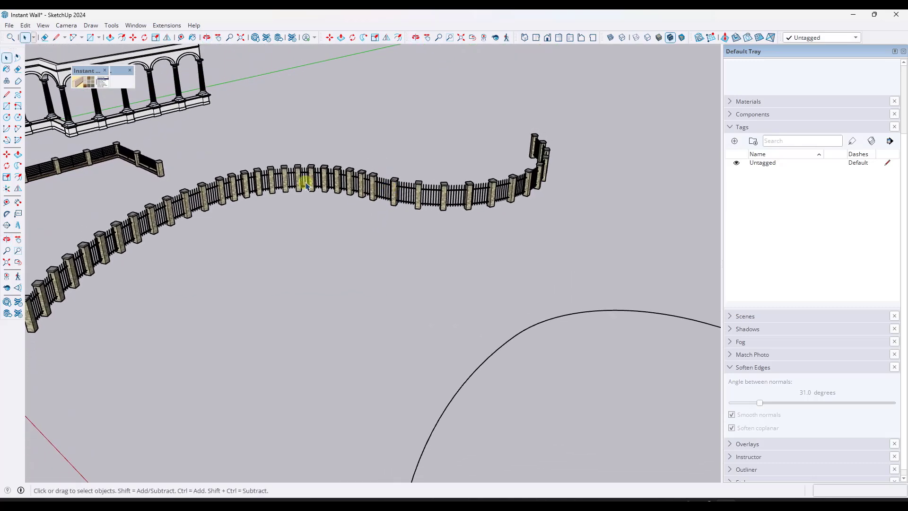
{"action": "middle_click_drag", "start_coordinate": [280, 178], "coordinate": [289, 180]}
{"action": "left_click", "coordinate": [534, 329]}
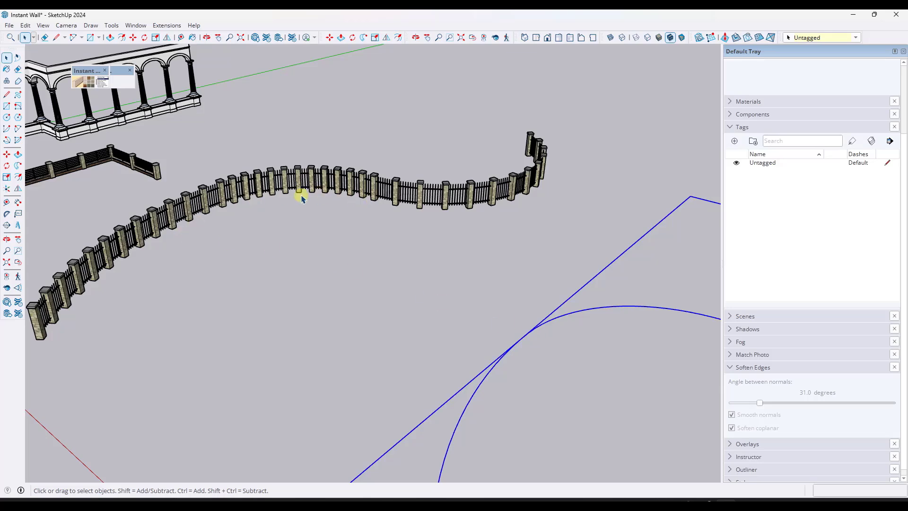
{"action": "middle_click_drag", "start_coordinate": [301, 195], "coordinate": [230, 203]}
{"action": "scroll", "coordinate": [230, 202], "scroll_direction": "up", "scroll_amount": 4}
{"action": "scroll", "coordinate": [230, 203], "scroll_direction": "up", "scroll_amount": 3}
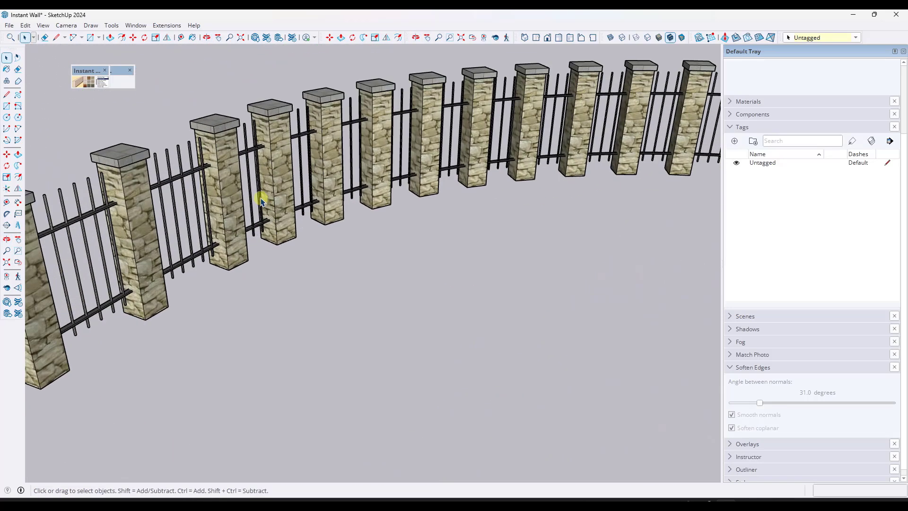
- Try removing five adjacent stone pilasters from inside the curved fence group
{"action": "left_click", "coordinate": [225, 193]}
{"action": "double_click", "coordinate": [226, 193]}
{"action": "left_click", "coordinate": [225, 193]}
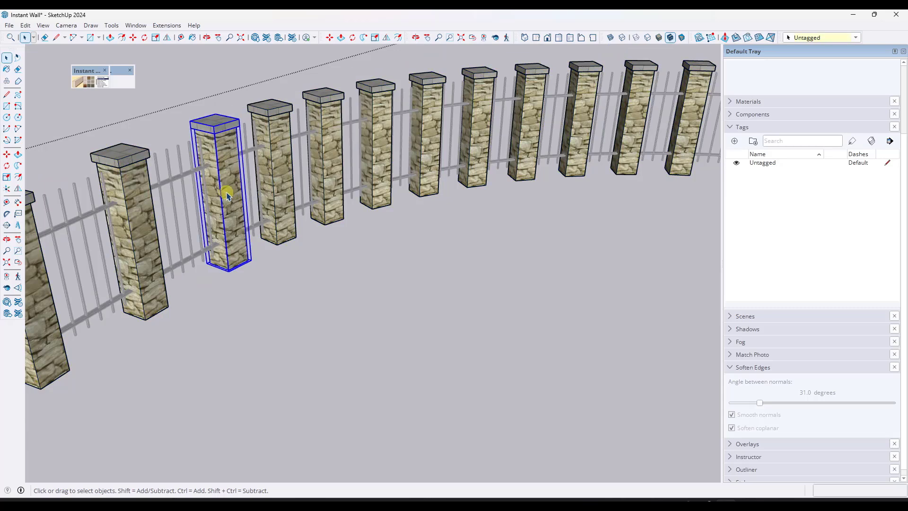
{"action": "key", "text": "Delete"}
{"action": "left_click", "coordinate": [277, 179]}
{"action": "key", "text": "Delete"}
{"action": "left_click", "coordinate": [329, 175]}
{"action": "key", "text": "Delete"}
{"action": "left_click", "coordinate": [375, 162]}
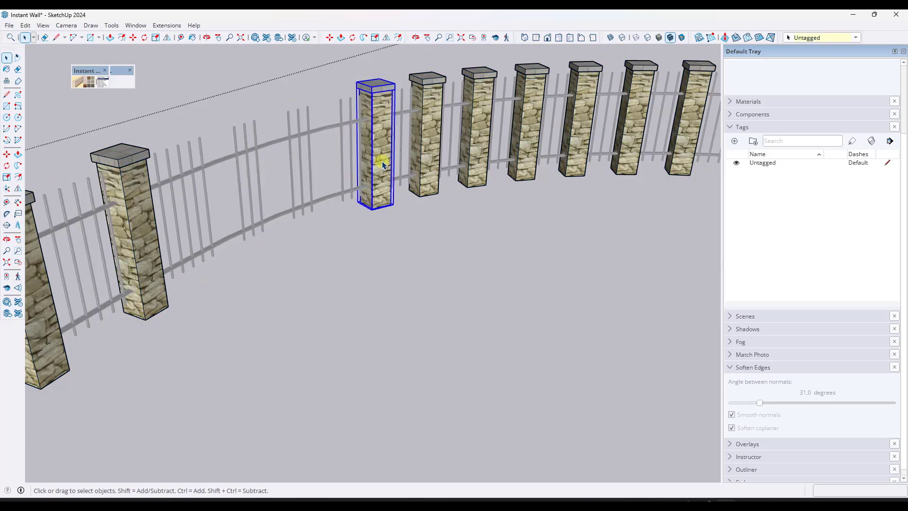
{"action": "key", "text": "Delete"}
{"action": "left_click", "coordinate": [427, 148]}
{"action": "key", "text": "Delete"}
{"action": "scroll", "coordinate": [382, 196], "scroll_direction": "down", "scroll_amount": 3}
{"action": "scroll", "coordinate": [383, 204], "scroll_direction": "down", "scroll_amount": 2}
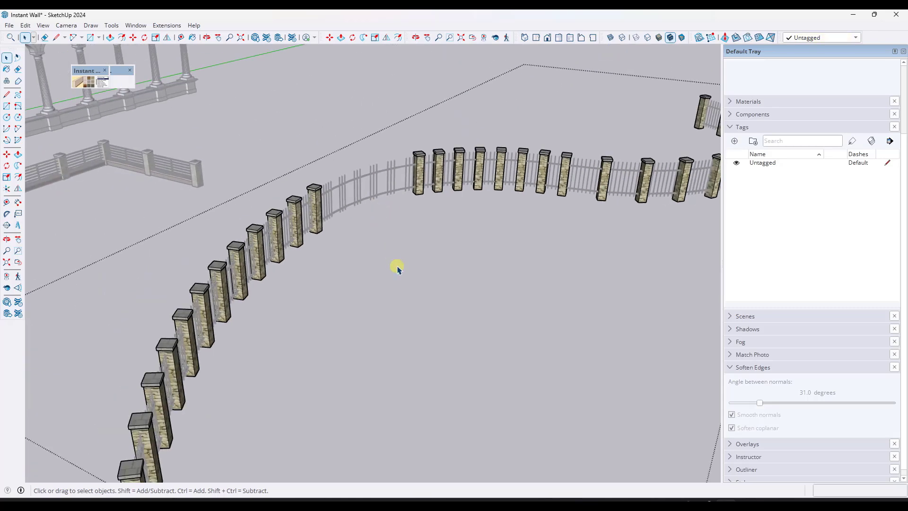
{"action": "scroll", "coordinate": [348, 260], "scroll_direction": "down", "scroll_amount": 4}
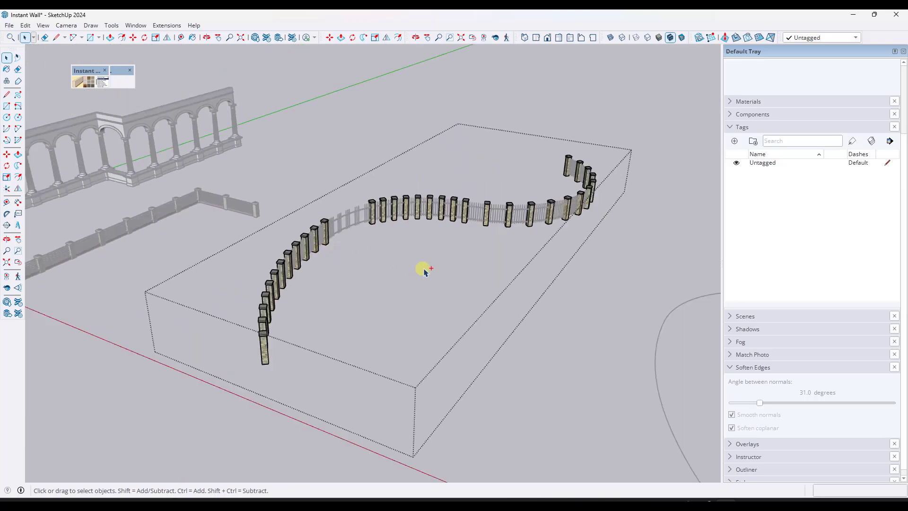
{"action": "left_click", "coordinate": [466, 269]}
- Select the remaining S-curve path and open its group for editing
{"action": "scroll", "coordinate": [445, 262], "scroll_direction": "down", "scroll_amount": 3}
{"action": "middle_click_drag", "start_coordinate": [320, 227], "coordinate": [482, 253]}
{"action": "left_click", "coordinate": [575, 263]}
{"action": "scroll", "coordinate": [396, 252], "scroll_direction": "up", "scroll_amount": 3}
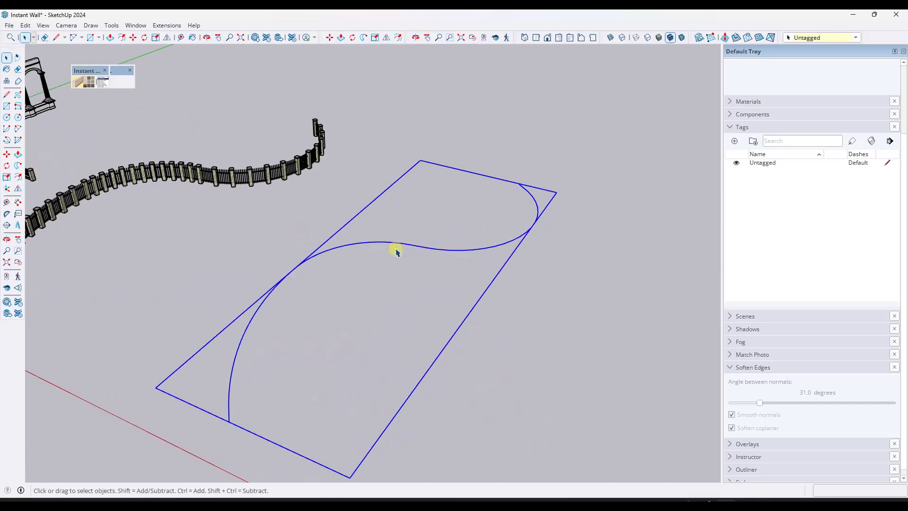
{"action": "double_click", "coordinate": [402, 245]}
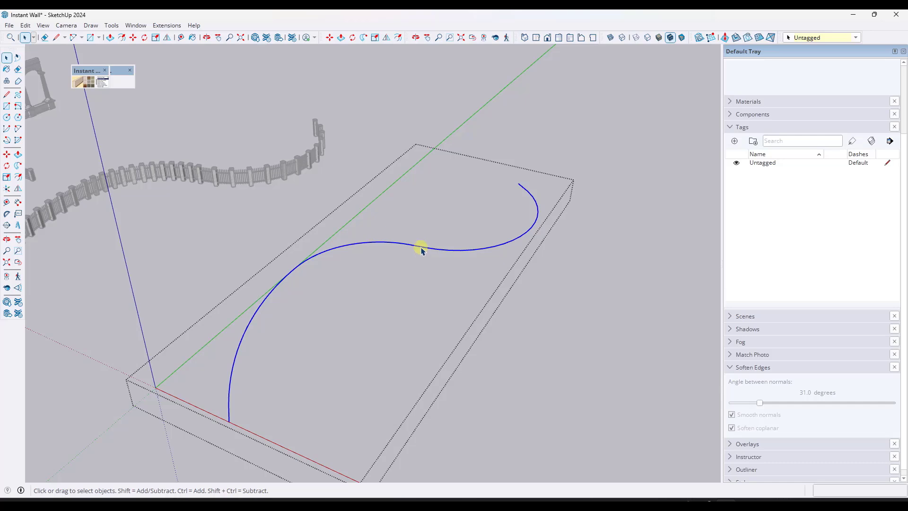
- Open the S-curve for FredoSpline Bezier Classic editing and move the Instant Wall toolbar clear of the curve options
{"action": "right_click", "coordinate": [421, 247]}
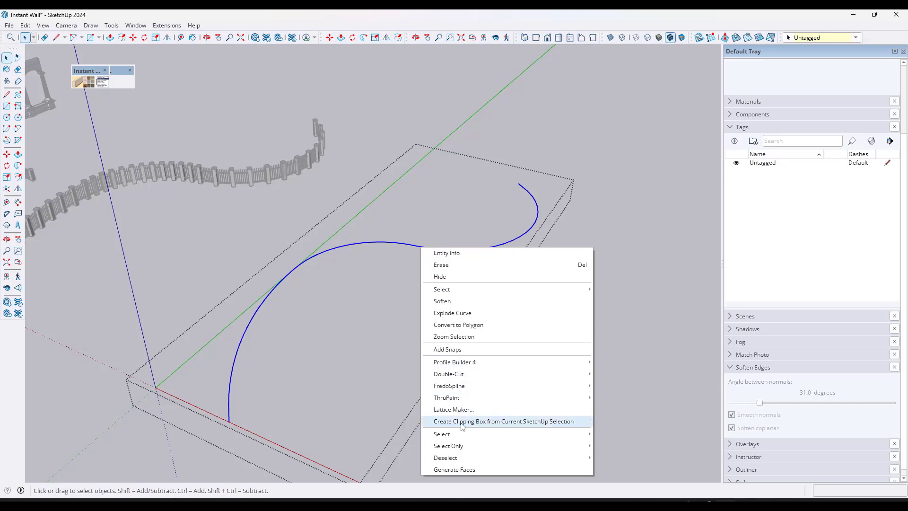
{"action": "mouse_move", "coordinate": [458, 388]}
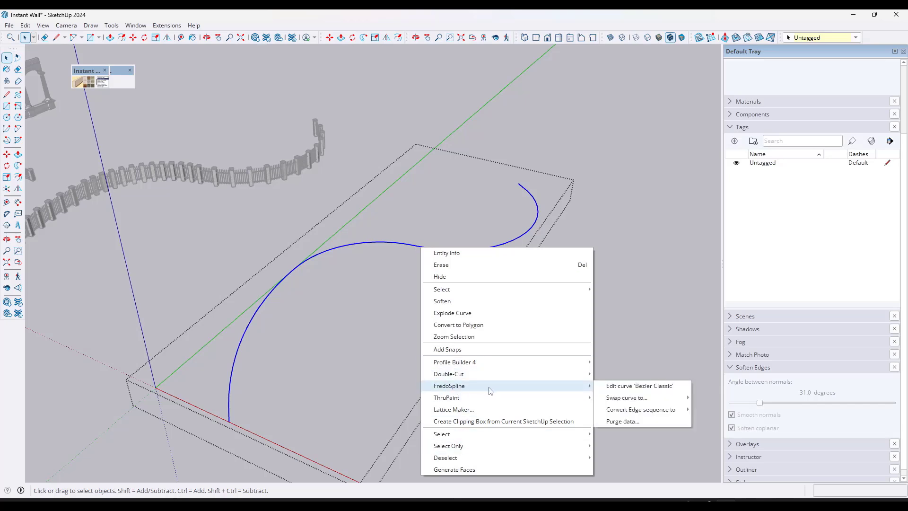
{"action": "left_click", "coordinate": [646, 388]}
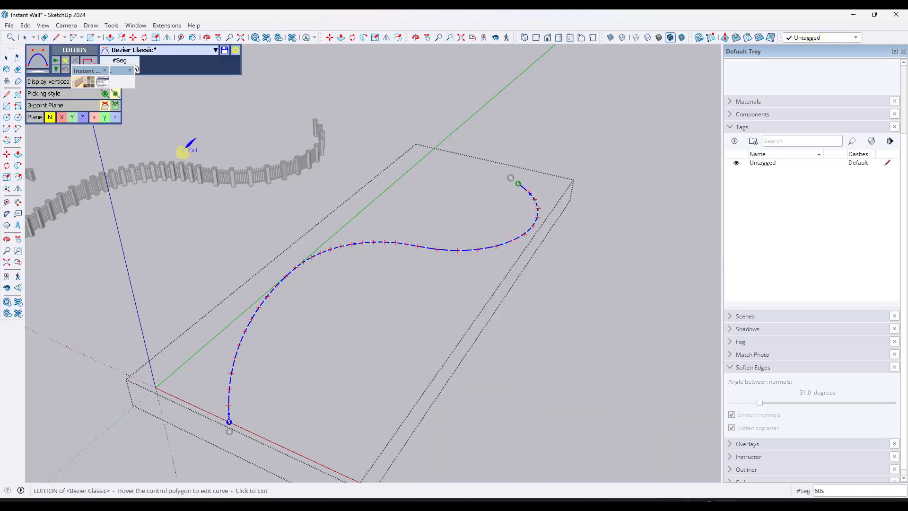
{"action": "left_click_drag", "start_coordinate": [90, 72], "coordinate": [48, 151]}
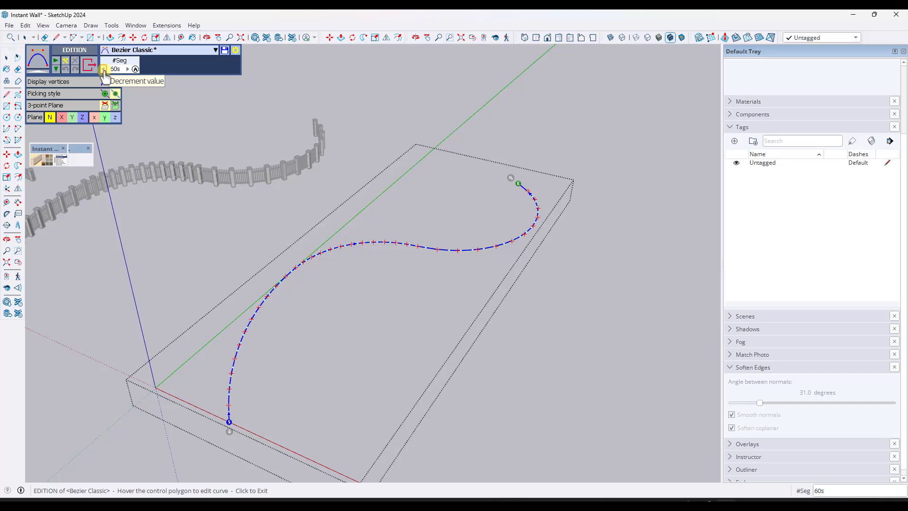
- Try adjusting the number of segments on the Bezier Classic curve
{"action": "left_click", "coordinate": [103, 70]}
{"action": "left_click", "coordinate": [103, 69]}
{"action": "left_click", "coordinate": [104, 69]}
{"action": "left_click", "coordinate": [103, 70]}
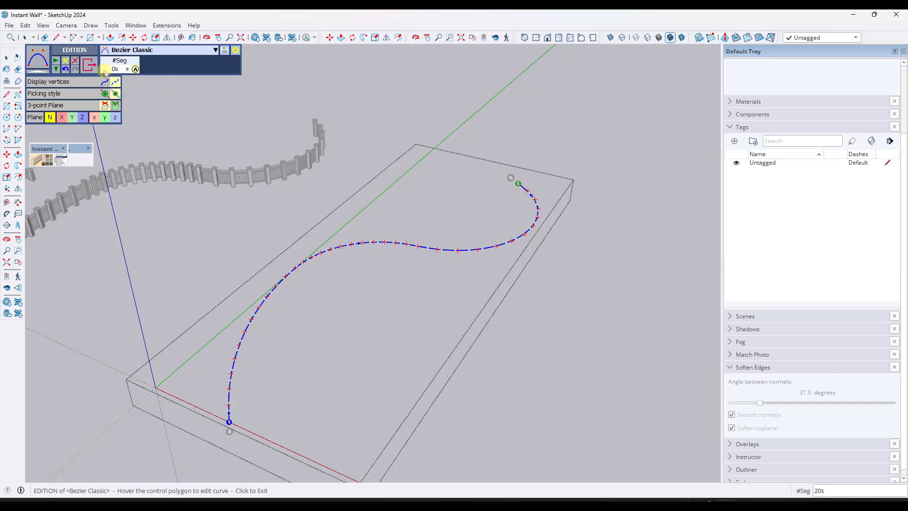
{"action": "left_click", "coordinate": [128, 69]}
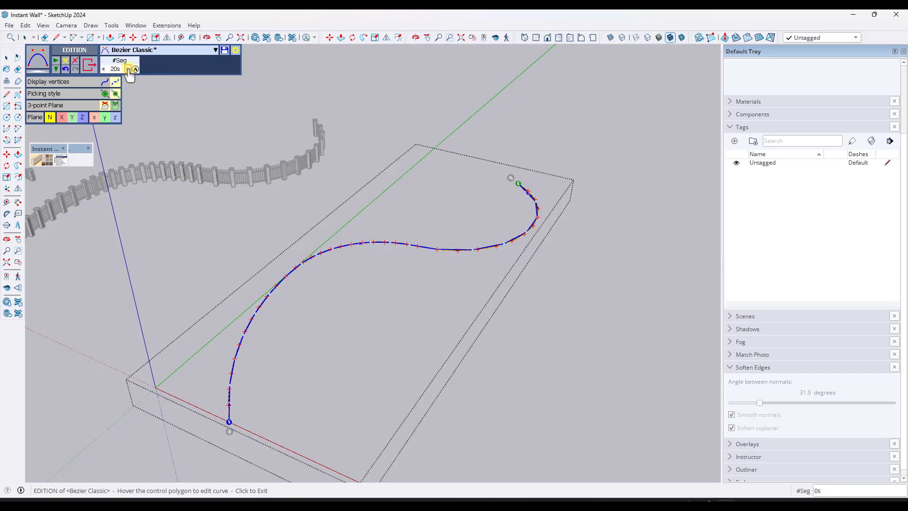
{"action": "left_click", "coordinate": [128, 69]}
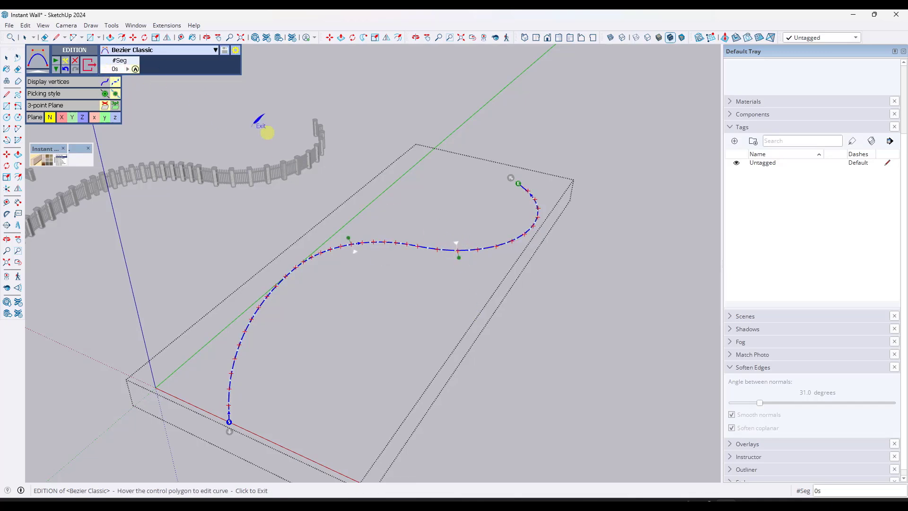
- Convert the S-curve to a Polyline Segmentor curve with 12 segments using the Equalize method, and finish editing the curve
{"action": "left_click", "coordinate": [156, 50]}
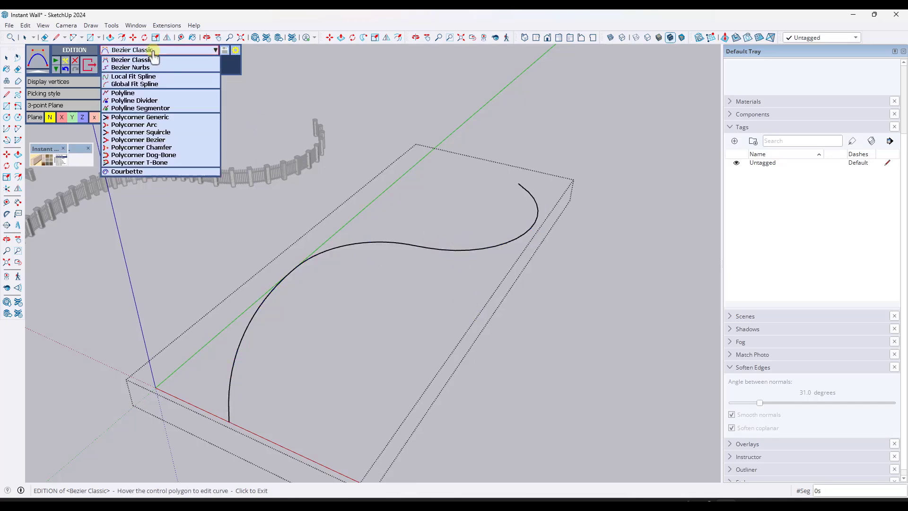
{"action": "left_click", "coordinate": [139, 108]}
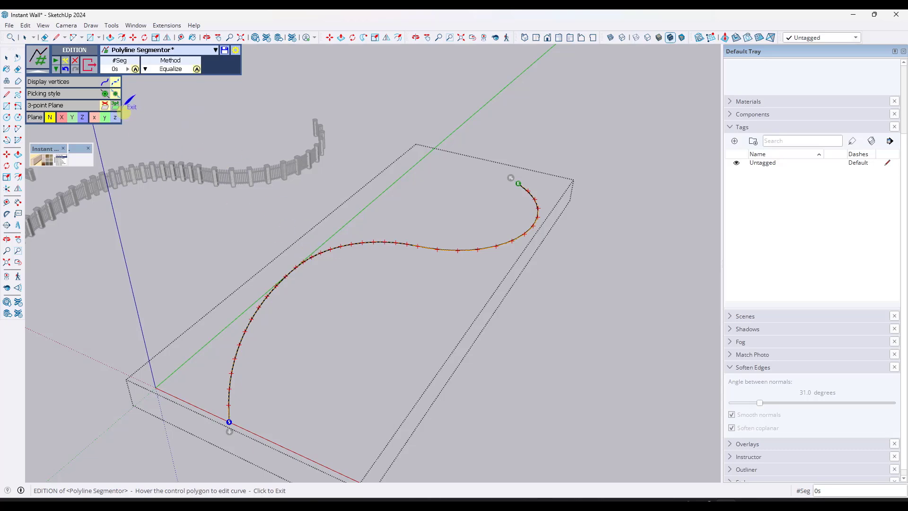
{"action": "left_click", "coordinate": [128, 69]}
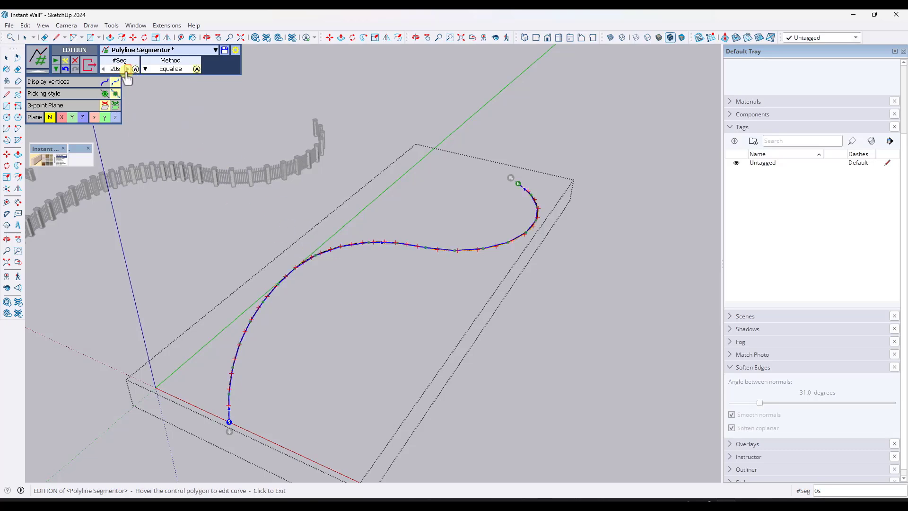
{"action": "left_click", "coordinate": [105, 71]}
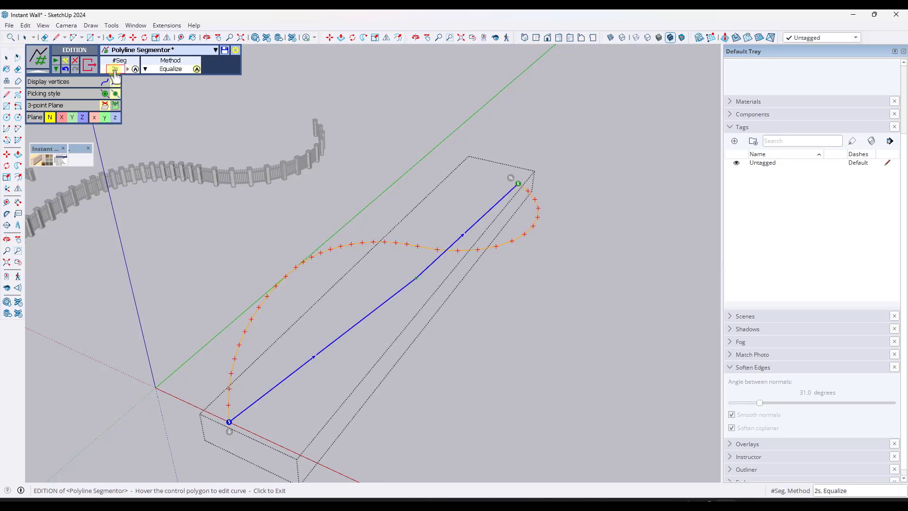
{"action": "left_click", "coordinate": [116, 71]}
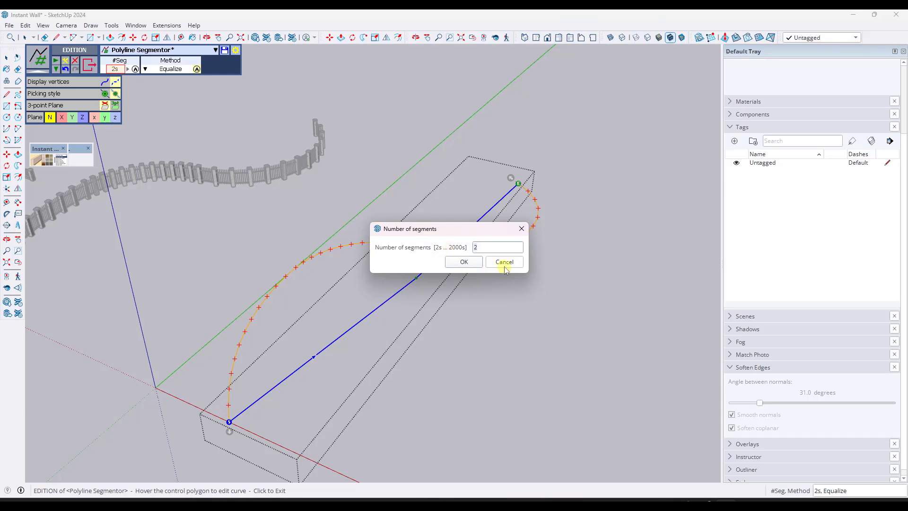
{"action": "type", "text": "12"}
{"action": "key", "text": "Return"}
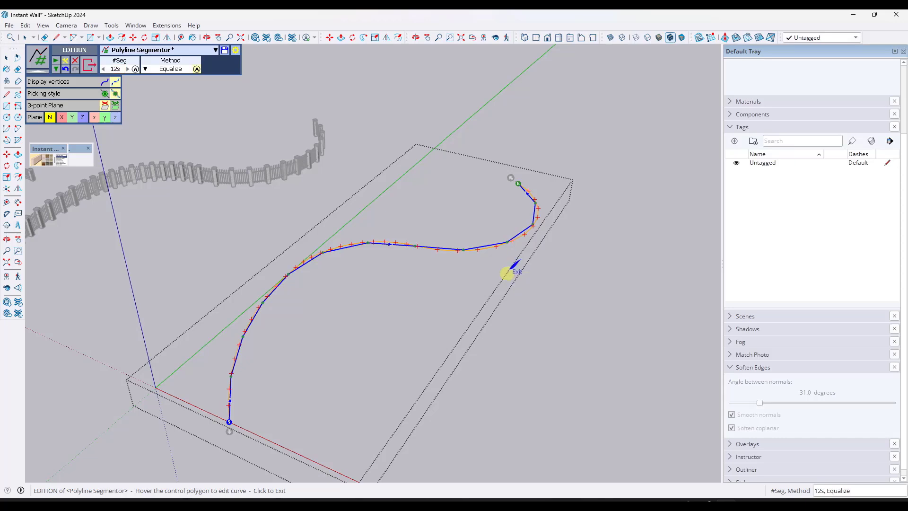
{"action": "middle_click_drag", "start_coordinate": [450, 252], "coordinate": [271, 453]}
{"action": "middle_click_drag", "start_coordinate": [257, 367], "coordinate": [438, 270]}
{"action": "left_click", "coordinate": [433, 265]}
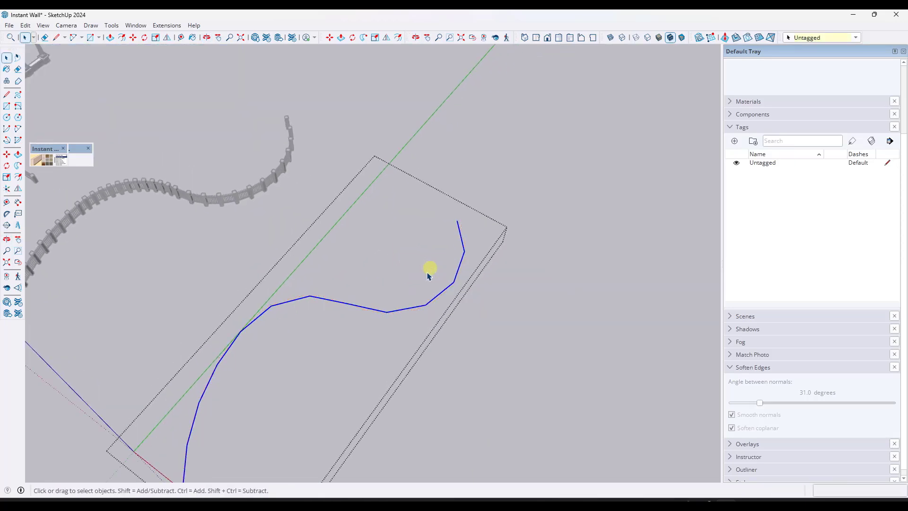
- Leave the path group, select it, and generate a Wrought Iron Brick 2 wall along the segmented S-curve
{"action": "middle_click_drag", "start_coordinate": [427, 328], "coordinate": [447, 200]}
{"action": "left_click", "coordinate": [479, 251]}
{"action": "left_click", "coordinate": [431, 271]}
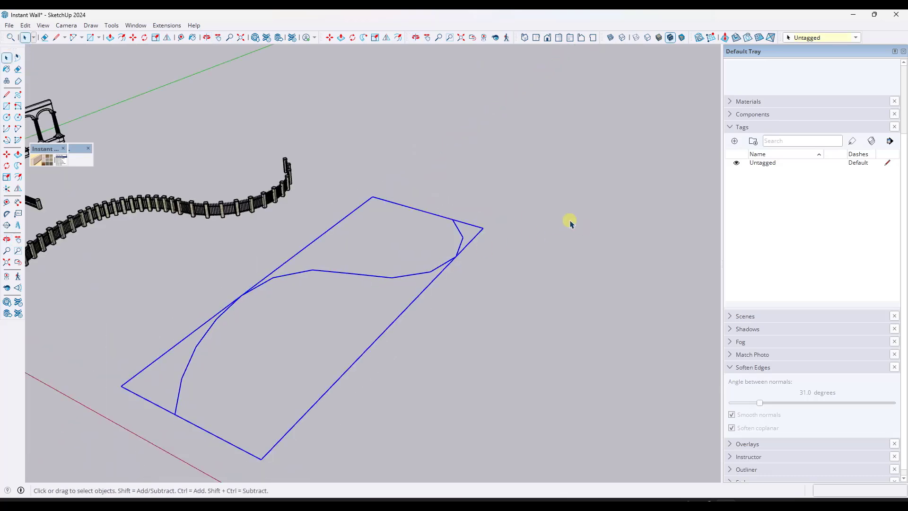
{"action": "middle_click_drag", "start_coordinate": [570, 222], "coordinate": [543, 215]}
{"action": "left_click", "coordinate": [36, 159]}
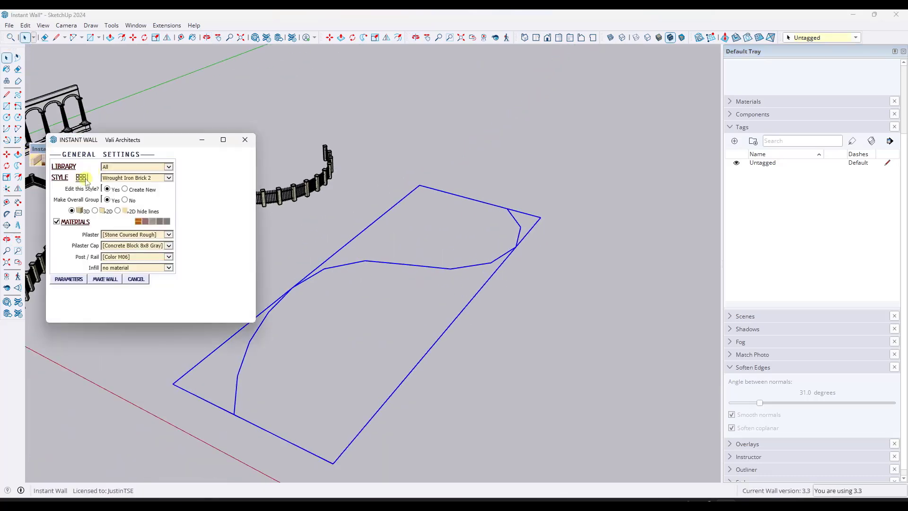
{"action": "left_click", "coordinate": [103, 280]}
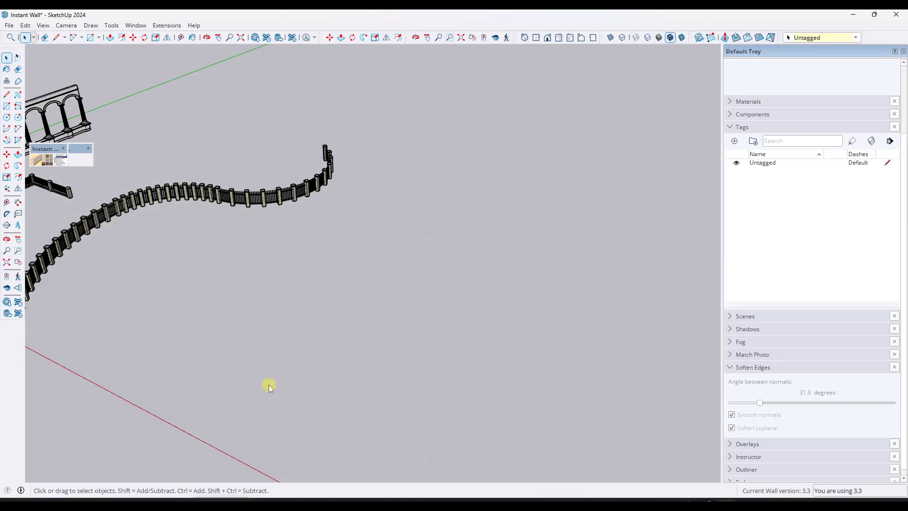
- Select the L-shaped path nearest the finished walls on the tilted rectangular plane
{"action": "middle_click_drag", "start_coordinate": [390, 353], "coordinate": [324, 207]}
{"action": "scroll", "coordinate": [326, 202], "scroll_direction": "down", "scroll_amount": 1}
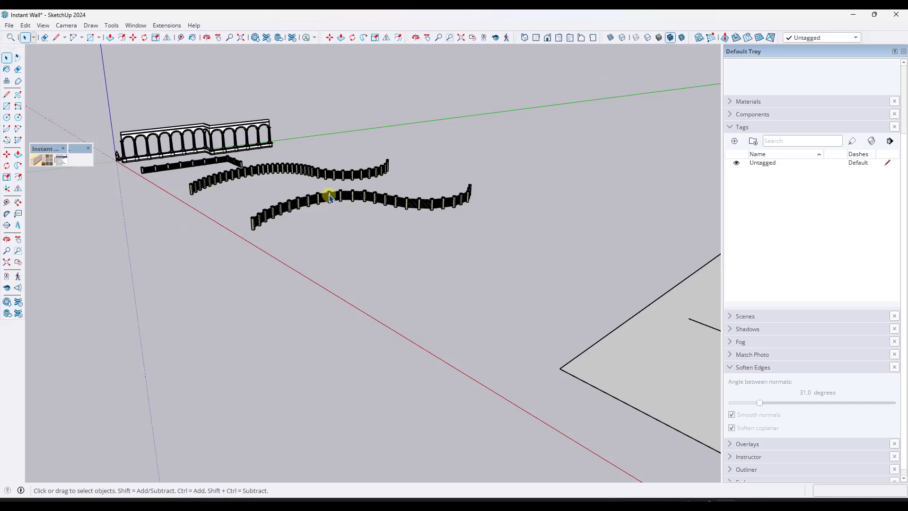
{"action": "scroll", "coordinate": [328, 196], "scroll_direction": "down", "scroll_amount": 5}
{"action": "scroll", "coordinate": [573, 229], "scroll_direction": "up", "scroll_amount": 2}
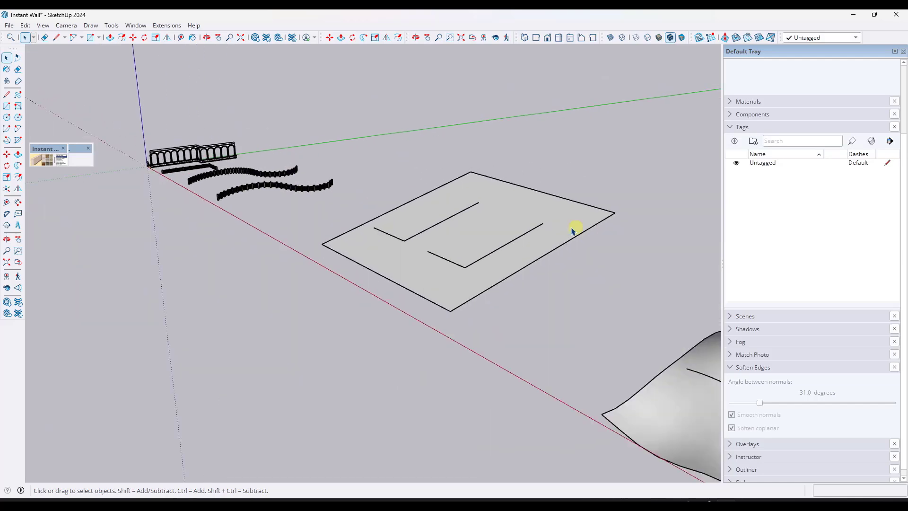
{"action": "scroll", "coordinate": [476, 268], "scroll_direction": "up", "scroll_amount": 3}
{"action": "middle_click_drag", "start_coordinate": [474, 269], "coordinate": [450, 244]}
{"action": "left_click", "coordinate": [606, 204]}
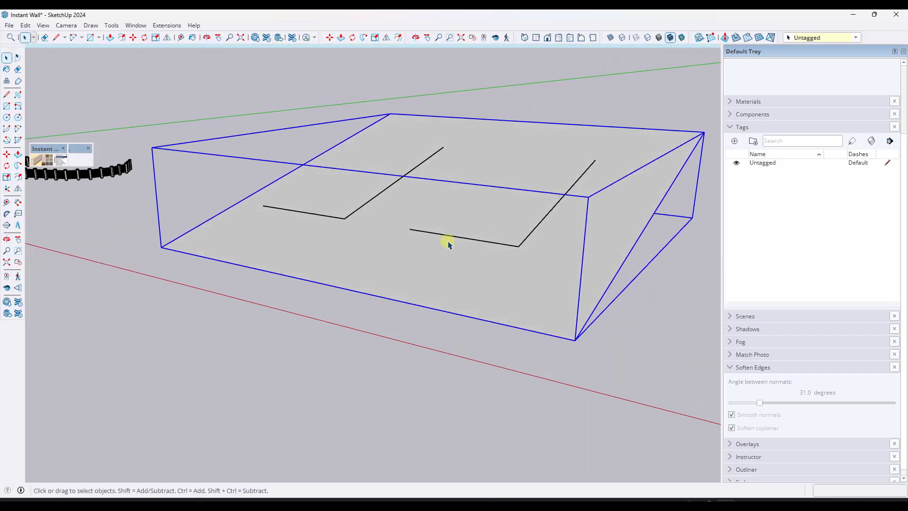
{"action": "left_click", "coordinate": [356, 215]}
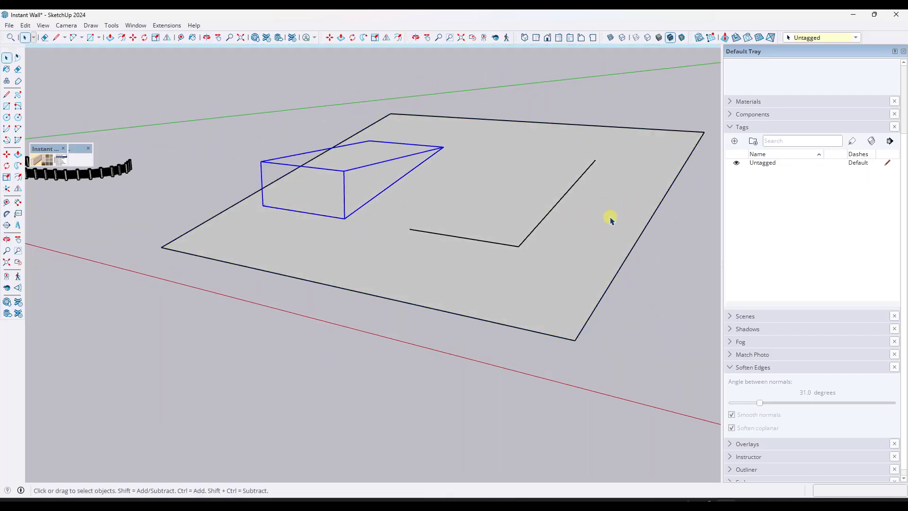
{"action": "middle_click_drag", "start_coordinate": [610, 218], "coordinate": [494, 191]}
{"action": "scroll", "coordinate": [412, 203], "scroll_direction": "down", "scroll_amount": 5}
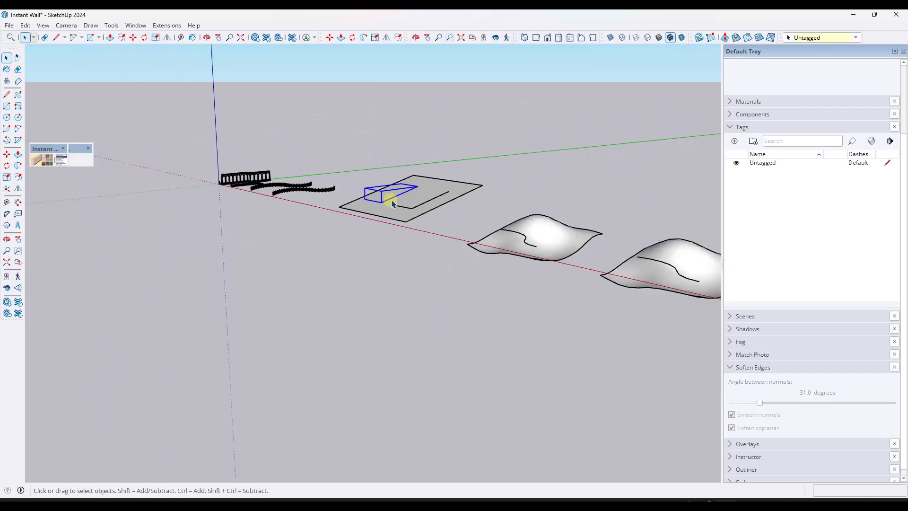
{"action": "scroll", "coordinate": [392, 201], "scroll_direction": "down", "scroll_amount": 1}
{"action": "scroll", "coordinate": [543, 249], "scroll_direction": "up", "scroll_amount": 1}
{"action": "scroll", "coordinate": [399, 186], "scroll_direction": "up", "scroll_amount": 5}
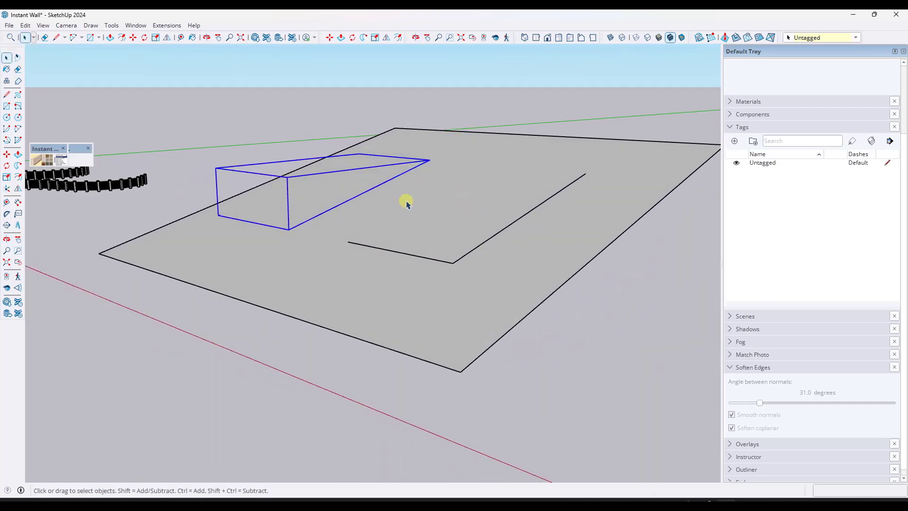
- Start Instant Wall for the selected path and choose the Wall Flat Panel style from the thumbnail library
{"action": "left_click", "coordinate": [36, 158]}
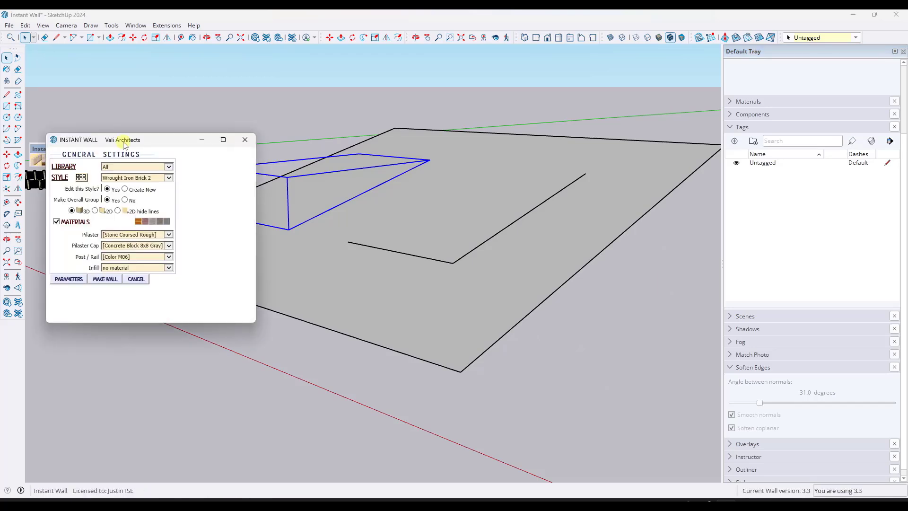
{"action": "left_click_drag", "start_coordinate": [122, 141], "coordinate": [114, 54]}
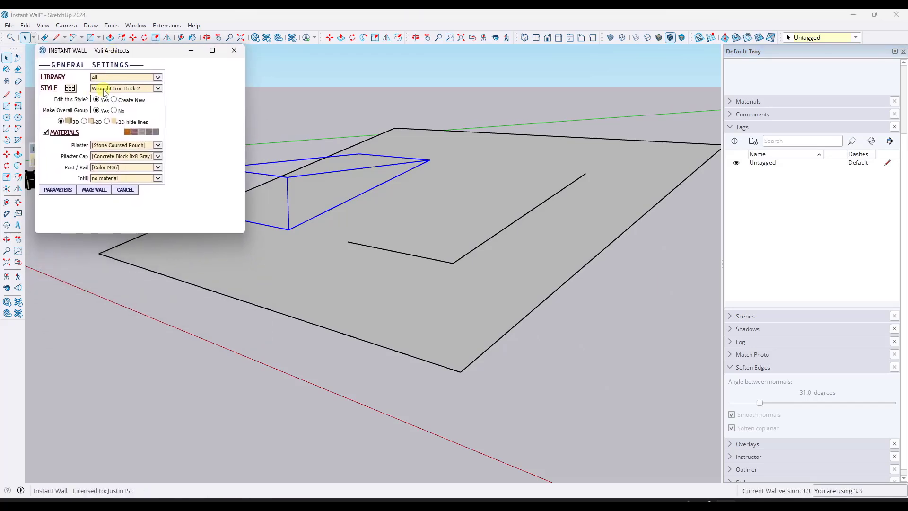
{"action": "left_click", "coordinate": [70, 89]}
{"action": "scroll", "coordinate": [265, 203], "scroll_direction": "down", "scroll_amount": 10}
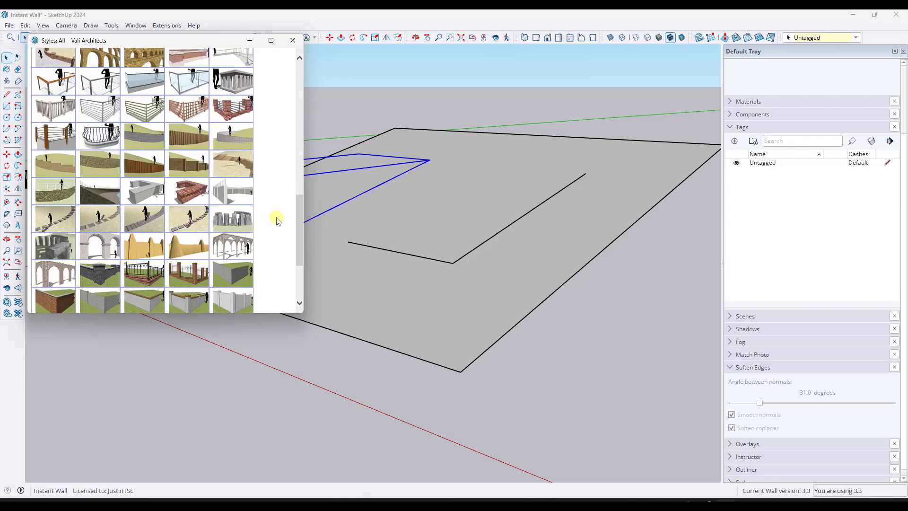
{"action": "scroll", "coordinate": [277, 219], "scroll_direction": "down", "scroll_amount": 5}
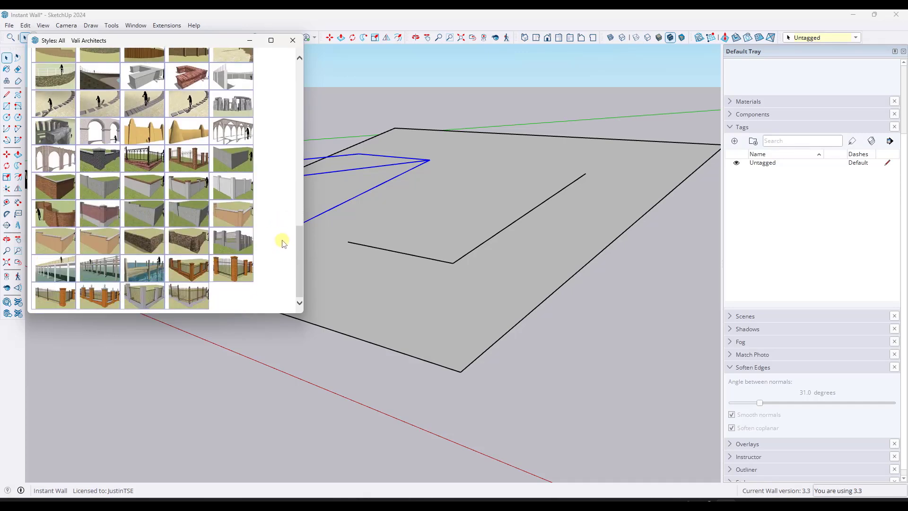
{"action": "mouse_move", "coordinate": [190, 160]}
{"action": "mouse_move", "coordinate": [153, 165]}
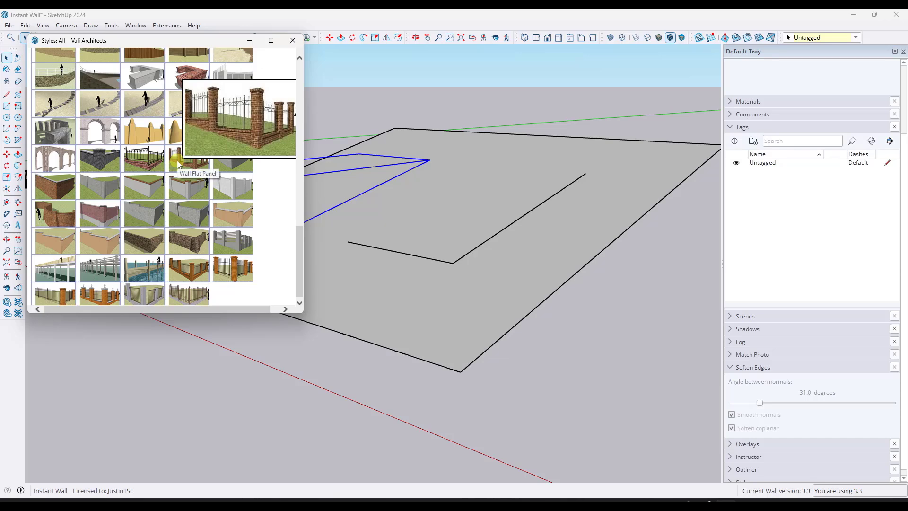
{"action": "left_click", "coordinate": [295, 41]}
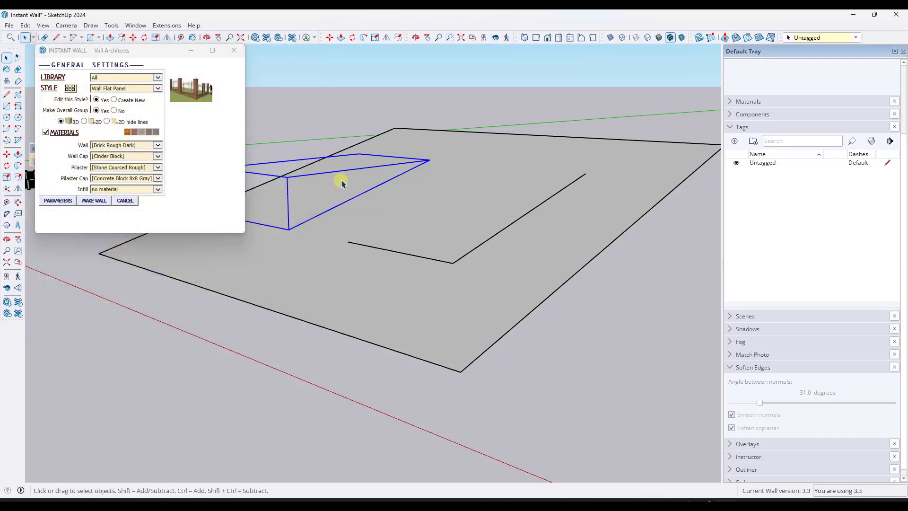
- Set the Wall Flat Panel style to Slope and generate the wall along the L-shaped path on the tilted plane
{"action": "middle_click_drag", "start_coordinate": [341, 182], "coordinate": [405, 188]}
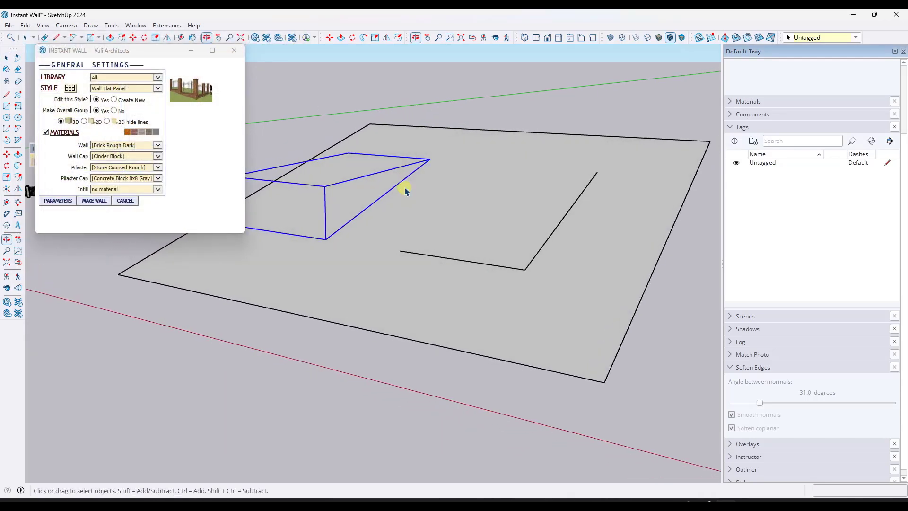
{"action": "left_click", "coordinate": [54, 201]}
{"action": "scroll", "coordinate": [198, 151], "scroll_direction": "down", "scroll_amount": 5}
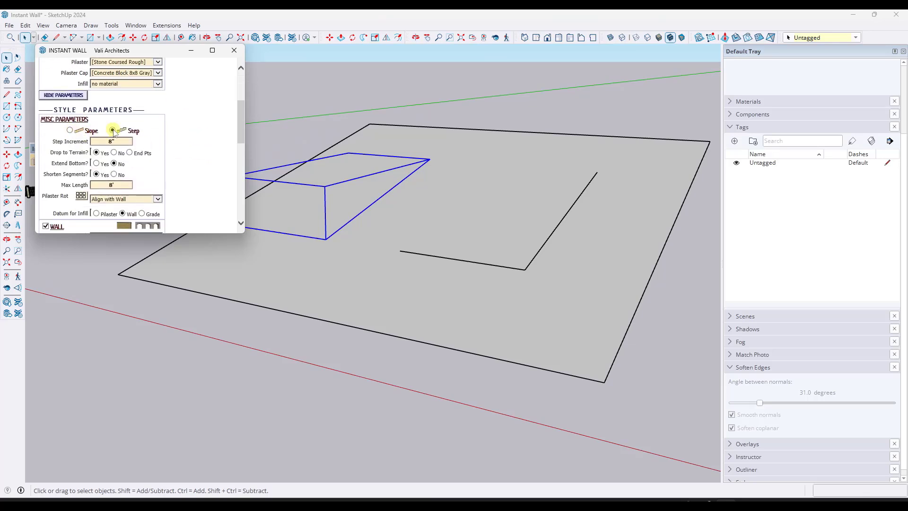
{"action": "left_click", "coordinate": [70, 130]}
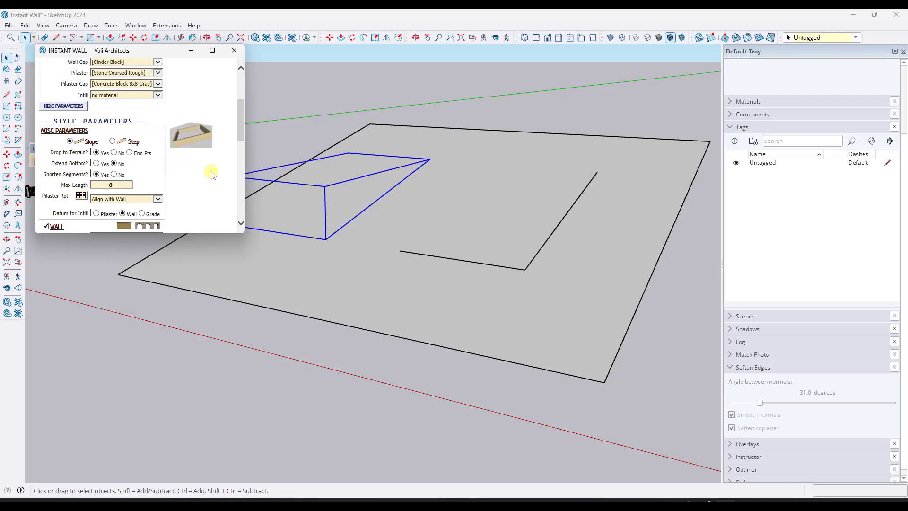
{"action": "scroll", "coordinate": [211, 172], "scroll_direction": "down", "scroll_amount": 10}
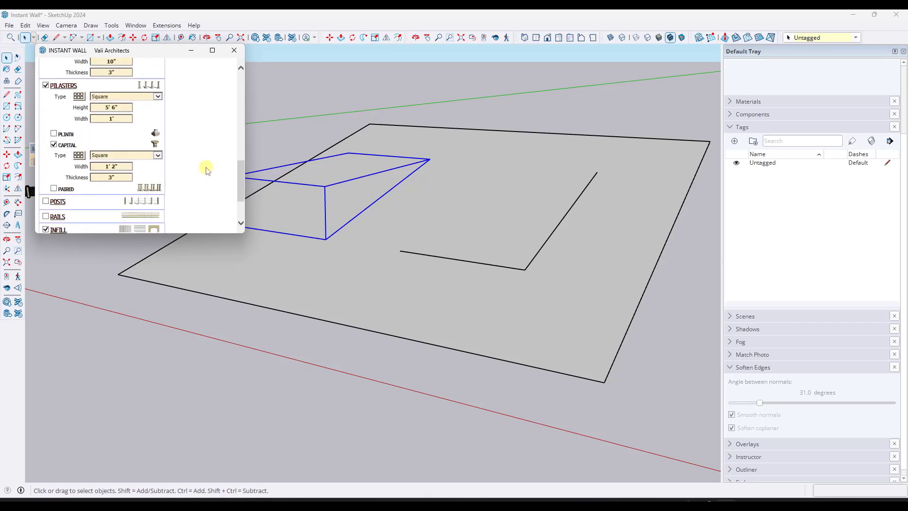
{"action": "left_click", "coordinate": [54, 225]}
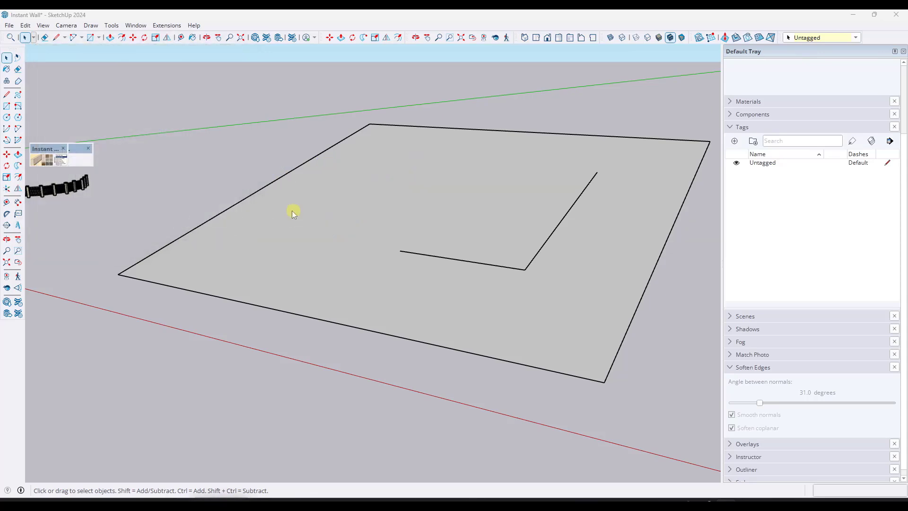
{"action": "scroll", "coordinate": [270, 222], "scroll_direction": "up", "scroll_amount": 2}
{"action": "scroll", "coordinate": [278, 233], "scroll_direction": "up", "scroll_amount": 5}
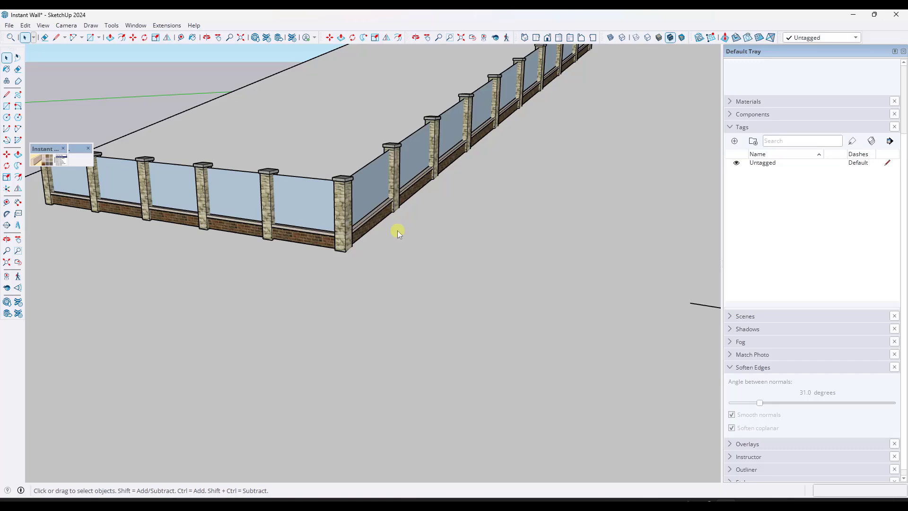
- Examine how the flat-panel wall follows the tilted plane along both legs of its L-shaped path
{"action": "middle_click_drag", "start_coordinate": [397, 231], "coordinate": [290, 227]}
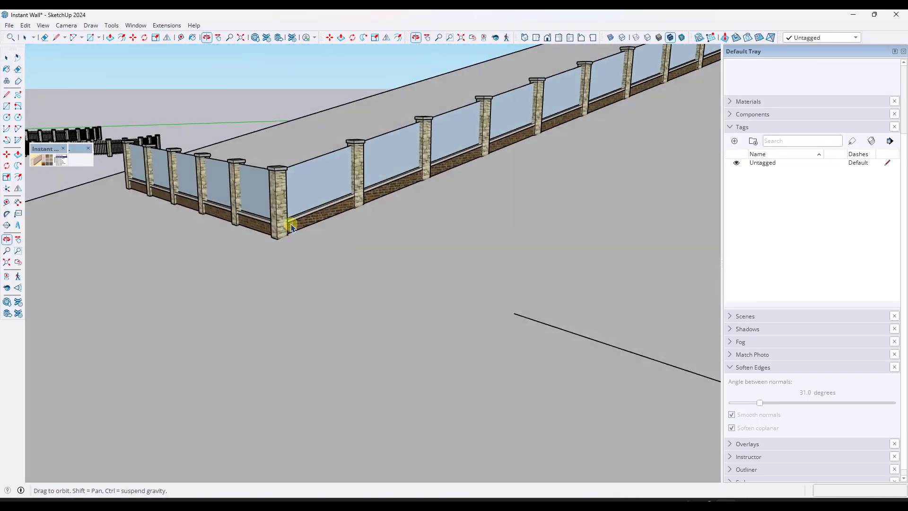
{"action": "scroll", "coordinate": [290, 227], "scroll_direction": "down", "scroll_amount": 3}
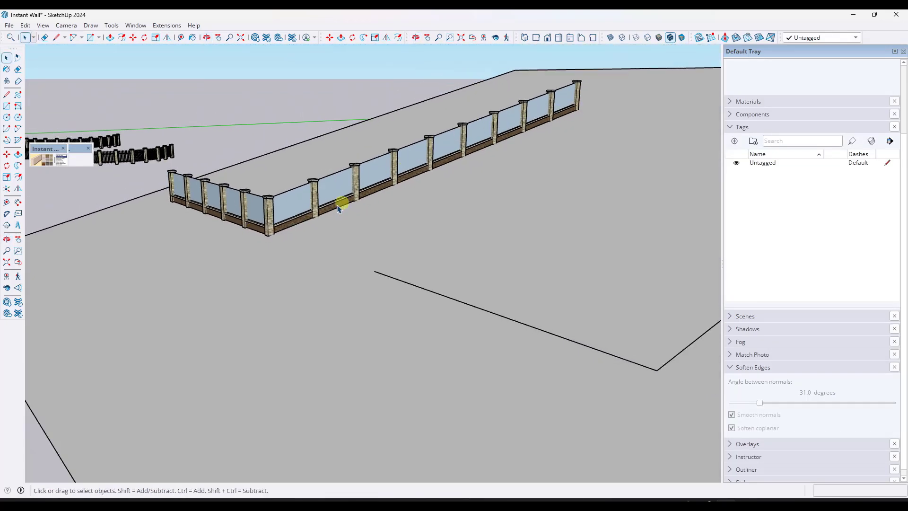
{"action": "scroll", "coordinate": [339, 209], "scroll_direction": "down", "scroll_amount": 4}
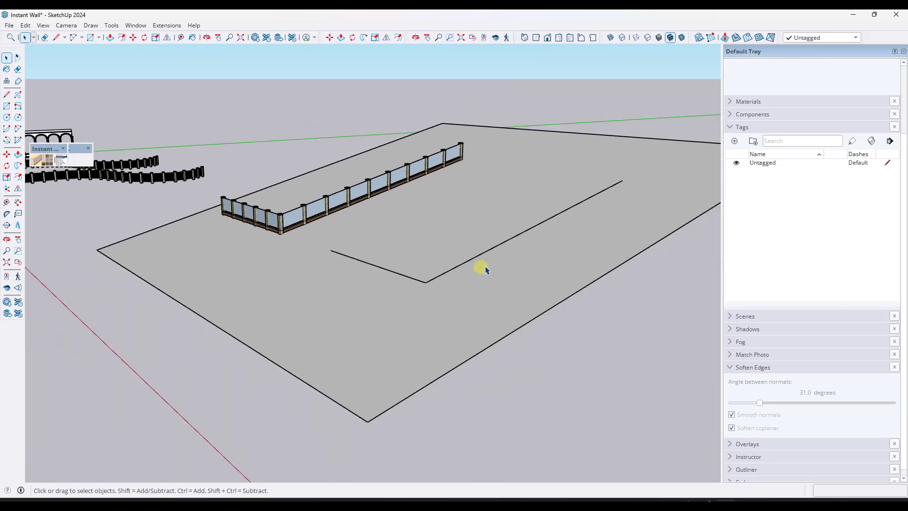
{"action": "scroll", "coordinate": [293, 210], "scroll_direction": "up", "scroll_amount": 5}
{"action": "middle_click_drag", "start_coordinate": [291, 231], "coordinate": [341, 204]}
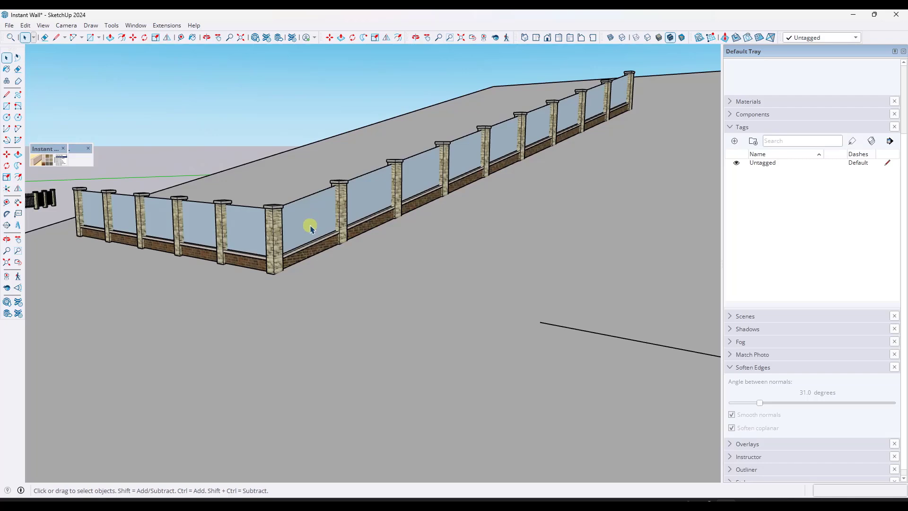
{"action": "scroll", "coordinate": [310, 223], "scroll_direction": "down", "scroll_amount": 4}
{"action": "scroll", "coordinate": [266, 229], "scroll_direction": "down", "scroll_amount": 4}
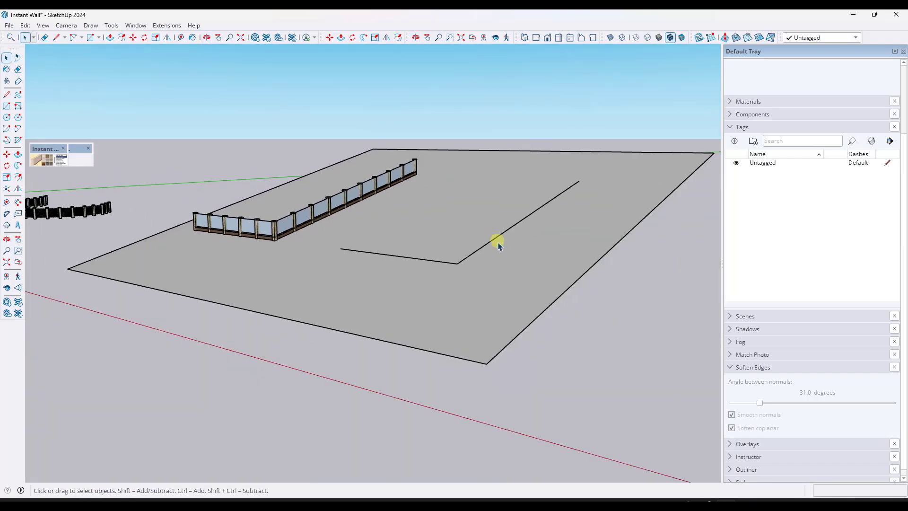
- Select the remaining L-shaped path on the tilted plane and show the Instant Wall style parameters for it
{"action": "left_click", "coordinate": [465, 253]}
{"action": "scroll", "coordinate": [509, 217], "scroll_direction": "up", "scroll_amount": 4}
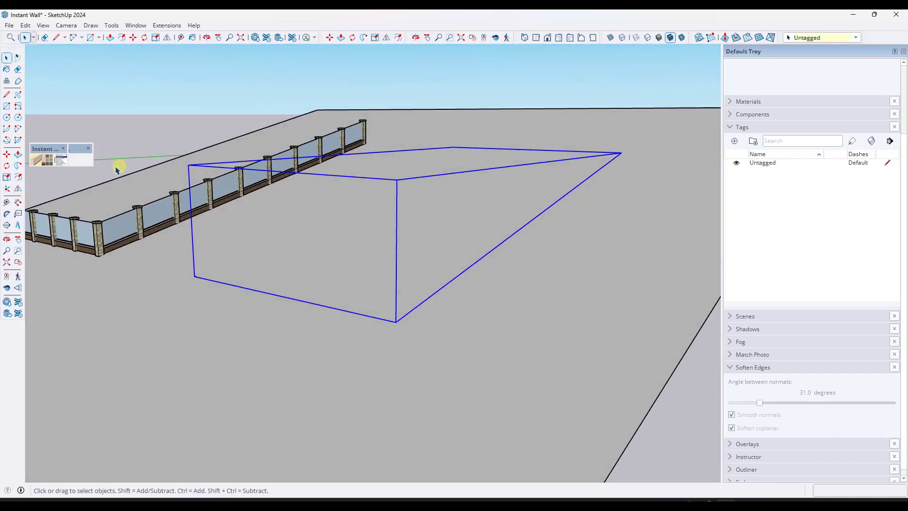
{"action": "left_click", "coordinate": [36, 161]}
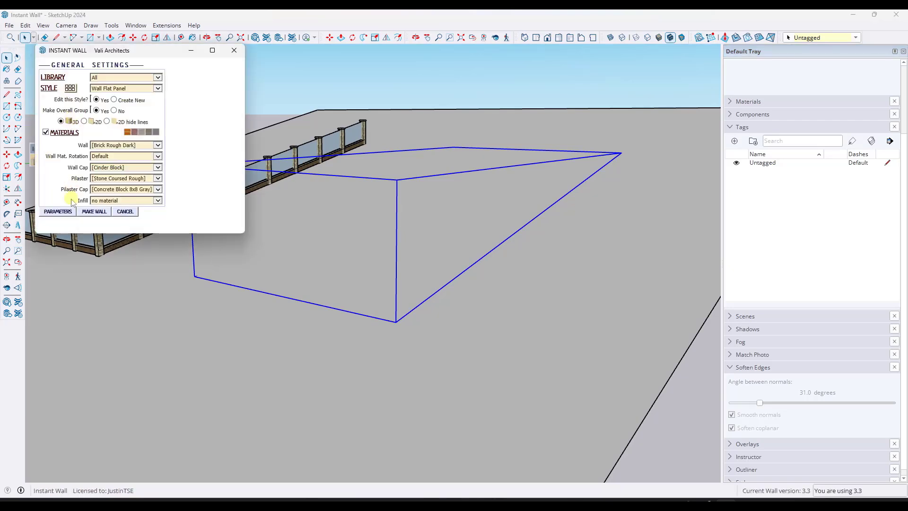
{"action": "left_click", "coordinate": [58, 211]}
{"action": "scroll", "coordinate": [121, 152], "scroll_direction": "down", "scroll_amount": 3}
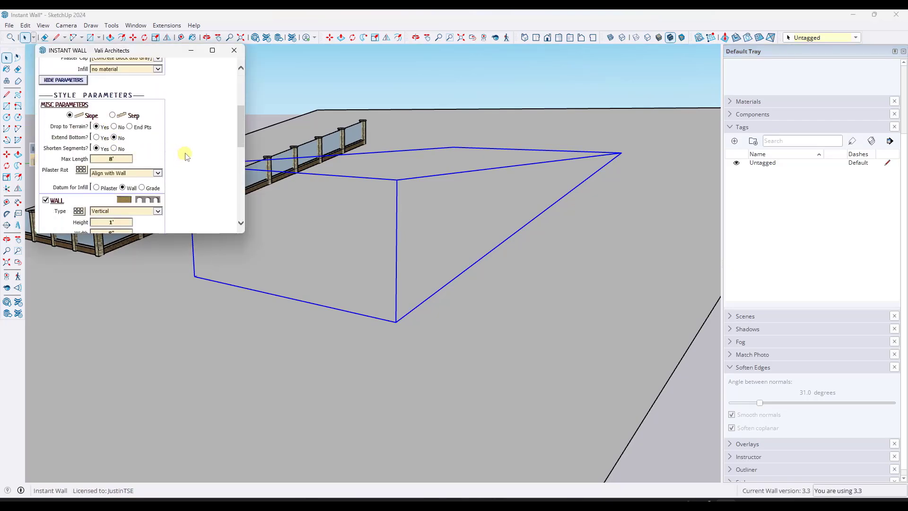
- Switch the Wall Flat Panel style from Slope to Step and generate the wall along the second L-shaped path
{"action": "left_click", "coordinate": [112, 116]}
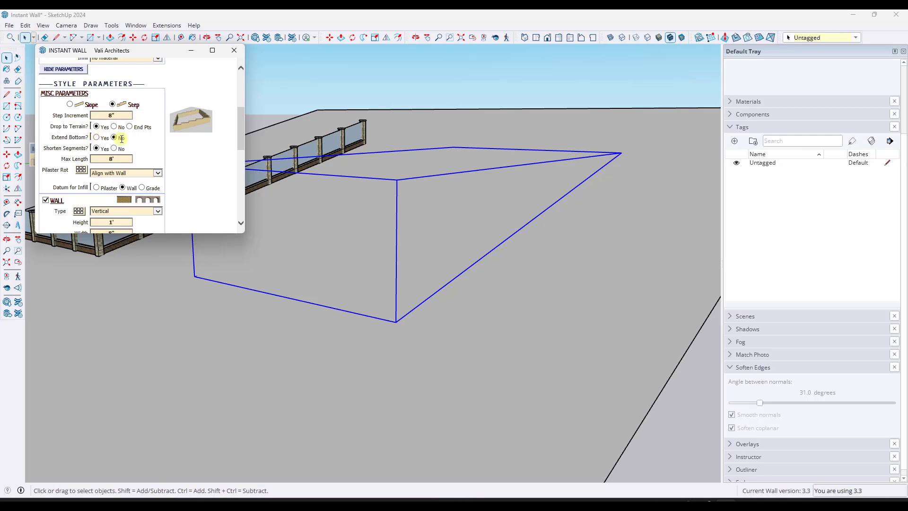
{"action": "scroll", "coordinate": [127, 156], "scroll_direction": "down", "scroll_amount": 10}
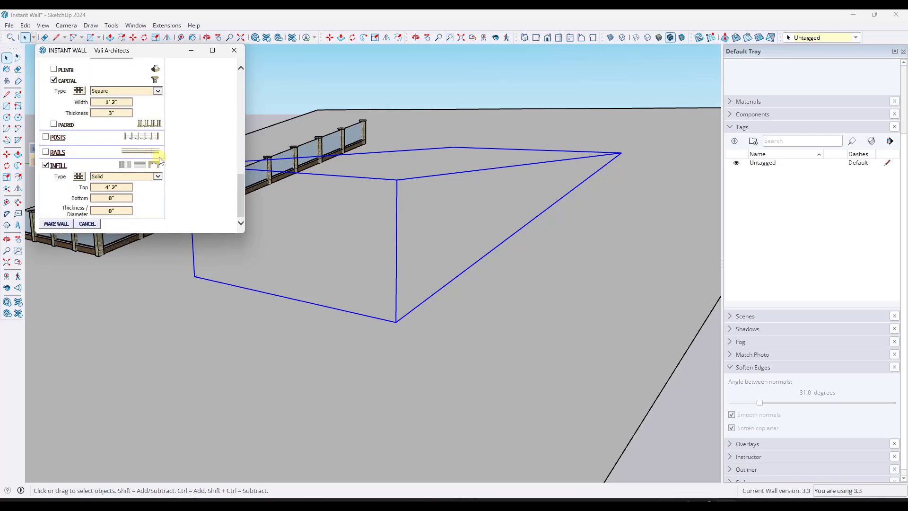
{"action": "left_click", "coordinate": [57, 224]}
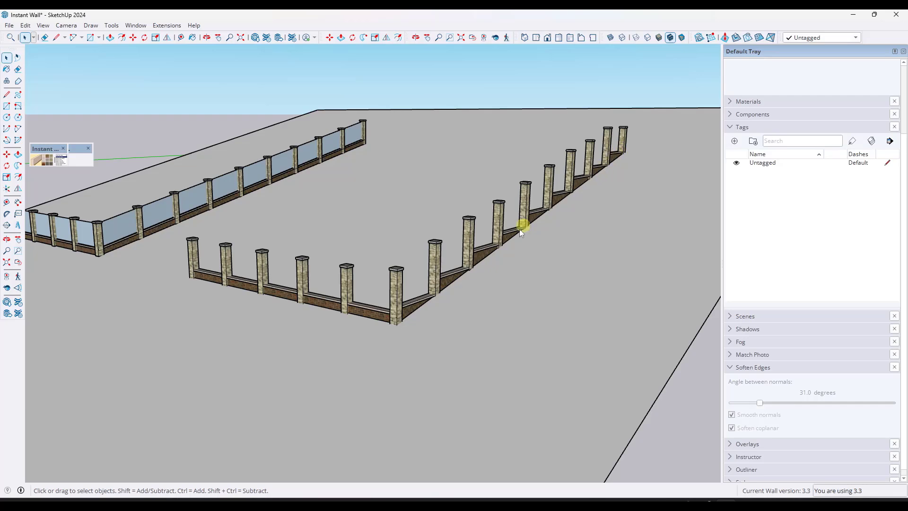
- Set the stepped wall's height to 48 and generate it again along the second L-shaped path
{"action": "scroll", "coordinate": [491, 244], "scroll_direction": "up", "scroll_amount": 2}
{"action": "key", "text": "l"}
{"action": "scroll", "coordinate": [404, 304], "scroll_direction": "up", "scroll_amount": 3}
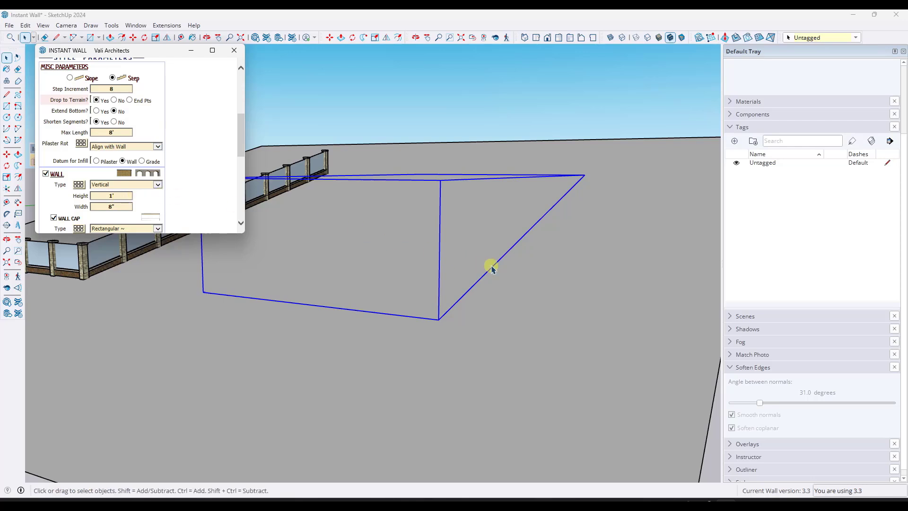
{"action": "left_click", "coordinate": [120, 194]}
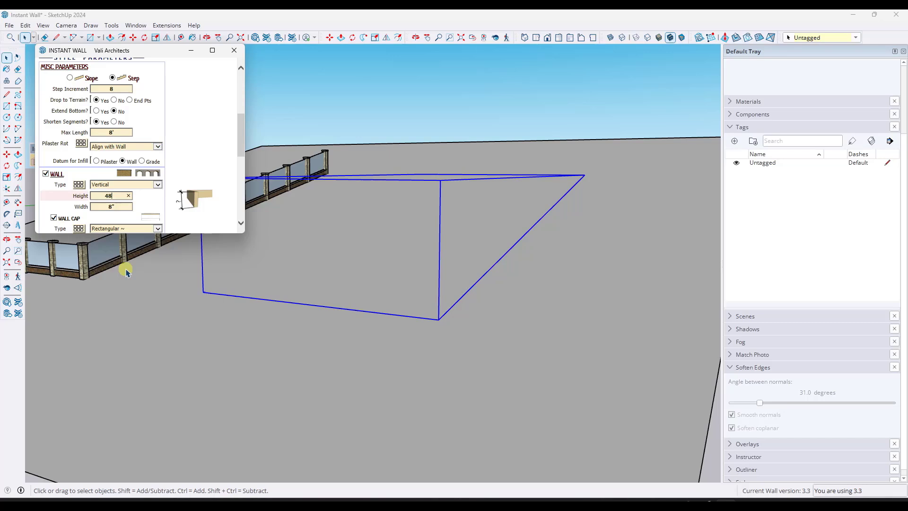
{"action": "scroll", "coordinate": [196, 105], "scroll_direction": "down", "scroll_amount": 8}
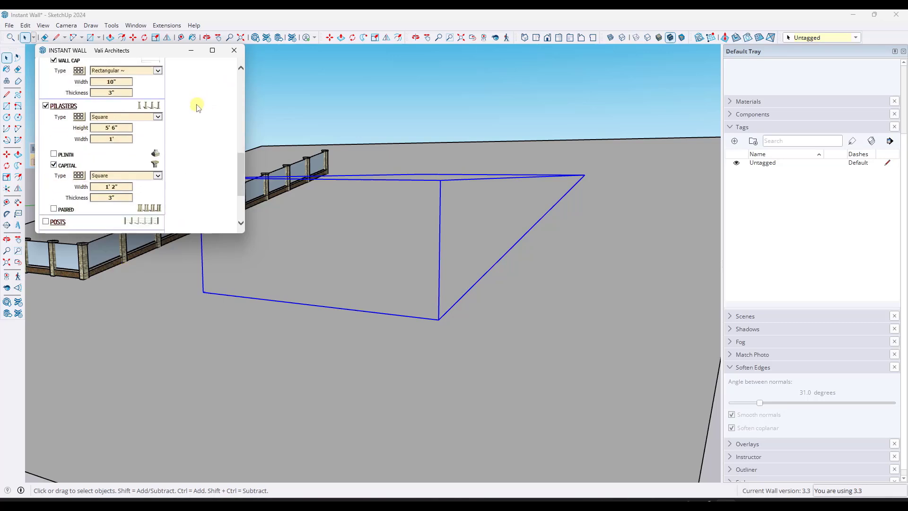
{"action": "left_click", "coordinate": [59, 224]}
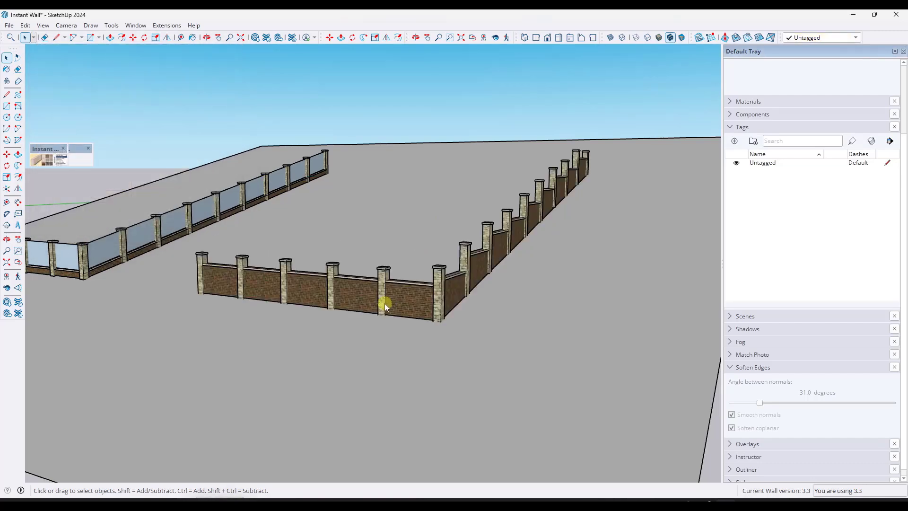
- Select the S-curved path above the hilly terrain and start Instant Wall for it
{"action": "middle_click_drag", "start_coordinate": [452, 305], "coordinate": [284, 265]}
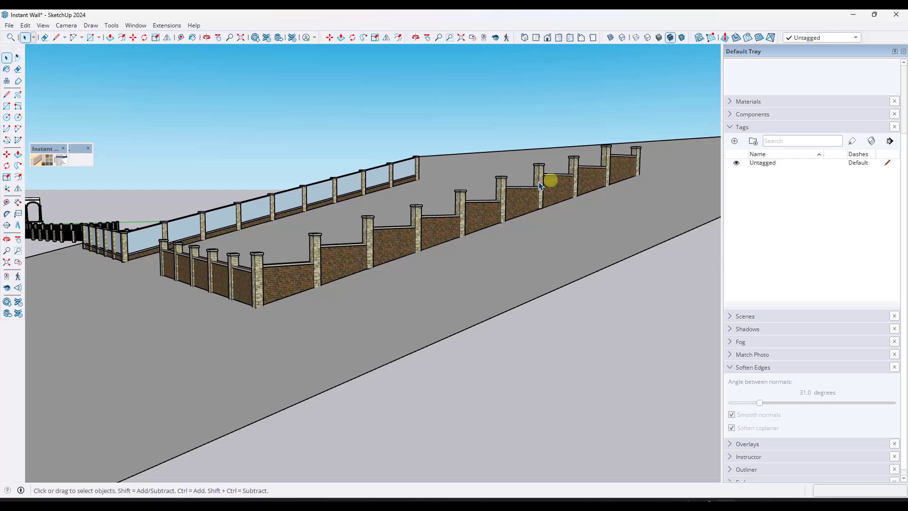
{"action": "middle_click_drag", "start_coordinate": [547, 178], "coordinate": [297, 285]}
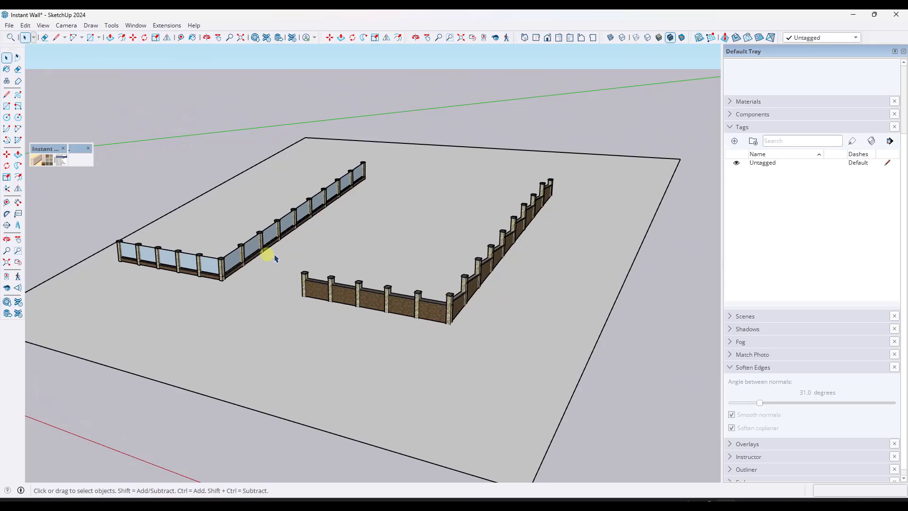
{"action": "scroll", "coordinate": [472, 306], "scroll_direction": "up", "scroll_amount": 2}
{"action": "scroll", "coordinate": [233, 237], "scroll_direction": "down", "scroll_amount": 5}
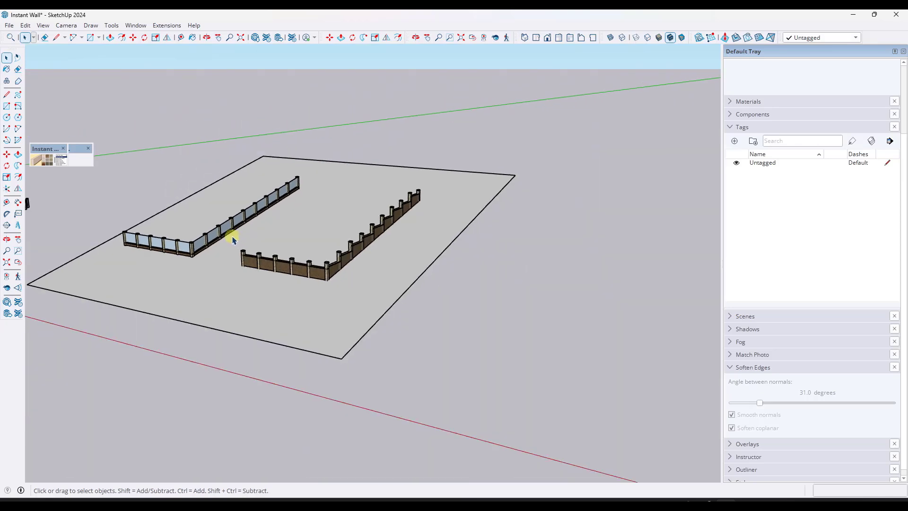
{"action": "scroll", "coordinate": [442, 279], "scroll_direction": "up", "scroll_amount": 3}
{"action": "middle_click_drag", "start_coordinate": [437, 277], "coordinate": [538, 278]}
{"action": "left_click", "coordinate": [412, 258]}
{"action": "scroll", "coordinate": [477, 260], "scroll_direction": "up", "scroll_amount": 4}
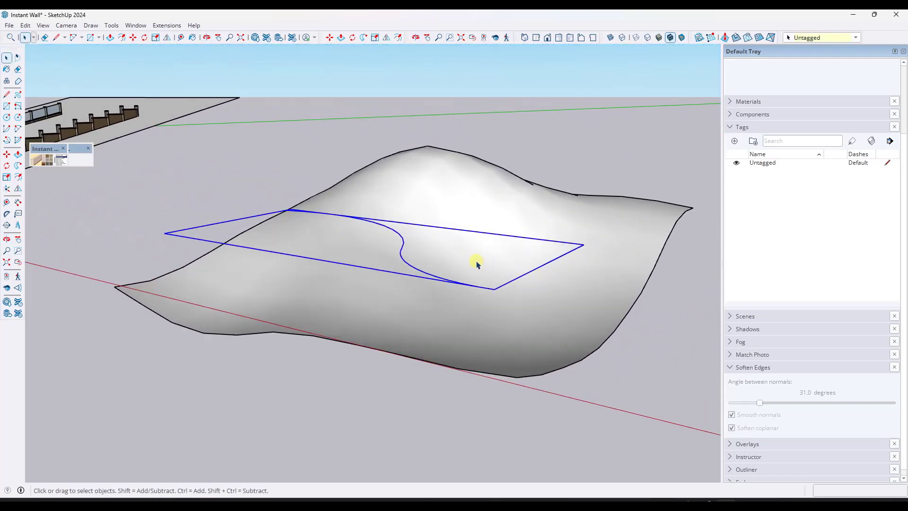
{"action": "left_click", "coordinate": [35, 159]}
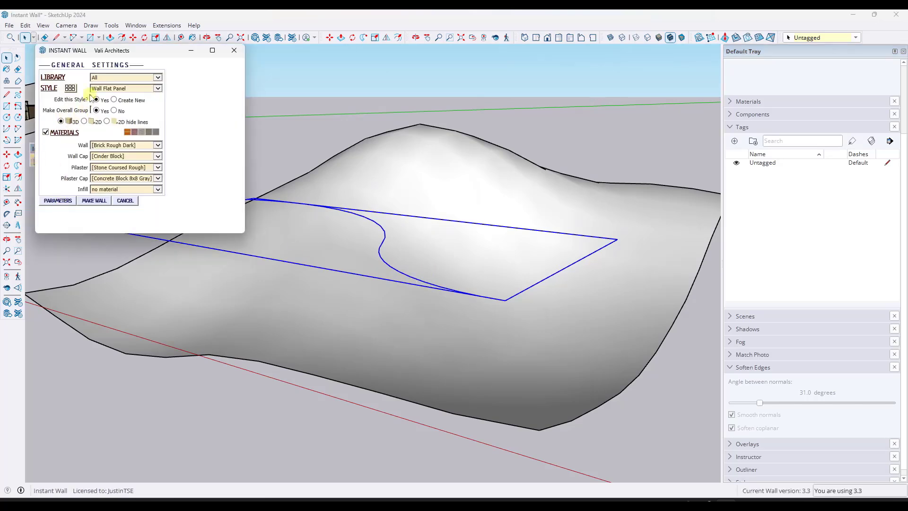
- Choose the Retaining Wall Sloped style from the style thumbnail library
{"action": "left_click", "coordinate": [70, 89]}
{"action": "scroll", "coordinate": [284, 227], "scroll_direction": "down", "scroll_amount": 5}
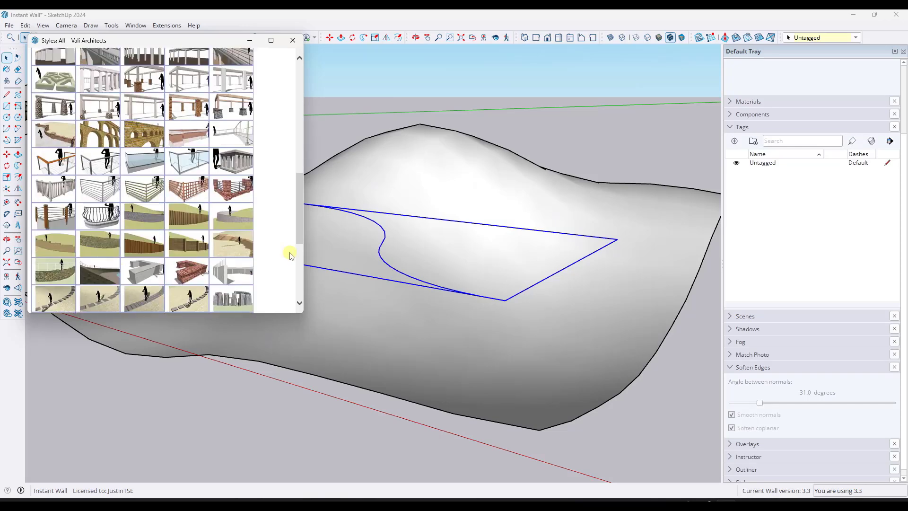
{"action": "scroll", "coordinate": [272, 190], "scroll_direction": "down", "scroll_amount": 3}
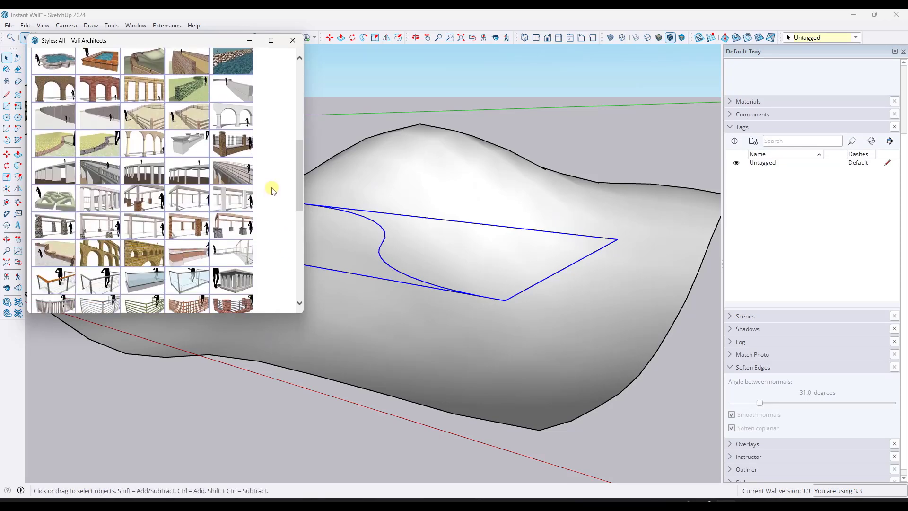
{"action": "scroll", "coordinate": [273, 190], "scroll_direction": "down", "scroll_amount": 7}
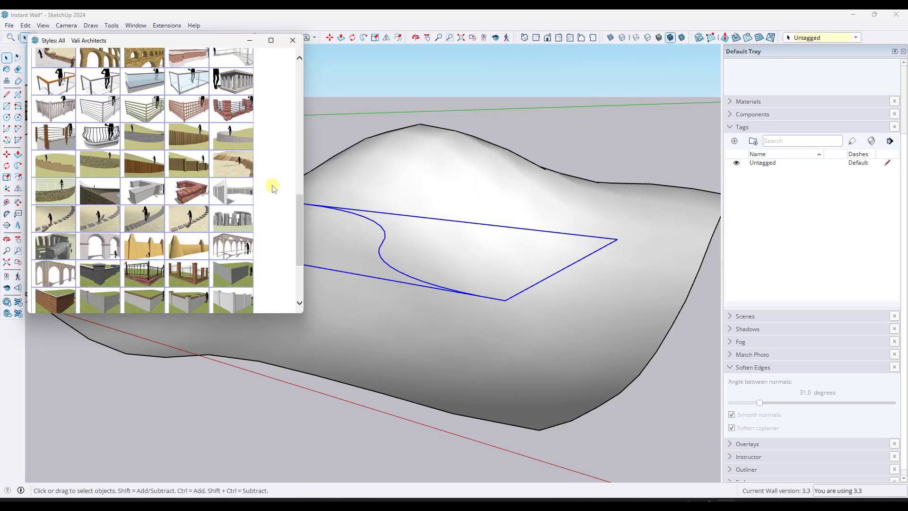
{"action": "mouse_move", "coordinate": [240, 138]}
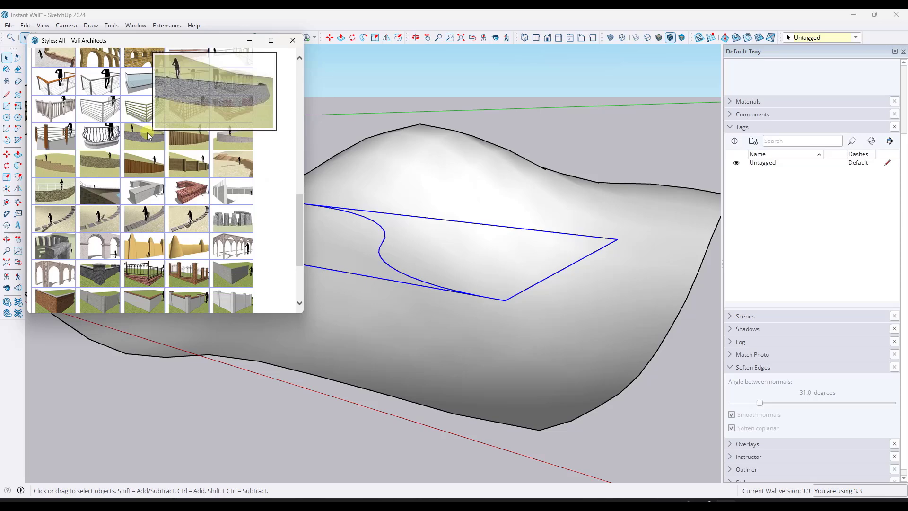
{"action": "left_click", "coordinate": [241, 139]}
- Set Drop to Terrain to Yes and the wall height to 8' in the Retaining Wall Sloped parameters
{"action": "scroll", "coordinate": [429, 284], "scroll_direction": "up", "scroll_amount": 2}
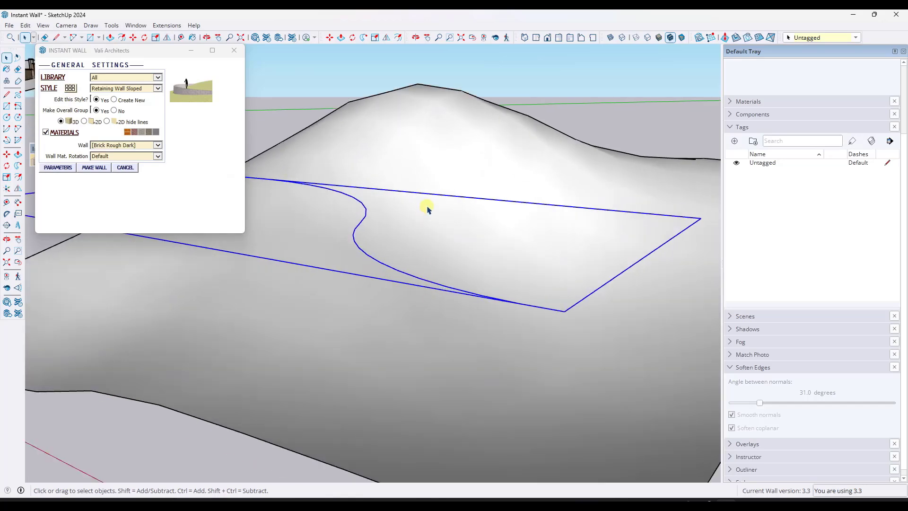
{"action": "scroll", "coordinate": [421, 204], "scroll_direction": "down", "scroll_amount": 4}
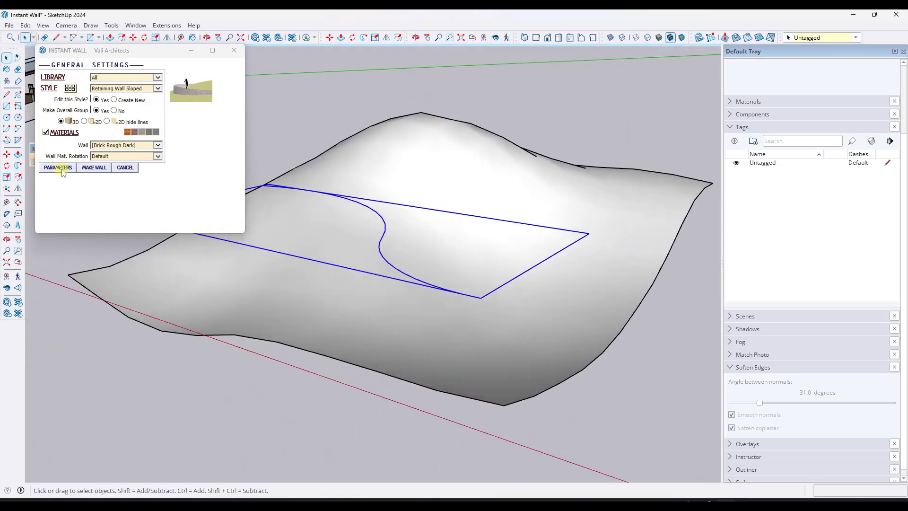
{"action": "left_click", "coordinate": [59, 168]}
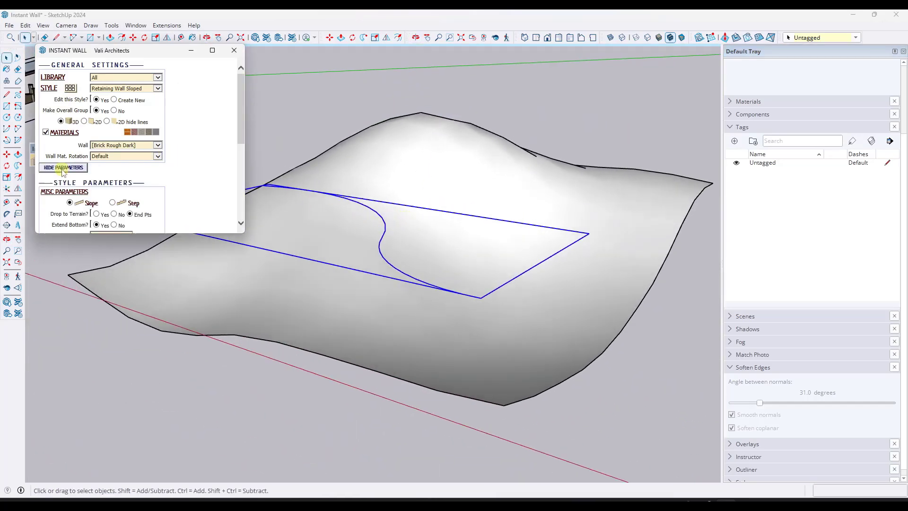
{"action": "scroll", "coordinate": [209, 164], "scroll_direction": "down", "scroll_amount": 3}
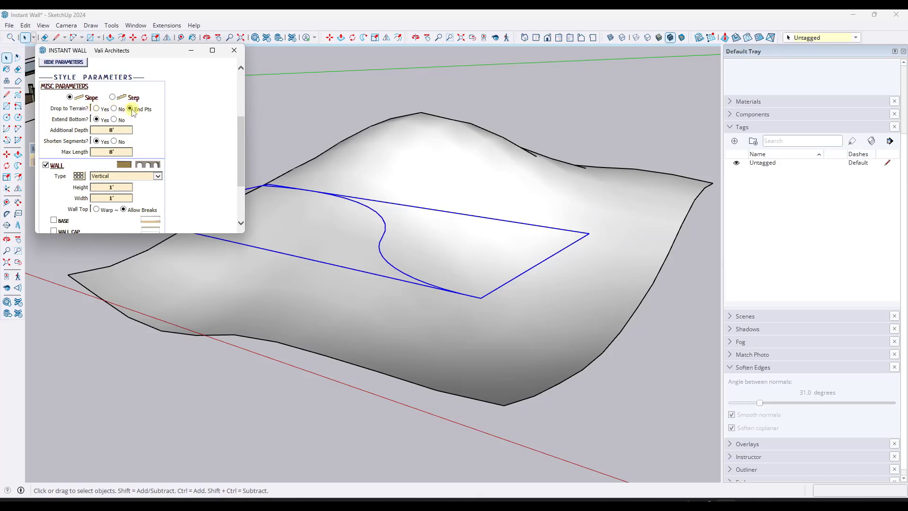
{"action": "left_click", "coordinate": [97, 108]}
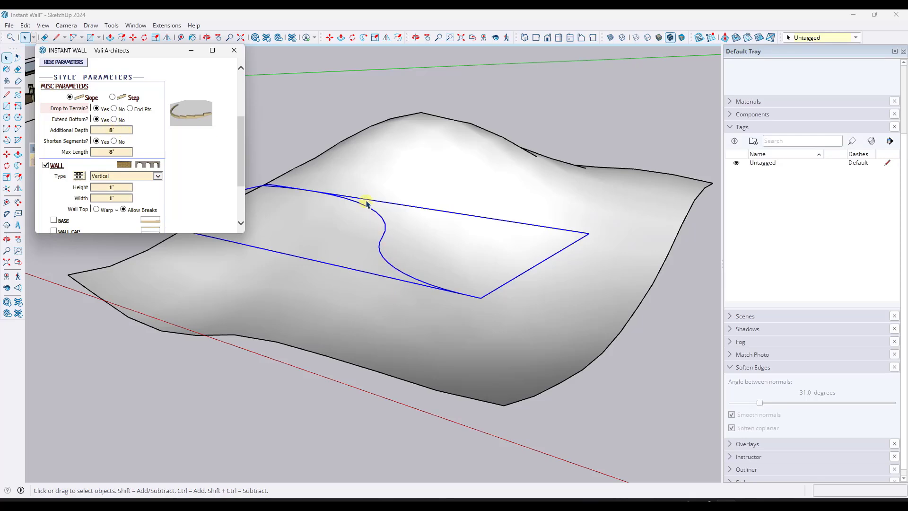
{"action": "left_click", "coordinate": [113, 187]}
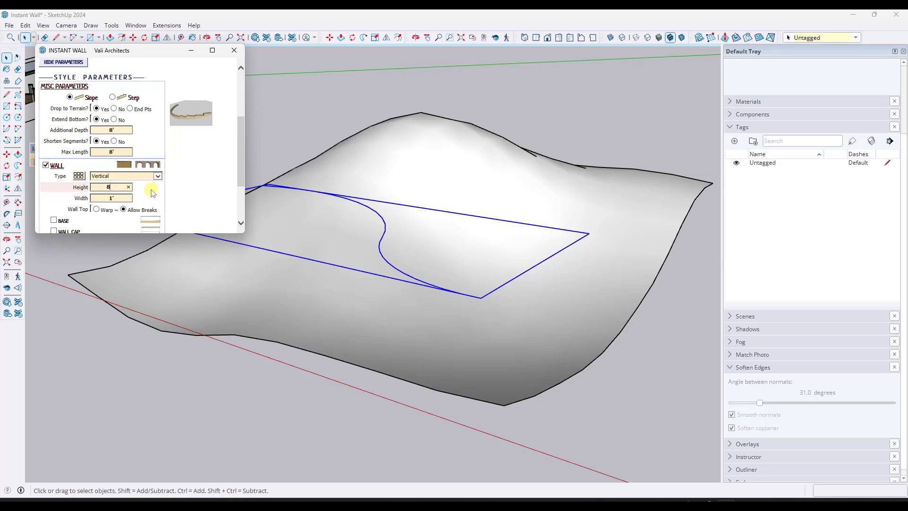
{"action": "type", "text": "8'"}
{"action": "left_click", "coordinate": [205, 193]}
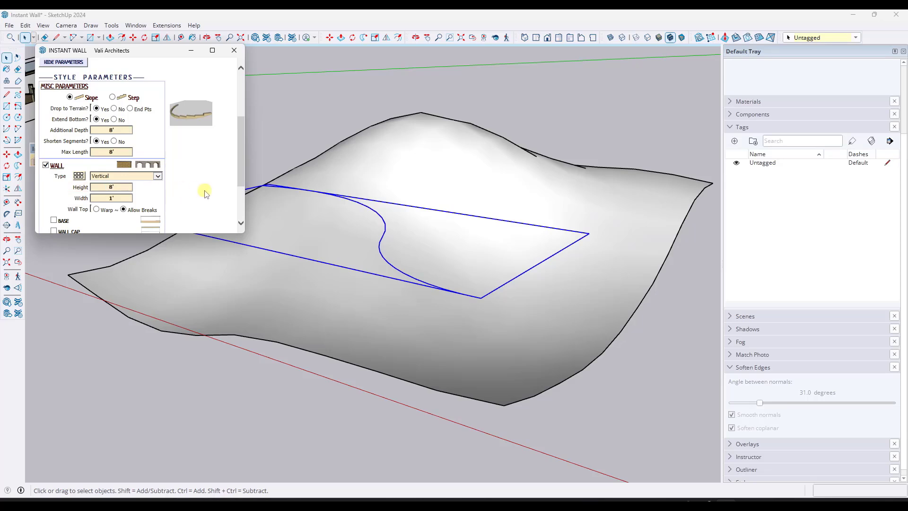
- Generate the retaining wall along the S-curved path and inspect how it meets the terrain
{"action": "scroll", "coordinate": [198, 174], "scroll_direction": "down", "scroll_amount": 1}
{"action": "scroll", "coordinate": [184, 147], "scroll_direction": "up", "scroll_amount": 1}
{"action": "scroll", "coordinate": [189, 164], "scroll_direction": "down", "scroll_amount": 3}
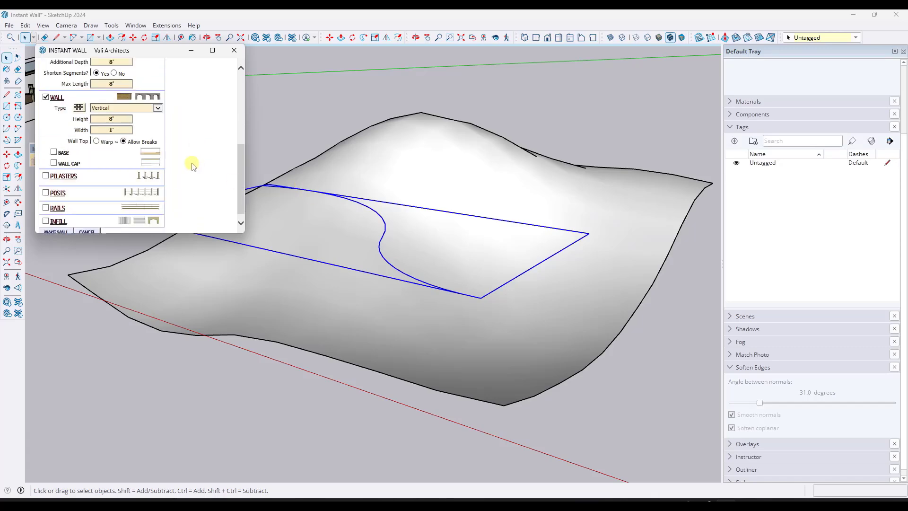
{"action": "left_click", "coordinate": [55, 223]}
{"action": "middle_click_drag", "start_coordinate": [383, 256], "coordinate": [470, 199]}
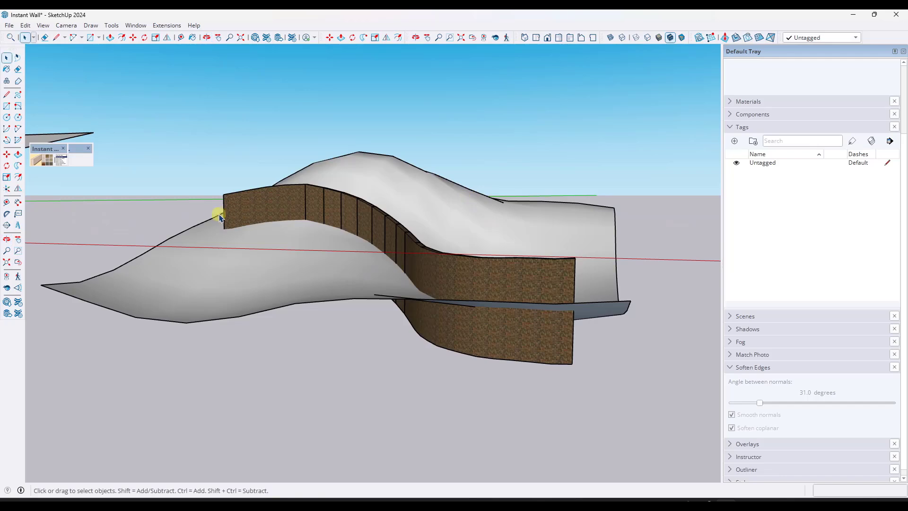
{"action": "scroll", "coordinate": [304, 199], "scroll_direction": "up", "scroll_amount": 3}
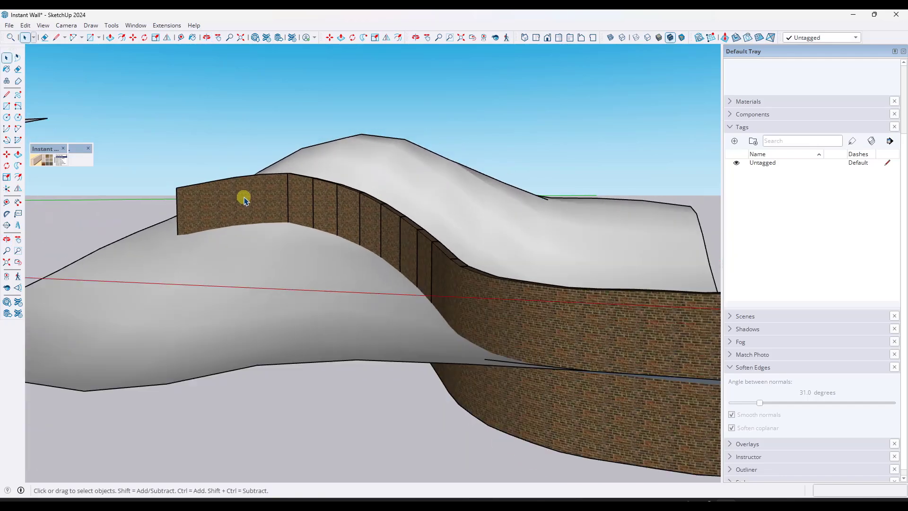
{"action": "middle_click_drag", "start_coordinate": [223, 209], "coordinate": [251, 257]}
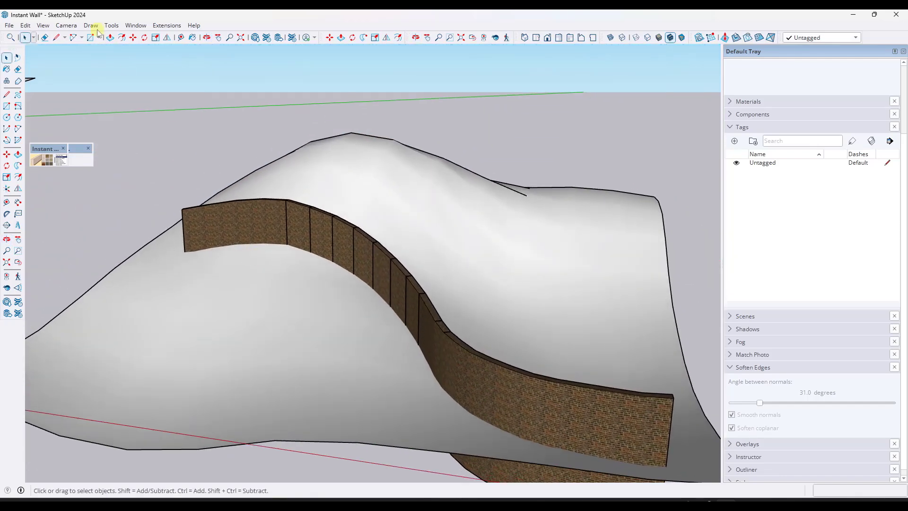
- Turn on hidden geometry and examine how the retaining wall's segments follow the terrain mesh
{"action": "left_click", "coordinate": [66, 25]}
{"action": "left_click", "coordinate": [57, 61]}
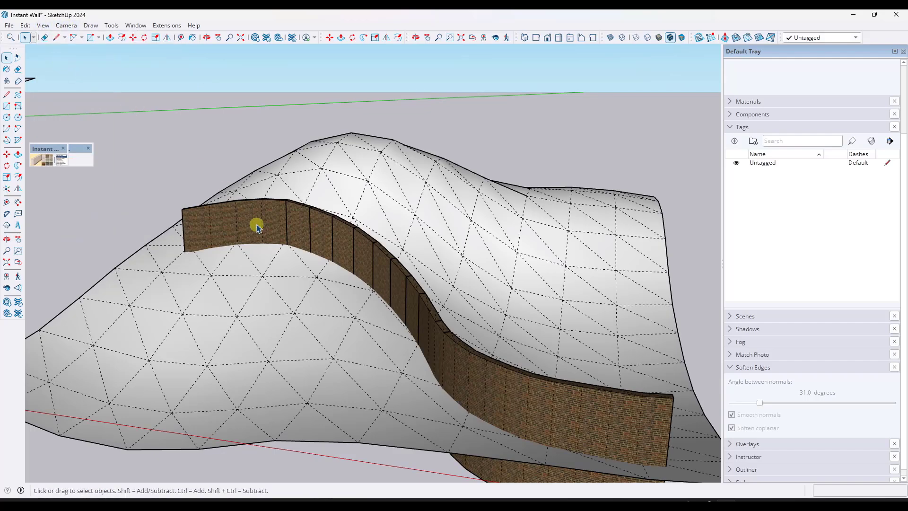
{"action": "scroll", "coordinate": [259, 229], "scroll_direction": "up", "scroll_amount": 2}
{"action": "middle_click_drag", "start_coordinate": [205, 207], "coordinate": [324, 238]}
{"action": "scroll", "coordinate": [284, 236], "scroll_direction": "up", "scroll_amount": 4}
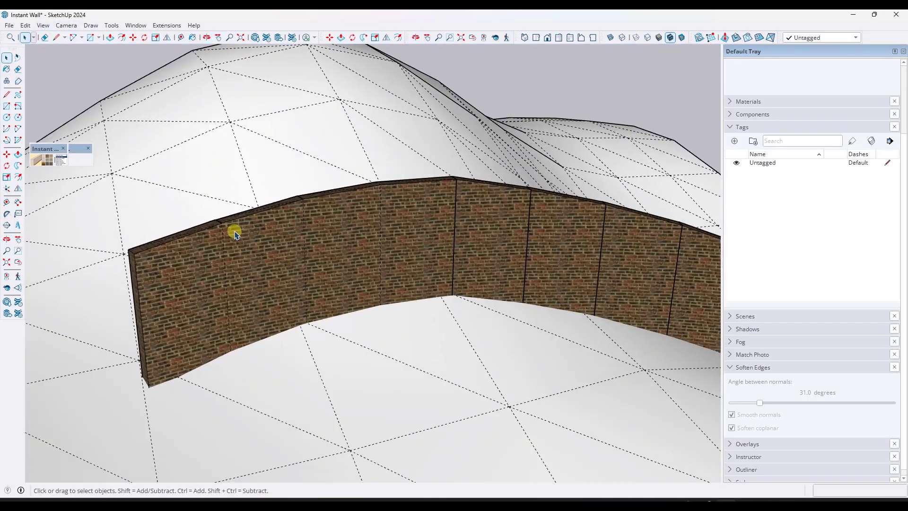
{"action": "scroll", "coordinate": [325, 188], "scroll_direction": "down", "scroll_amount": 1}
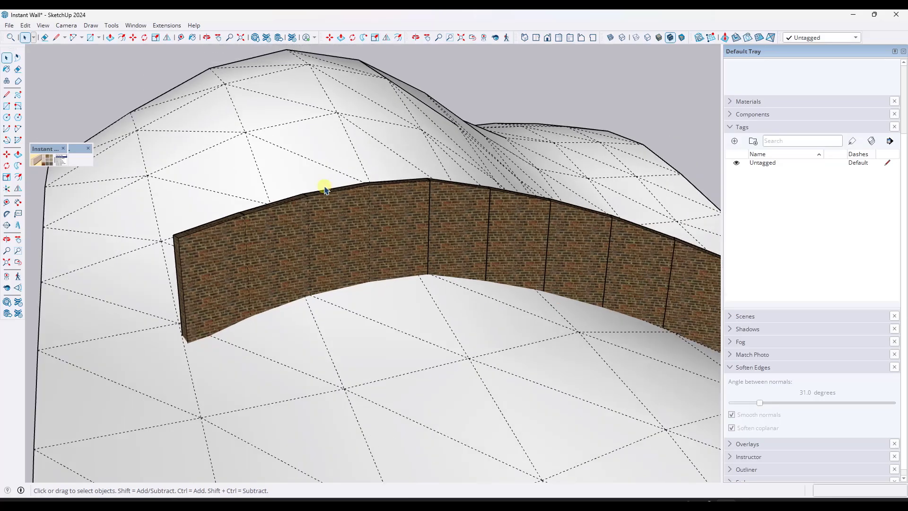
{"action": "scroll", "coordinate": [324, 188], "scroll_direction": "down", "scroll_amount": 2}
{"action": "middle_click_drag", "start_coordinate": [304, 186], "coordinate": [137, 280]}
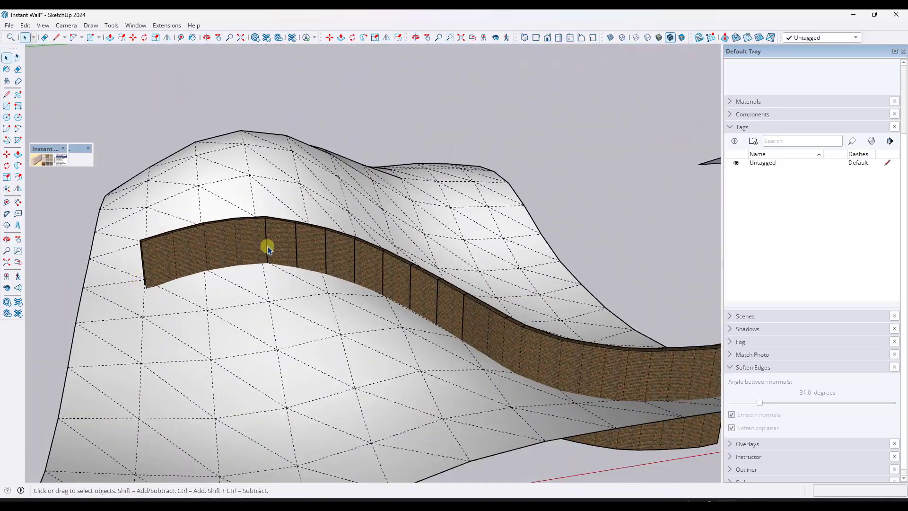
{"action": "scroll", "coordinate": [387, 304], "scroll_direction": "down", "scroll_amount": 4}
{"action": "scroll", "coordinate": [345, 308], "scroll_direction": "up", "scroll_amount": 2}
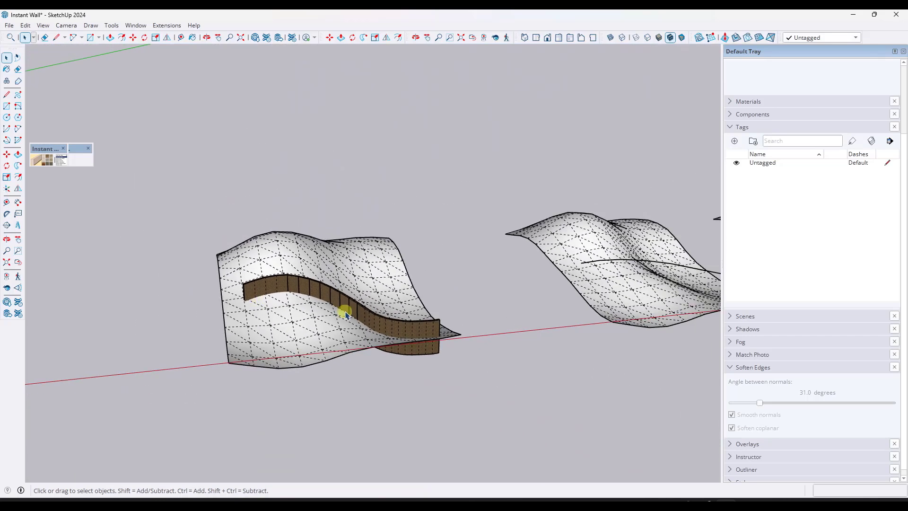
{"action": "middle_click_drag", "start_coordinate": [366, 316], "coordinate": [200, 266]}
{"action": "scroll", "coordinate": [204, 263], "scroll_direction": "down", "scroll_amount": 4}
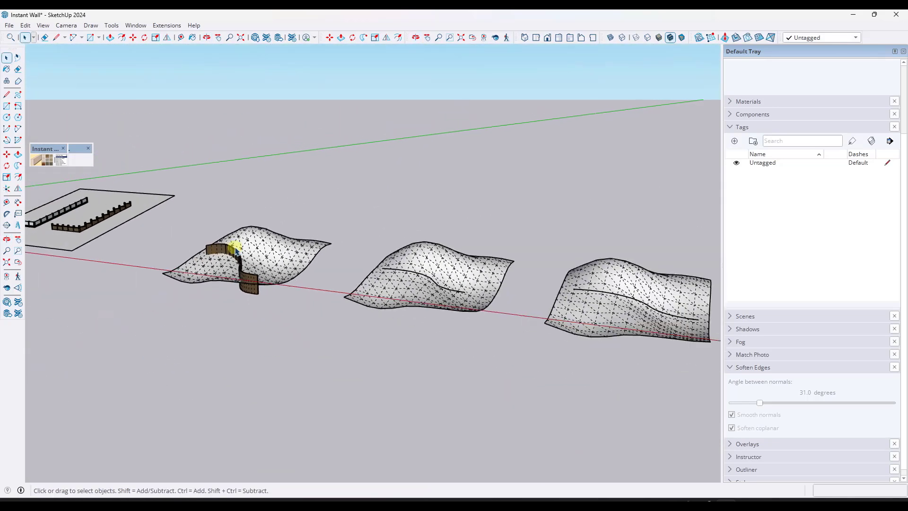
- Select the S-curved path group above the next hilly terrain and turn hidden geometry back off
{"action": "scroll", "coordinate": [406, 286], "scroll_direction": "up", "scroll_amount": 3}
{"action": "scroll", "coordinate": [375, 292], "scroll_direction": "up", "scroll_amount": 1}
{"action": "left_click", "coordinate": [377, 274]}
{"action": "middle_click_drag", "start_coordinate": [377, 274], "coordinate": [341, 259]}
{"action": "scroll", "coordinate": [385, 290], "scroll_direction": "up", "scroll_amount": 3}
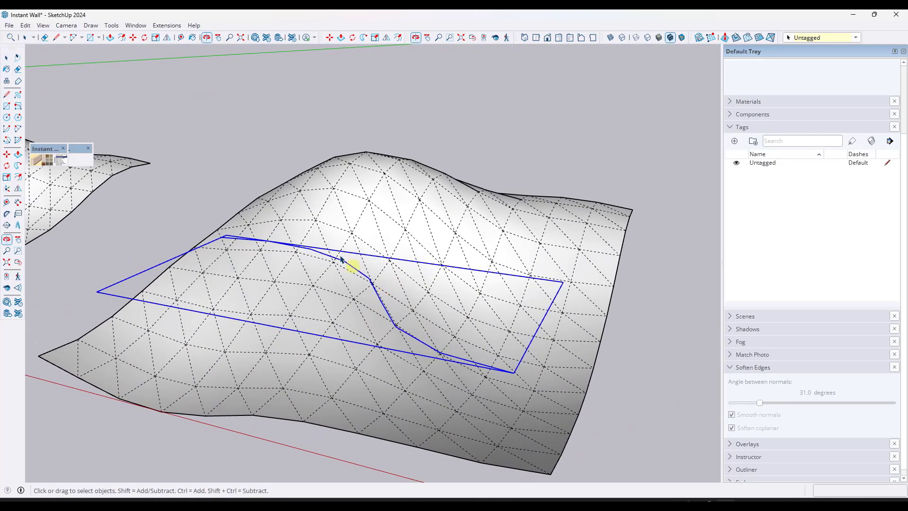
{"action": "left_click", "coordinate": [43, 25]}
{"action": "left_click", "coordinate": [65, 70]}
- Generate a Retaining Wall Sloped wall along the selected path and inspect its underside beneath the terrain
{"action": "scroll", "coordinate": [379, 297], "scroll_direction": "down", "scroll_amount": 6}
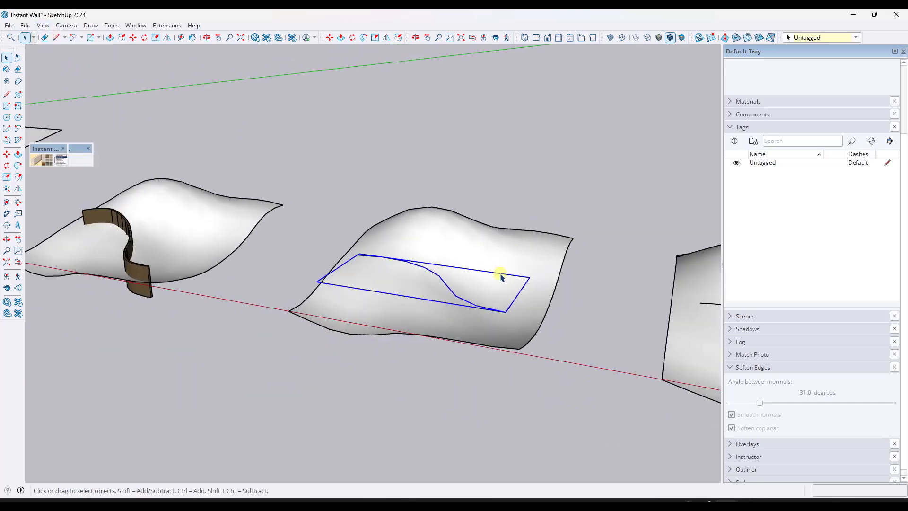
{"action": "scroll", "coordinate": [490, 273], "scroll_direction": "up", "scroll_amount": 5}
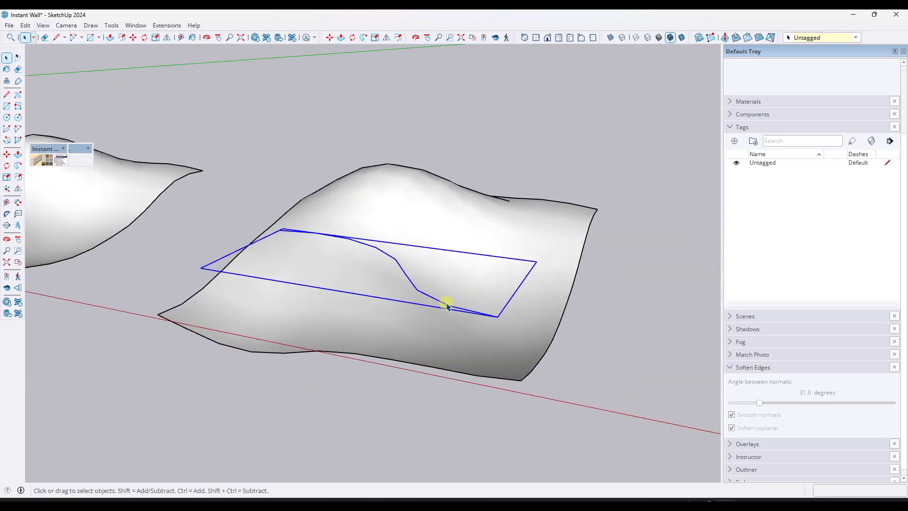
{"action": "middle_click_drag", "start_coordinate": [448, 282], "coordinate": [437, 262]}
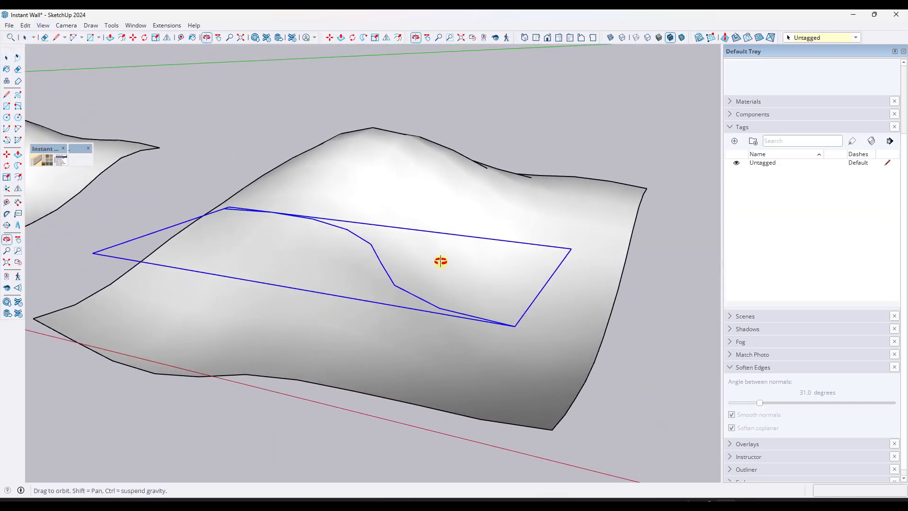
{"action": "left_click", "coordinate": [36, 161]}
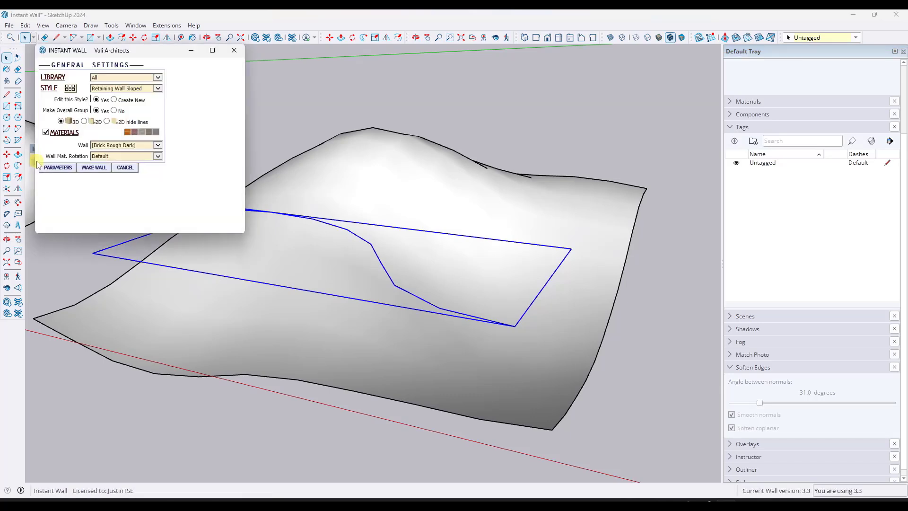
{"action": "left_click", "coordinate": [93, 168]}
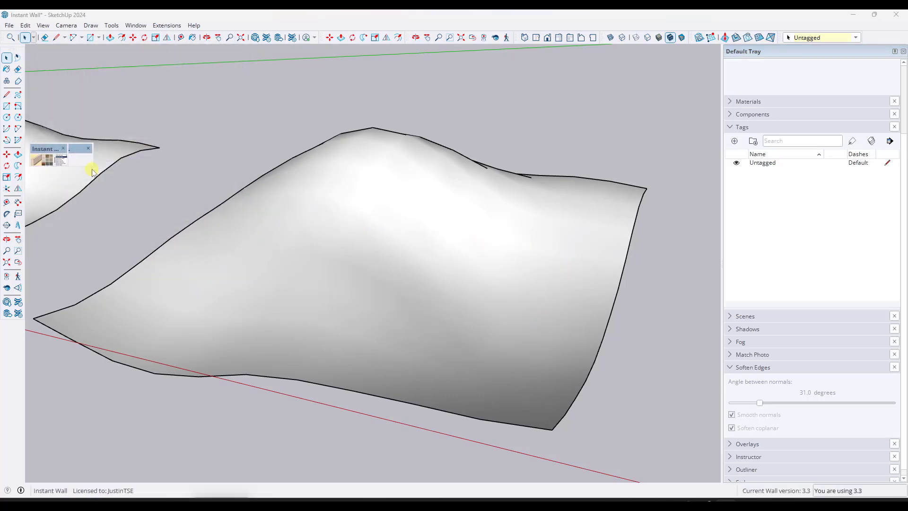
{"action": "scroll", "coordinate": [269, 224], "scroll_direction": "down", "scroll_amount": 10}
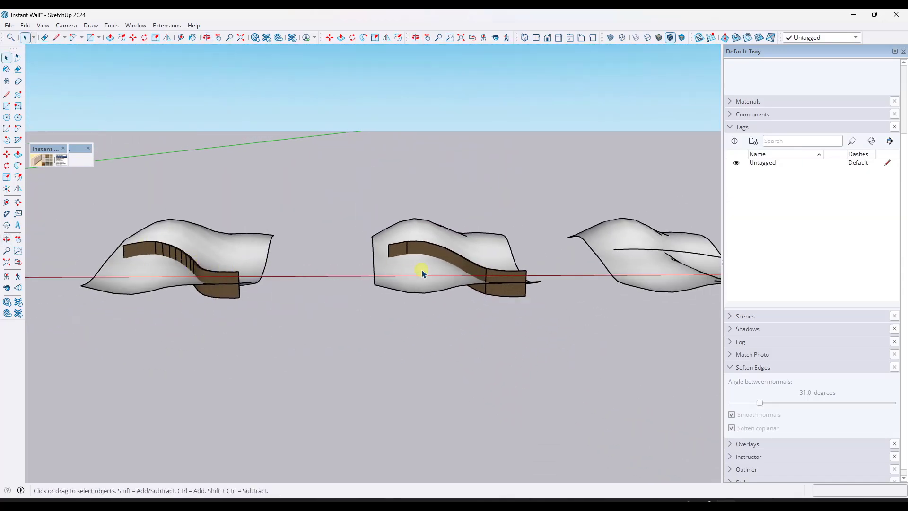
{"action": "scroll", "coordinate": [491, 260], "scroll_direction": "up", "scroll_amount": 5}
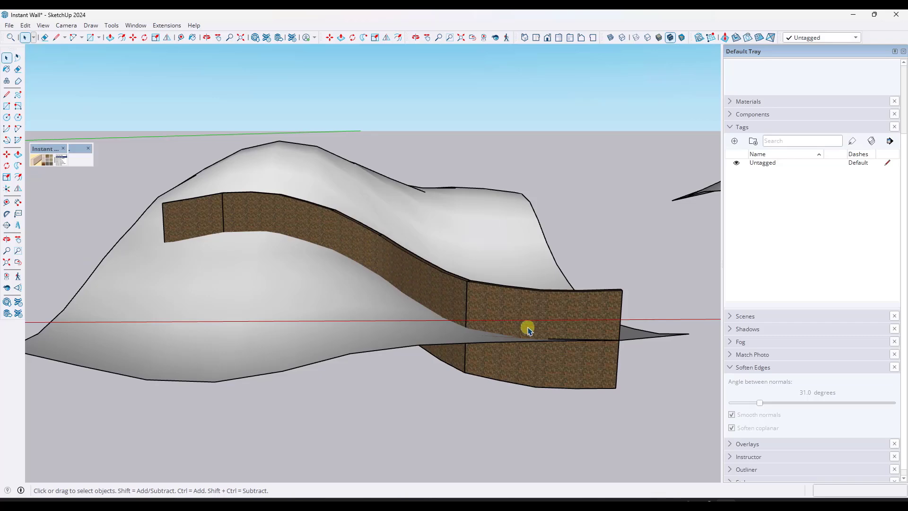
{"action": "middle_click_drag", "start_coordinate": [526, 324], "coordinate": [401, 235]}
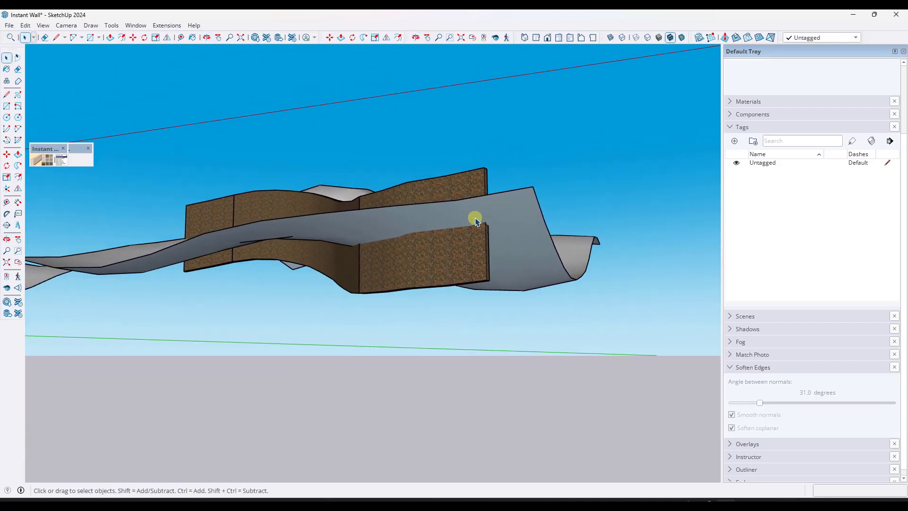
- Review the Extend Bottom and Additional Depth options in the Retaining Wall Sloped parameters and close the dialog without making a wall
{"action": "left_click", "coordinate": [41, 160]}
{"action": "left_click", "coordinate": [55, 168]}
{"action": "scroll", "coordinate": [202, 156], "scroll_direction": "down", "scroll_amount": 3}
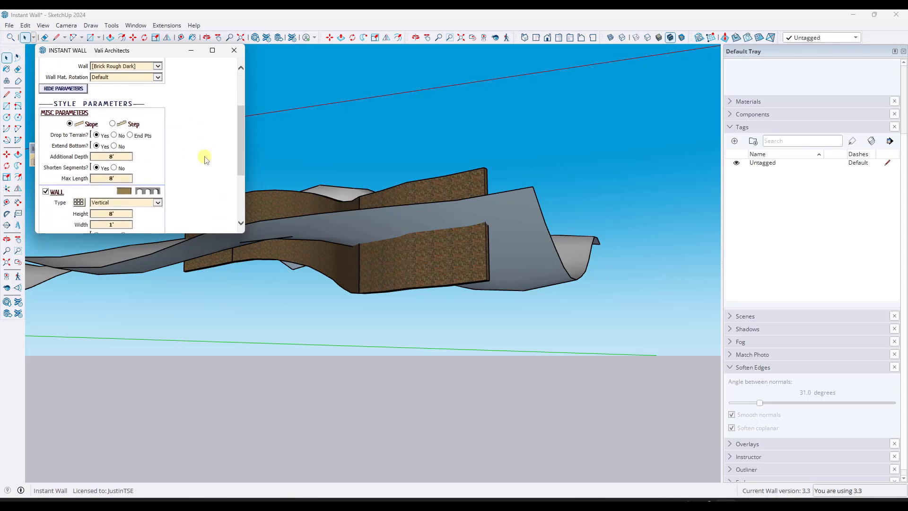
{"action": "left_click", "coordinate": [97, 146]}
{"action": "scroll", "coordinate": [201, 119], "scroll_direction": "up", "scroll_amount": 3}
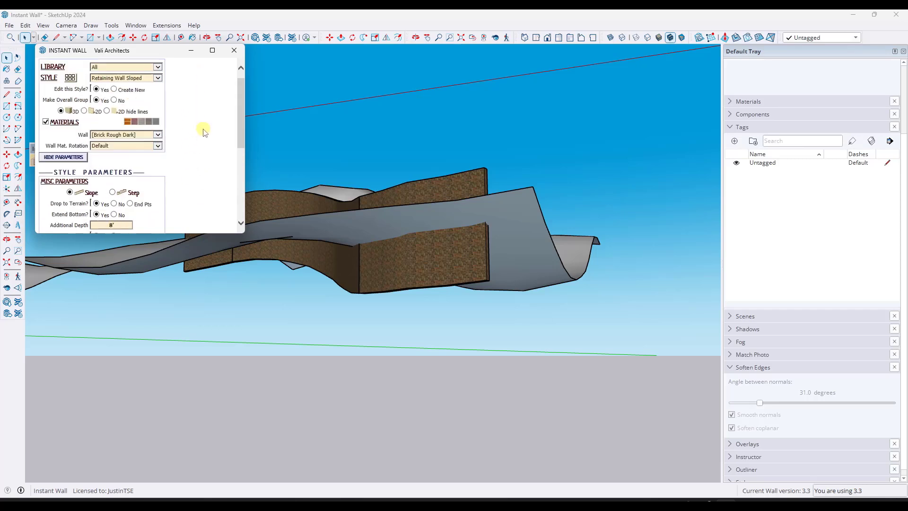
{"action": "left_click", "coordinate": [231, 53]}
- Select the S-curved path above the first terrain still without a wall and start Instant Wall for it
{"action": "middle_click_drag", "start_coordinate": [305, 151], "coordinate": [286, 258]}
{"action": "scroll", "coordinate": [192, 193], "scroll_direction": "down", "scroll_amount": 8}
{"action": "scroll", "coordinate": [421, 192], "scroll_direction": "up", "scroll_amount": 5}
{"action": "middle_click_drag", "start_coordinate": [421, 192], "coordinate": [355, 243]}
{"action": "scroll", "coordinate": [329, 215], "scroll_direction": "down", "scroll_amount": 5}
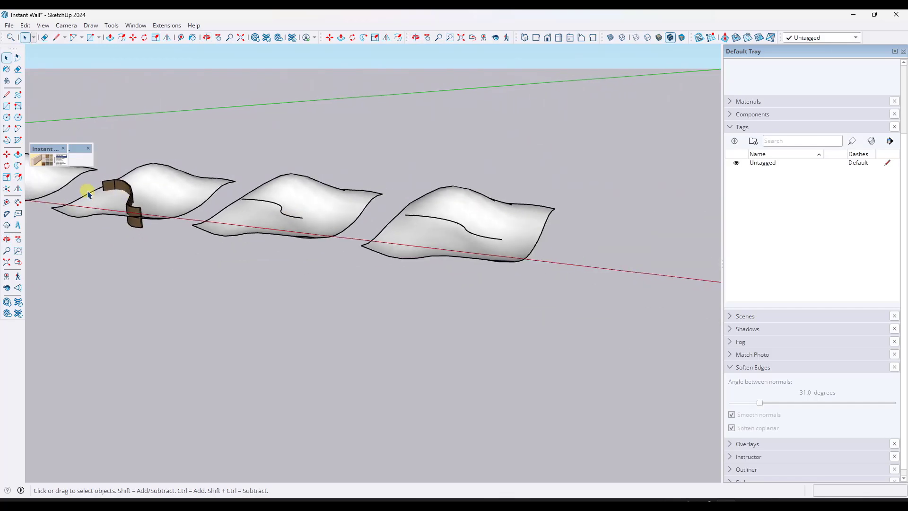
{"action": "scroll", "coordinate": [107, 187], "scroll_direction": "up", "scroll_amount": 3}
{"action": "middle_click_drag", "start_coordinate": [66, 206], "coordinate": [83, 198]}
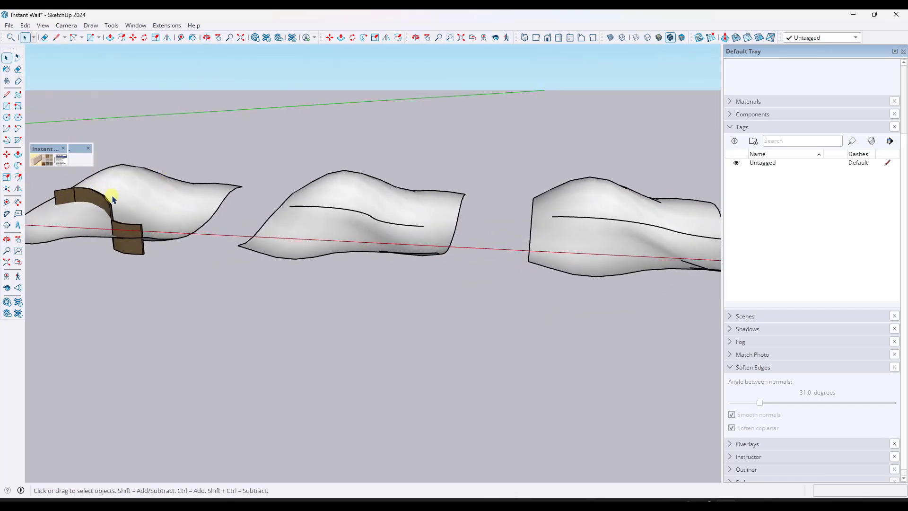
{"action": "middle_click_drag", "start_coordinate": [355, 208], "coordinate": [300, 198]}
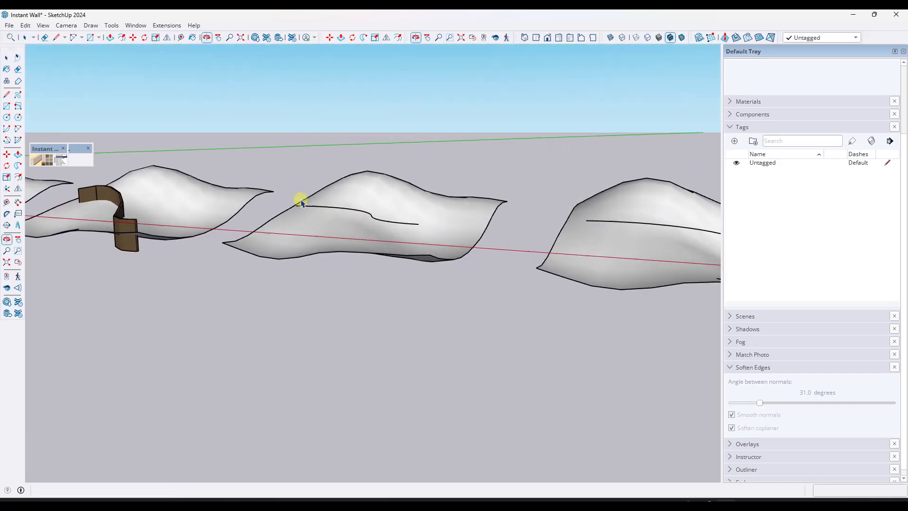
{"action": "scroll", "coordinate": [426, 227], "scroll_direction": "up", "scroll_amount": 4}
{"action": "middle_click_drag", "start_coordinate": [425, 227], "coordinate": [396, 225]}
{"action": "scroll", "coordinate": [404, 227], "scroll_direction": "up", "scroll_amount": 2}
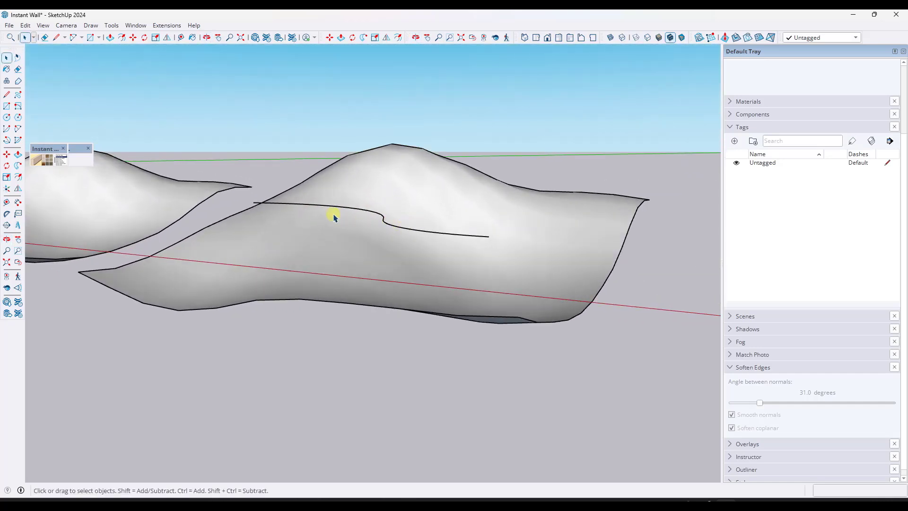
{"action": "middle_click_drag", "start_coordinate": [333, 218], "coordinate": [354, 209]}
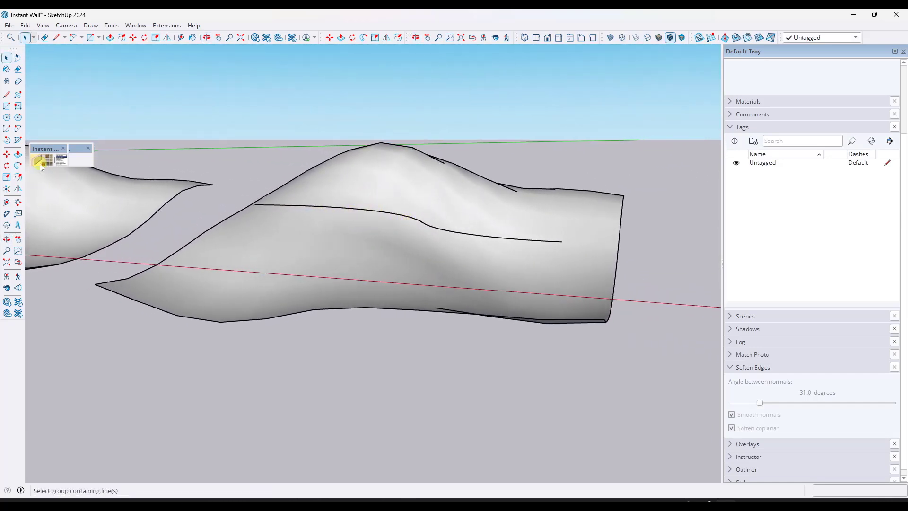
{"action": "left_click", "coordinate": [334, 205]}
{"action": "left_click", "coordinate": [40, 162]}
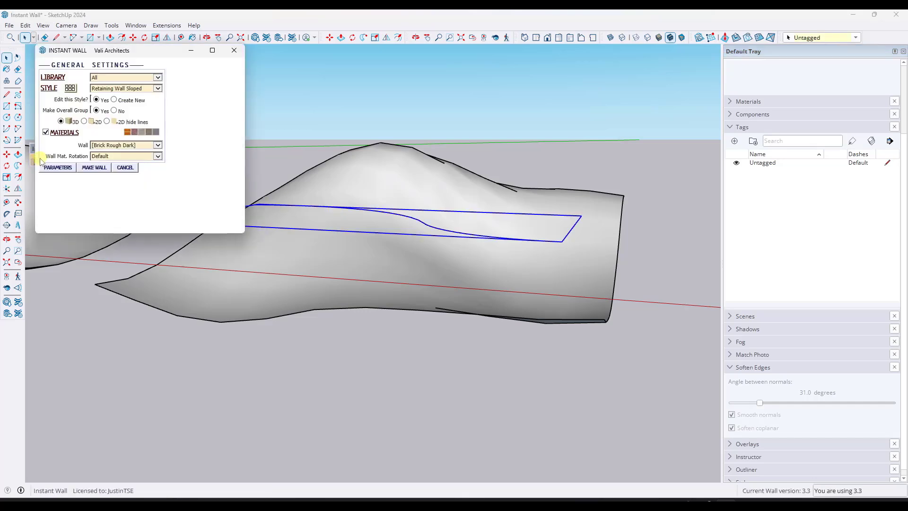
- Set Drop to Terrain to No in the Retaining Wall Sloped style parameters
{"action": "left_click", "coordinate": [54, 167]}
{"action": "scroll", "coordinate": [199, 149], "scroll_direction": "down", "scroll_amount": 4}
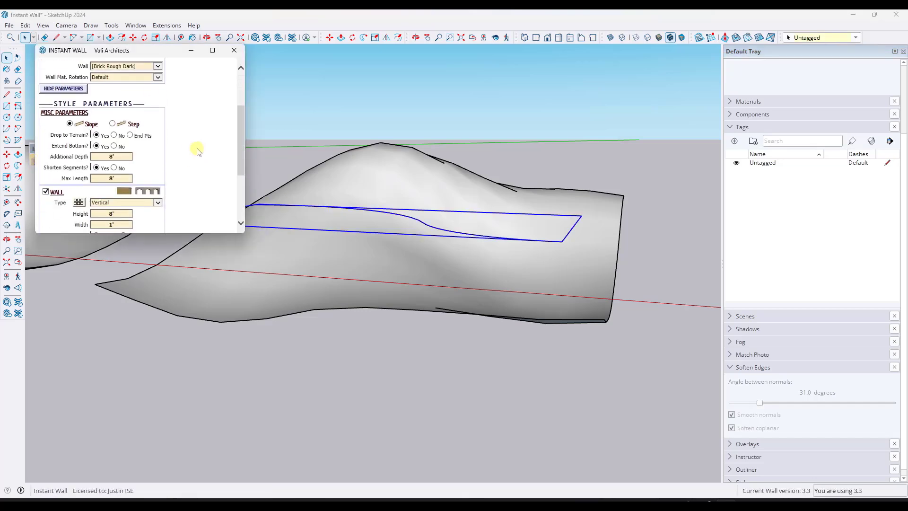
{"action": "left_click", "coordinate": [114, 135]}
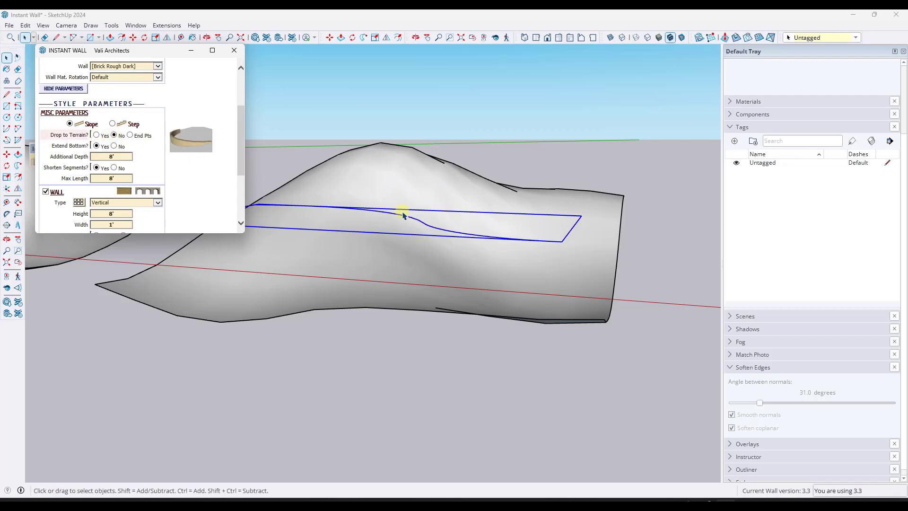
- Check the path's height against the hill, then generate the retaining wall along it with an additional depth of 8' and inspect it
{"action": "middle_click_drag", "start_coordinate": [401, 209], "coordinate": [283, 203]}
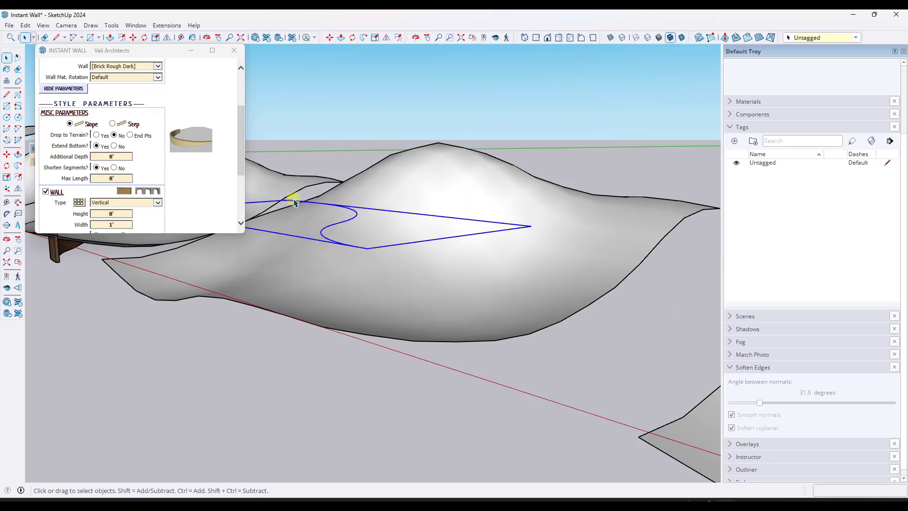
{"action": "middle_click_drag", "start_coordinate": [294, 203], "coordinate": [391, 193]}
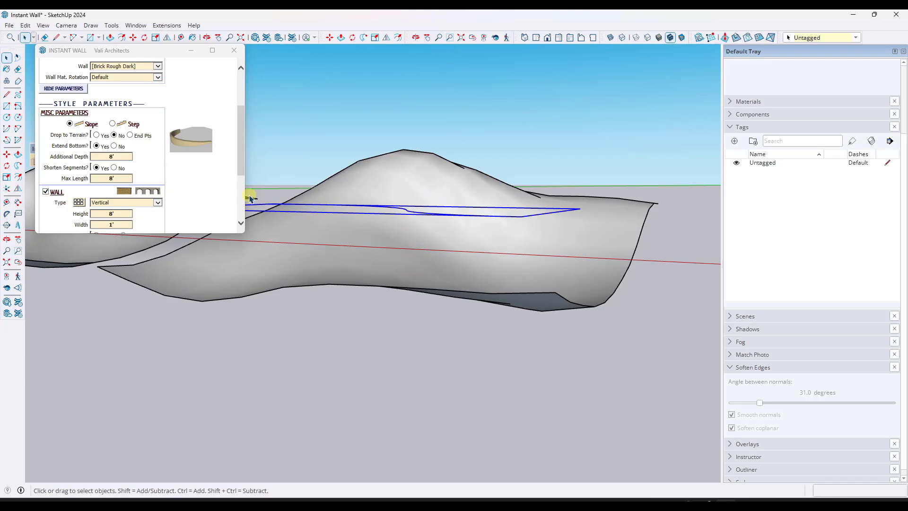
{"action": "scroll", "coordinate": [562, 212], "scroll_direction": "down", "scroll_amount": 5}
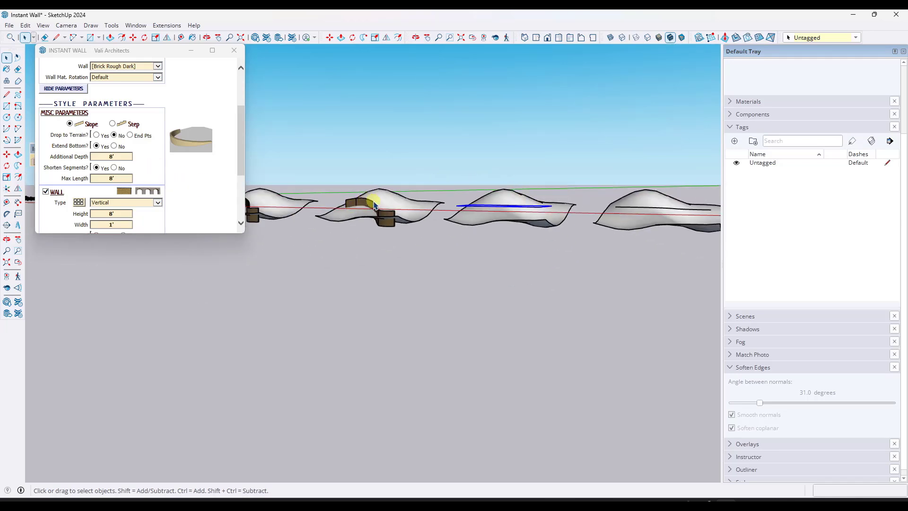
{"action": "scroll", "coordinate": [528, 213], "scroll_direction": "up", "scroll_amount": 6}
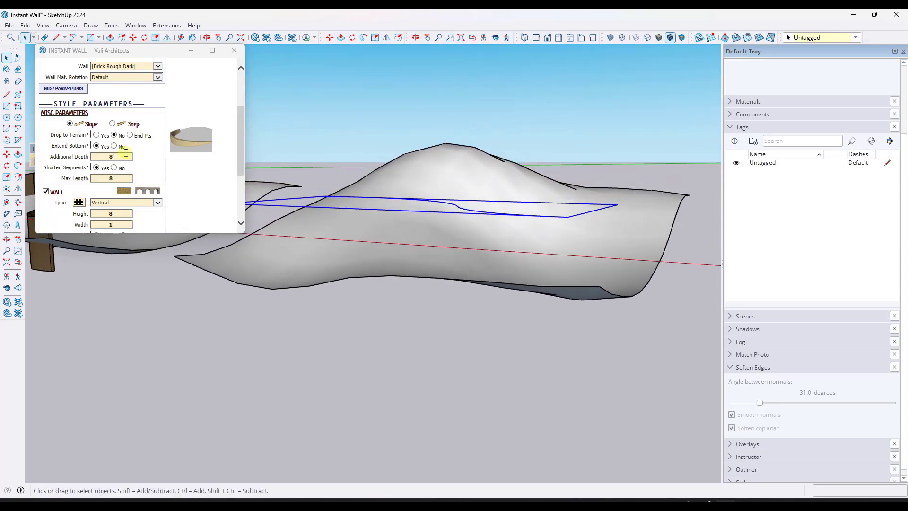
{"action": "scroll", "coordinate": [194, 165], "scroll_direction": "down", "scroll_amount": 3}
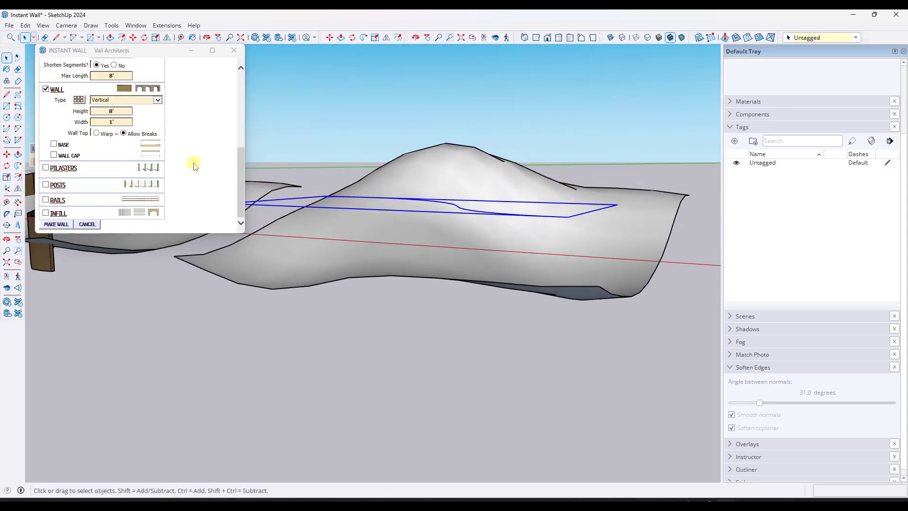
{"action": "left_click", "coordinate": [67, 224]}
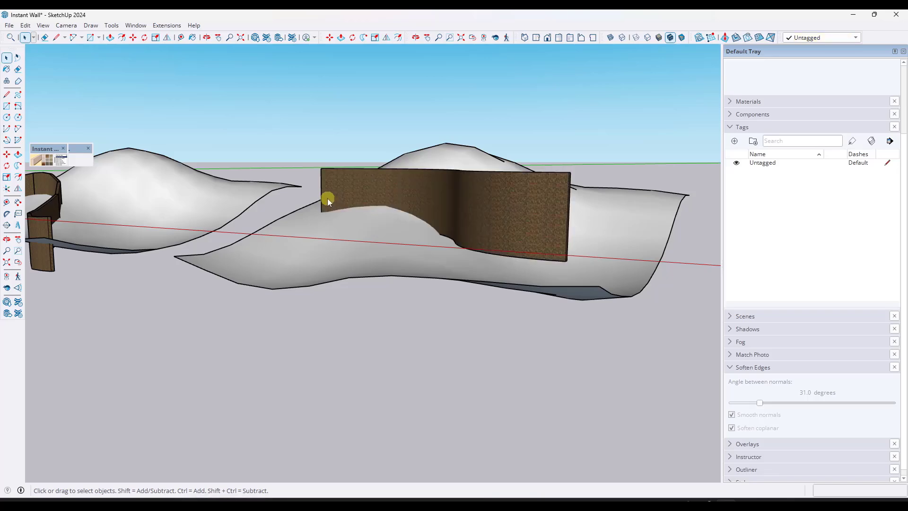
{"action": "middle_click_drag", "start_coordinate": [538, 178], "coordinate": [553, 233]}
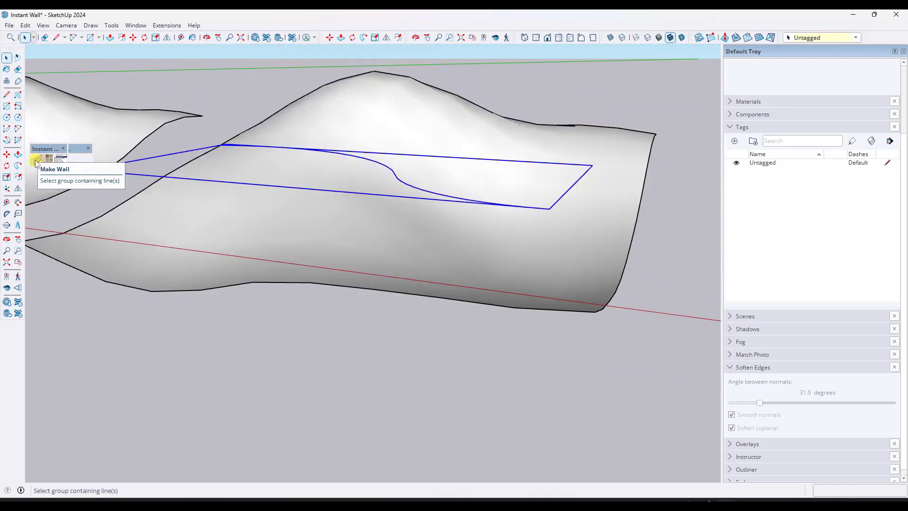
- Restart Instant Wall for the same path and set the Additional Depth to 4' in the style parameters
{"action": "left_click", "coordinate": [36, 162]}
{"action": "left_click", "coordinate": [70, 170]}
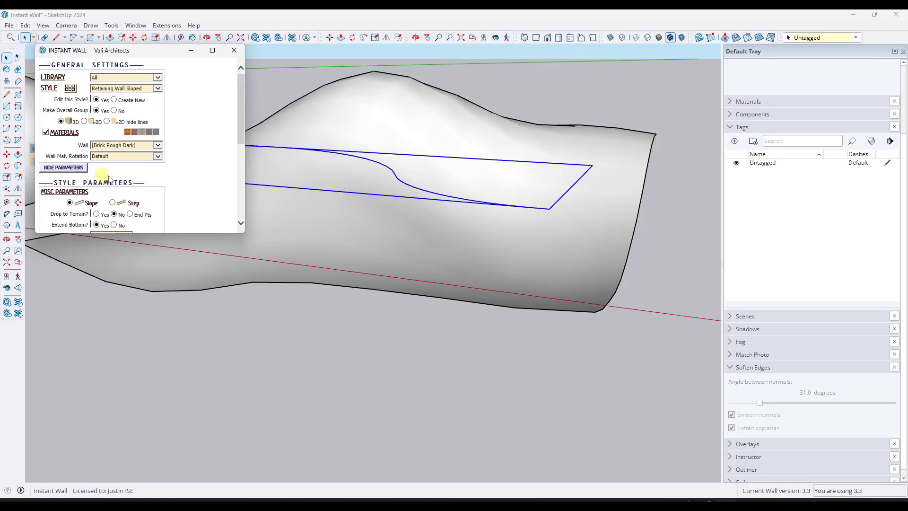
{"action": "scroll", "coordinate": [211, 176], "scroll_direction": "down", "scroll_amount": 3}
{"action": "scroll", "coordinate": [211, 174], "scroll_direction": "down", "scroll_amount": 1}
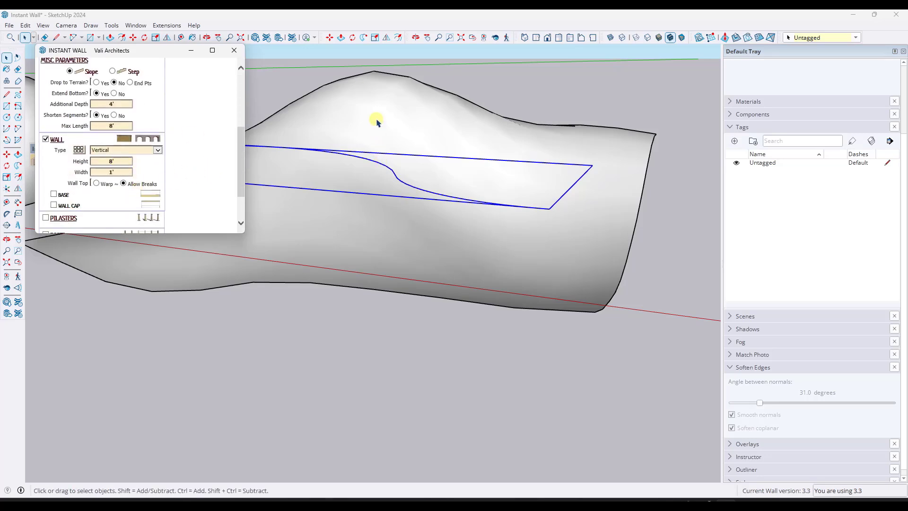
{"action": "scroll", "coordinate": [129, 130], "scroll_direction": "up", "scroll_amount": 1}
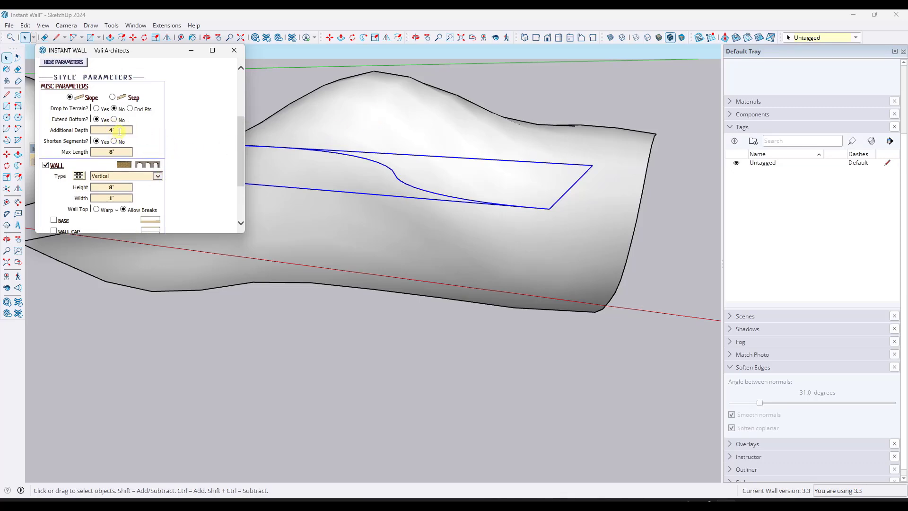
- Set the wall Height to 1', generate the retaining wall along the selected path and inspect it against the hill
{"action": "left_click", "coordinate": [127, 187]}
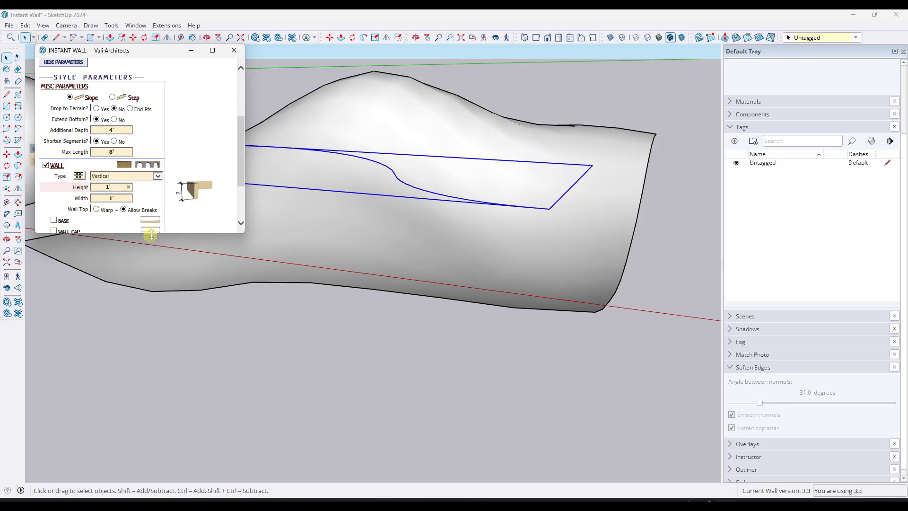
{"action": "scroll", "coordinate": [198, 141], "scroll_direction": "down", "scroll_amount": 2}
{"action": "left_click", "coordinate": [57, 225]}
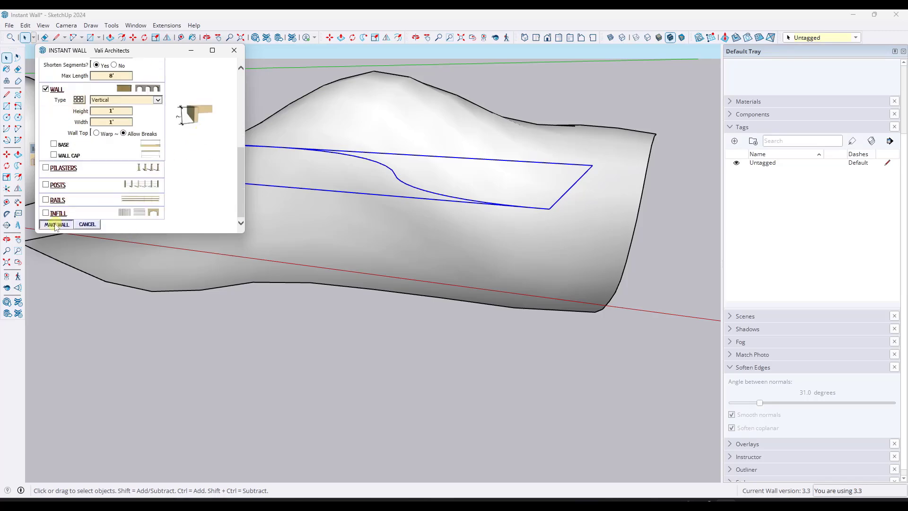
{"action": "middle_click_drag", "start_coordinate": [452, 222], "coordinate": [423, 182]}
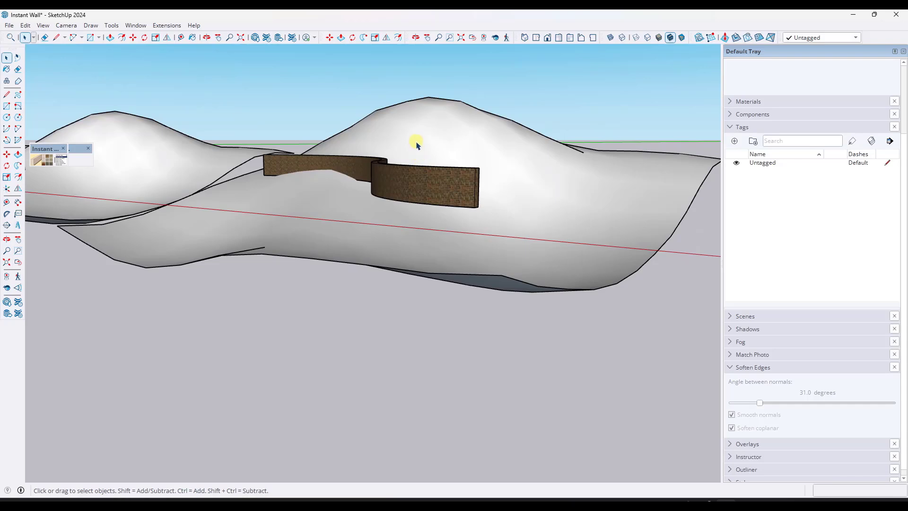
{"action": "middle_click_drag", "start_coordinate": [417, 145], "coordinate": [387, 219]}
{"action": "scroll", "coordinate": [409, 206], "scroll_direction": "down", "scroll_amount": 5}
{"action": "scroll", "coordinate": [520, 288], "scroll_direction": "up", "scroll_amount": 2}
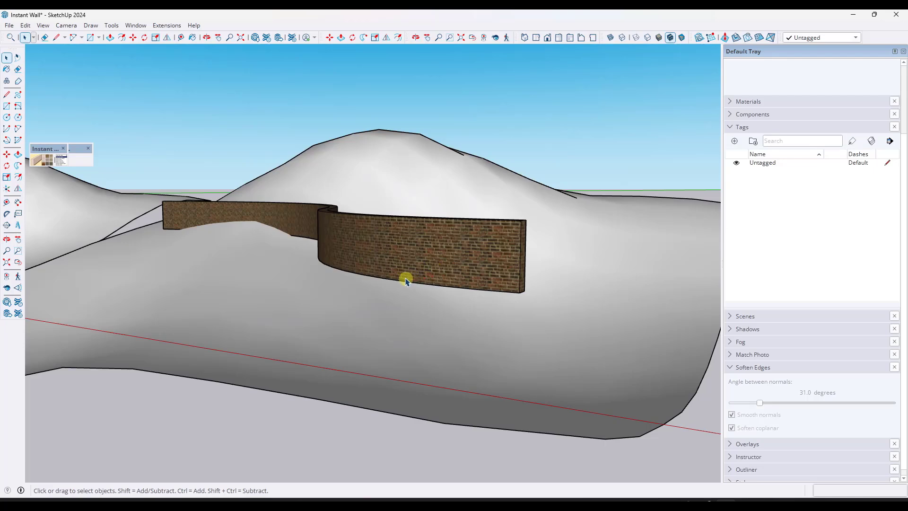
- Undo the generated wall, restart Instant Wall for the same path and set the Additional Depth to 14'
{"action": "key", "text": "ctrl+z"}
{"action": "middle_click_drag", "start_coordinate": [372, 238], "coordinate": [451, 268]}
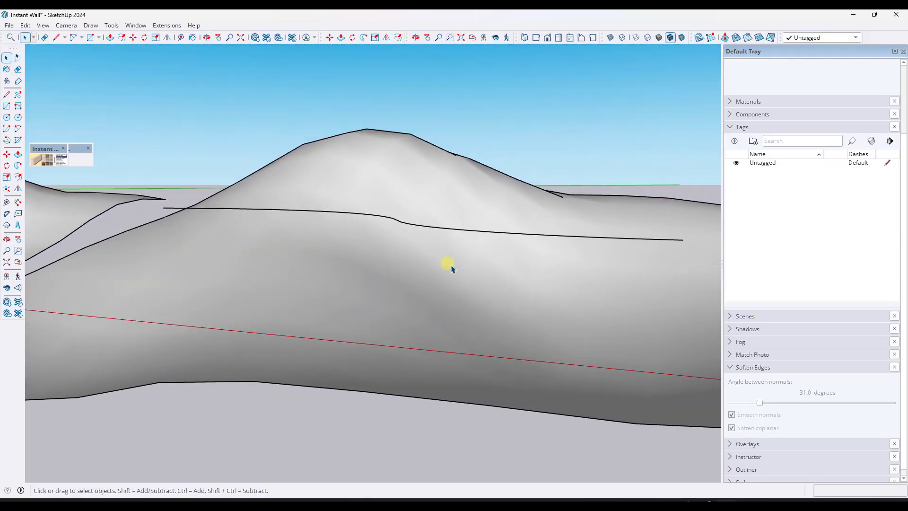
{"action": "left_click", "coordinate": [36, 160]}
{"action": "left_click", "coordinate": [470, 231]}
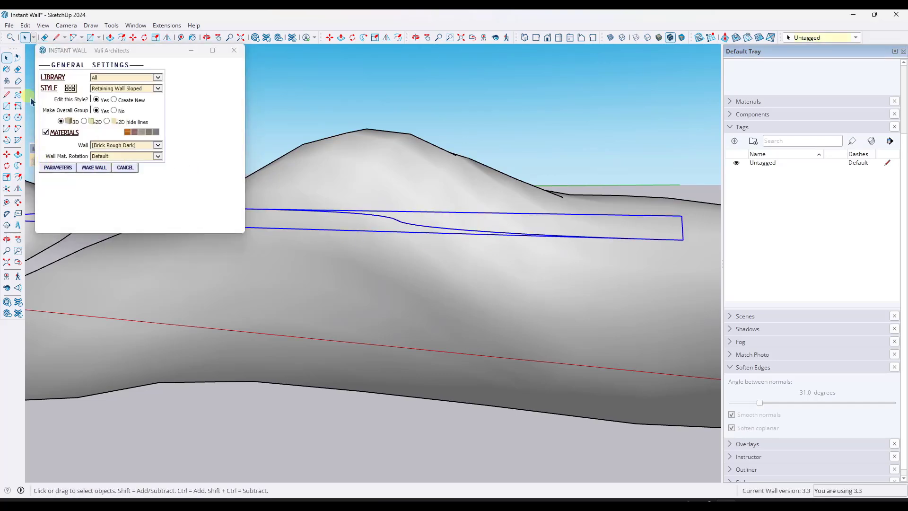
{"action": "left_click", "coordinate": [58, 167]}
{"action": "scroll", "coordinate": [189, 199], "scroll_direction": "down", "scroll_amount": 3}
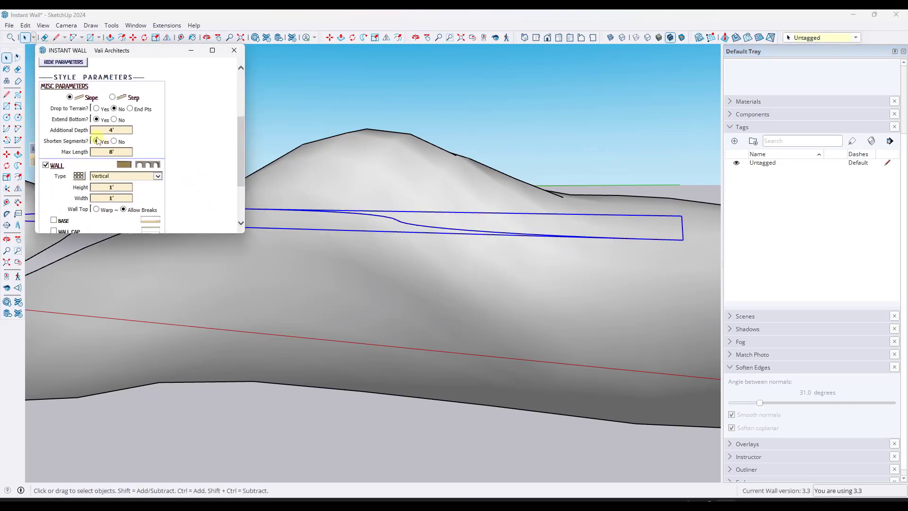
{"action": "left_click", "coordinate": [122, 133]}
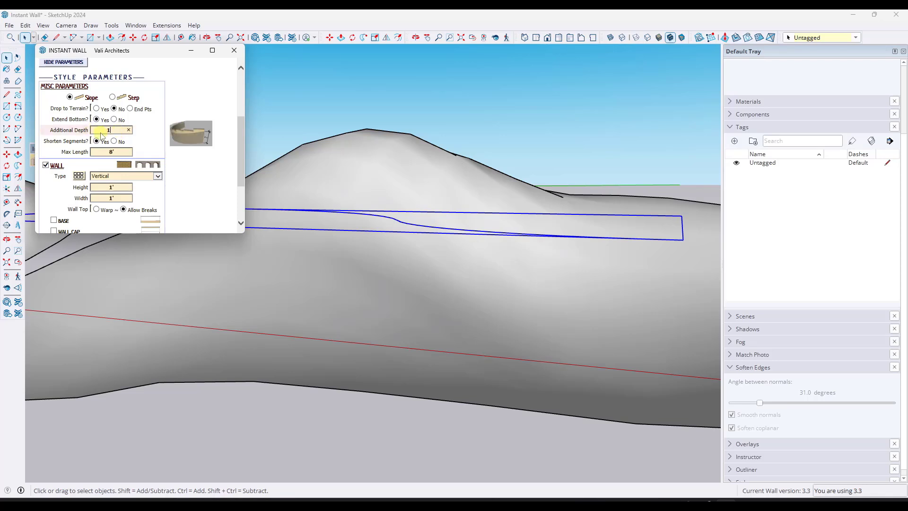
- Generate the deeper retaining wall along the S-curved path and inspect how it meets the terrain
{"action": "scroll", "coordinate": [116, 166], "scroll_direction": "down", "scroll_amount": 3}
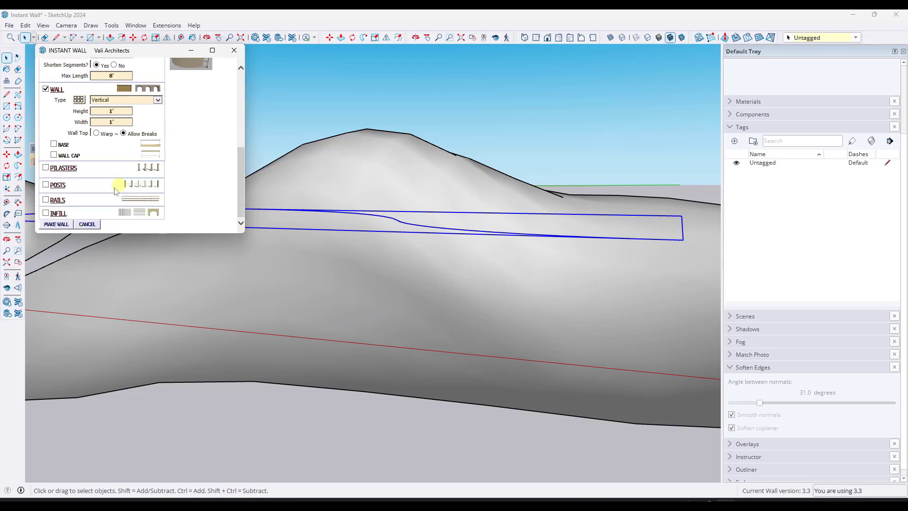
{"action": "left_click", "coordinate": [53, 224]}
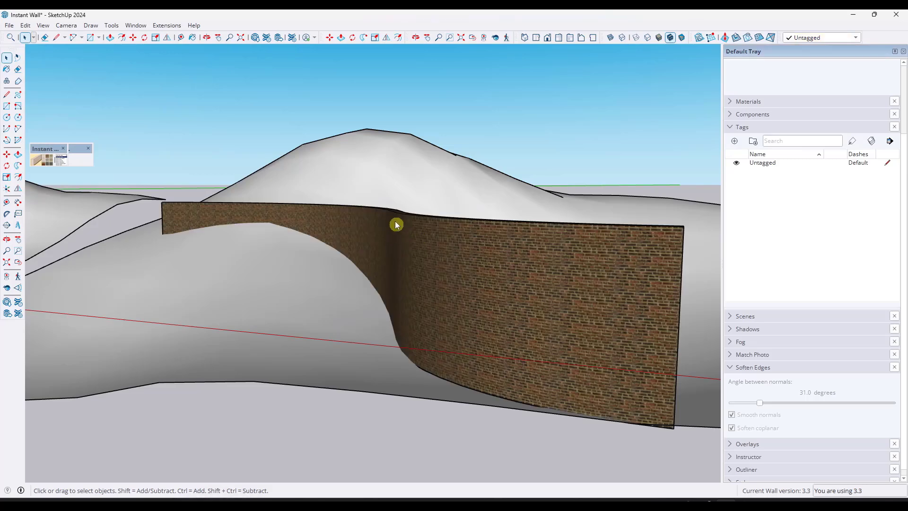
{"action": "scroll", "coordinate": [416, 250], "scroll_direction": "down", "scroll_amount": 3}
{"action": "middle_click_drag", "start_coordinate": [440, 282], "coordinate": [425, 164]}
{"action": "middle_click_drag", "start_coordinate": [462, 269], "coordinate": [399, 301]}
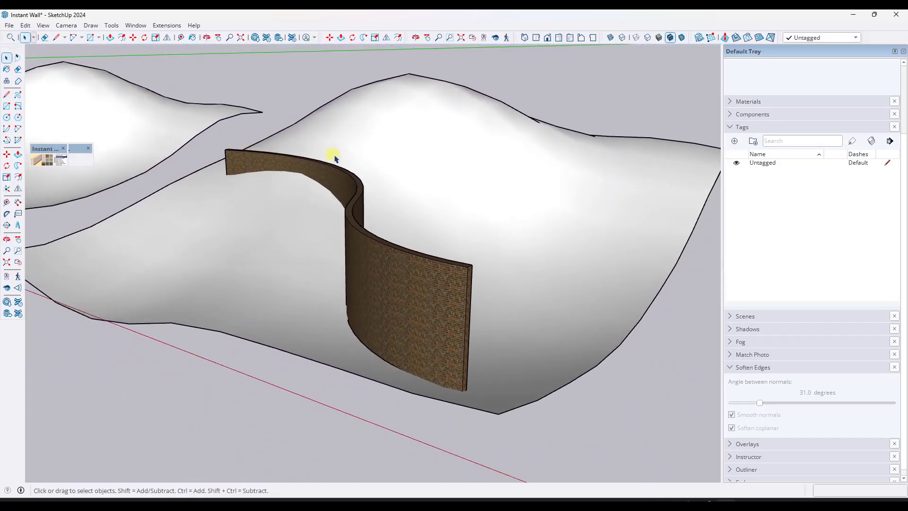
{"action": "middle_click_drag", "start_coordinate": [570, 273], "coordinate": [235, 172]}
{"action": "scroll", "coordinate": [236, 171], "scroll_direction": "down", "scroll_amount": 1}
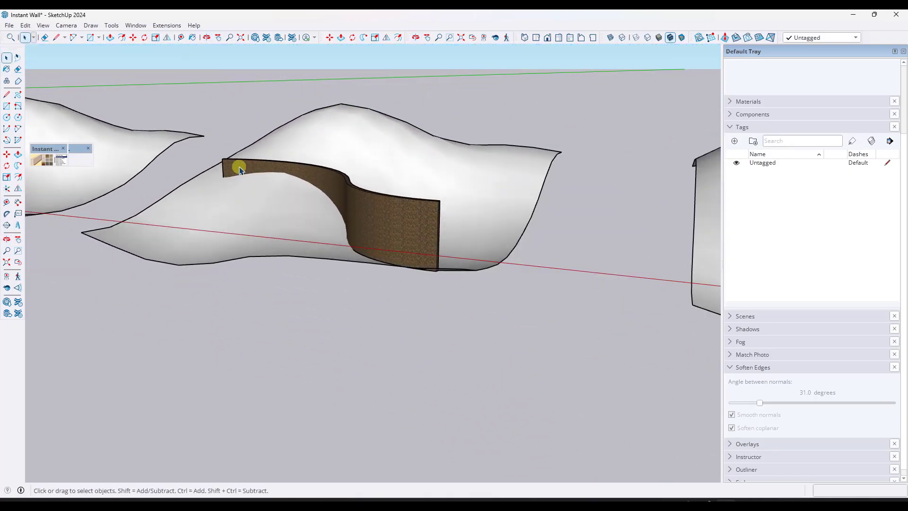
- Select the S-curved path above the last terrain without a wall and rotate it about its vertical axis
{"action": "scroll", "coordinate": [190, 149], "scroll_direction": "down", "scroll_amount": 2}
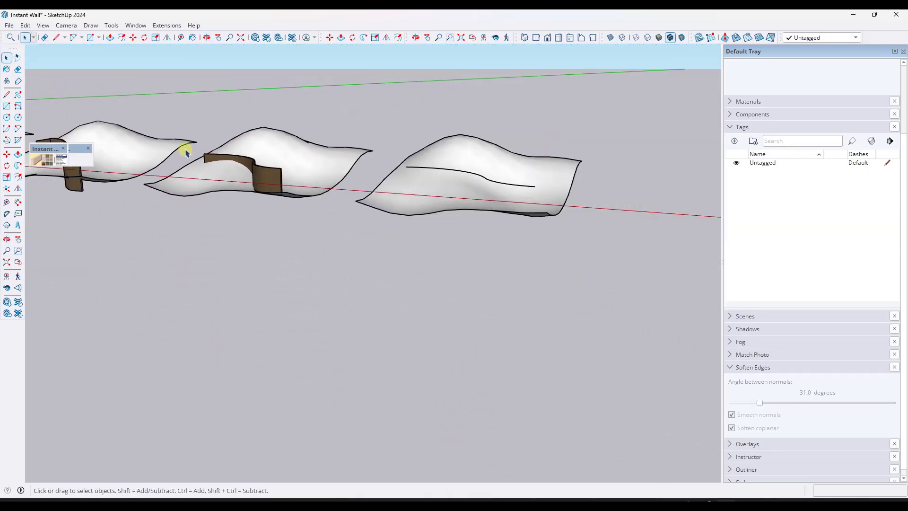
{"action": "scroll", "coordinate": [478, 170], "scroll_direction": "up", "scroll_amount": 5}
{"action": "middle_click_drag", "start_coordinate": [511, 197], "coordinate": [381, 237]}
{"action": "left_click", "coordinate": [346, 177]}
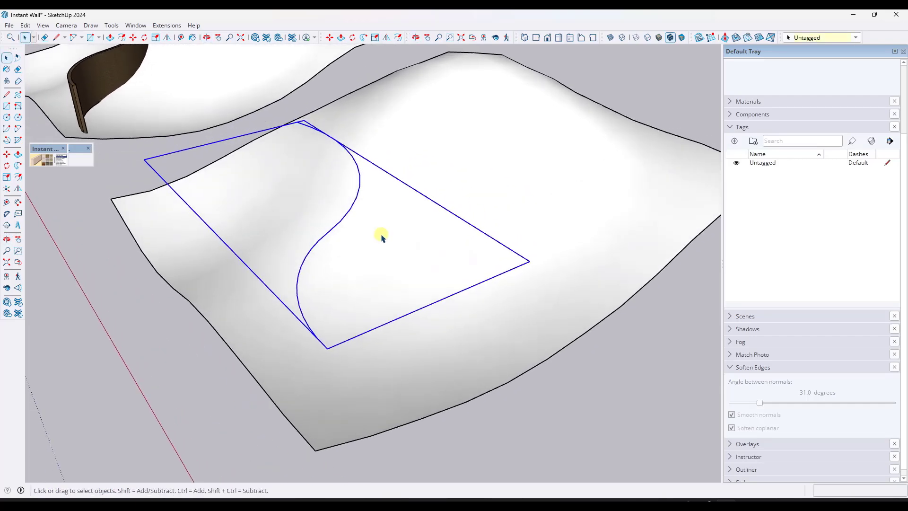
{"action": "key", "text": "m"}
{"action": "left_click", "coordinate": [409, 278]}
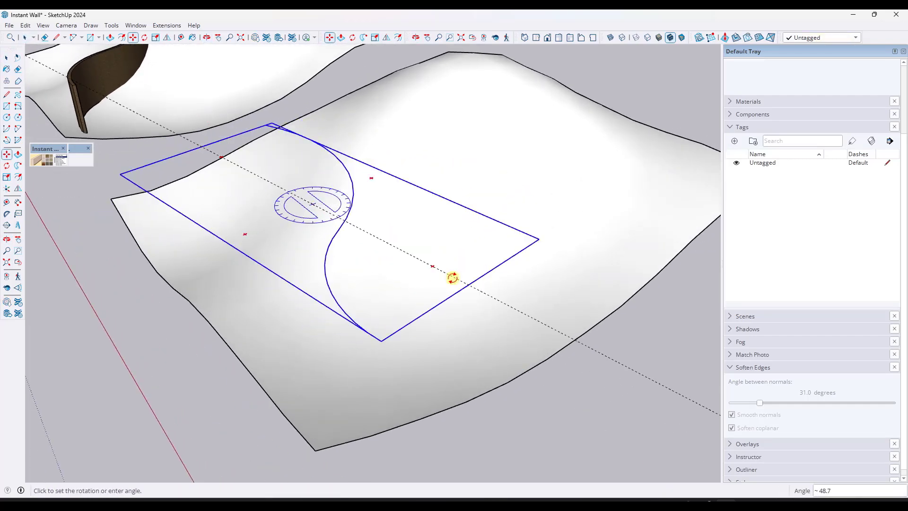
{"action": "left_click", "coordinate": [593, 270]}
{"action": "middle_click_drag", "start_coordinate": [594, 269], "coordinate": [424, 308]}
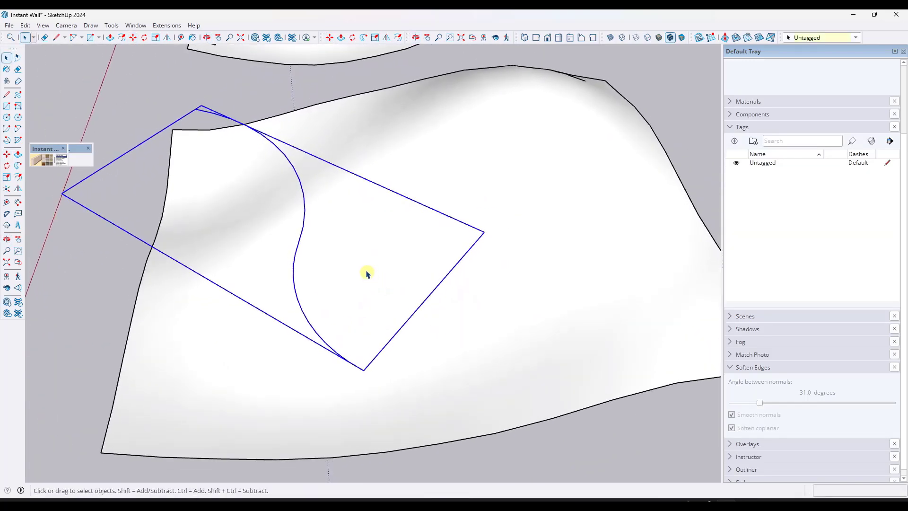
- Shift the path farther over the terrain, rotate it again by about 42° and check its height against the hill
{"action": "left_click", "coordinate": [307, 205]}
{"action": "left_click", "coordinate": [349, 207]}
{"action": "left_click", "coordinate": [439, 274]}
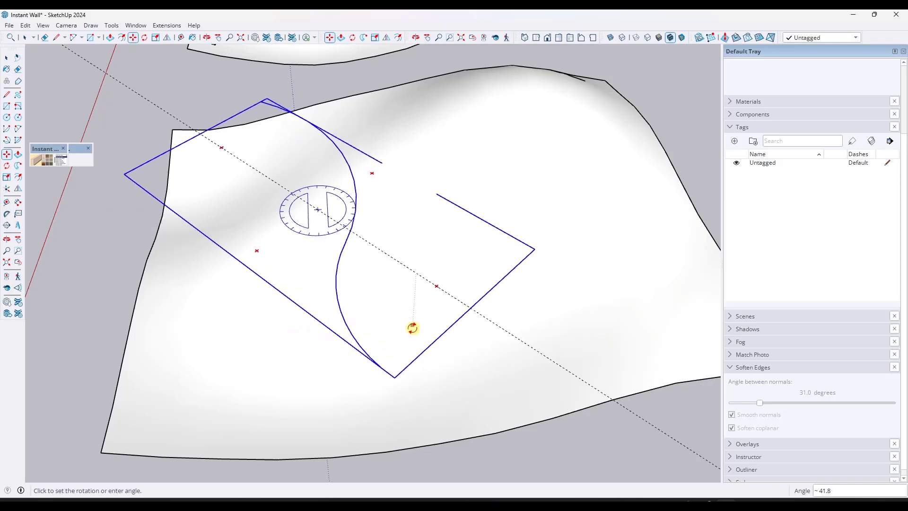
{"action": "left_click", "coordinate": [411, 327]}
{"action": "middle_click_drag", "start_coordinate": [411, 326], "coordinate": [217, 190]}
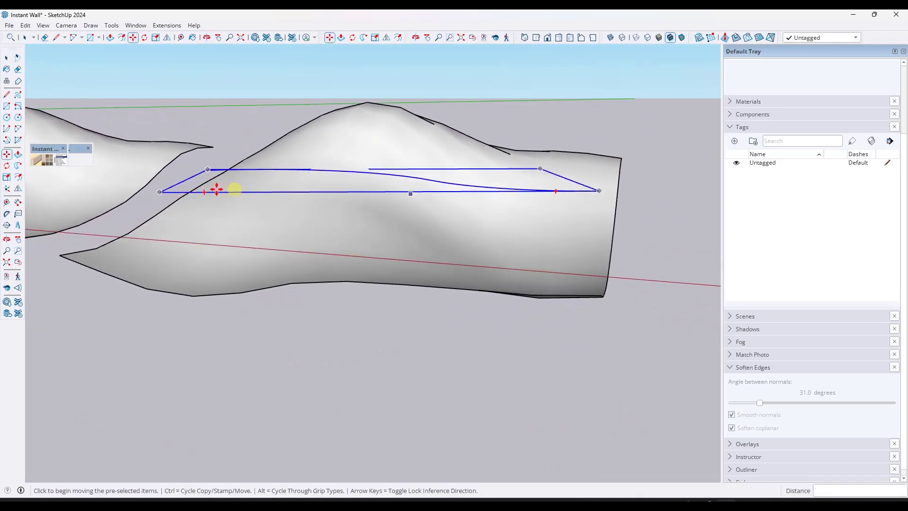
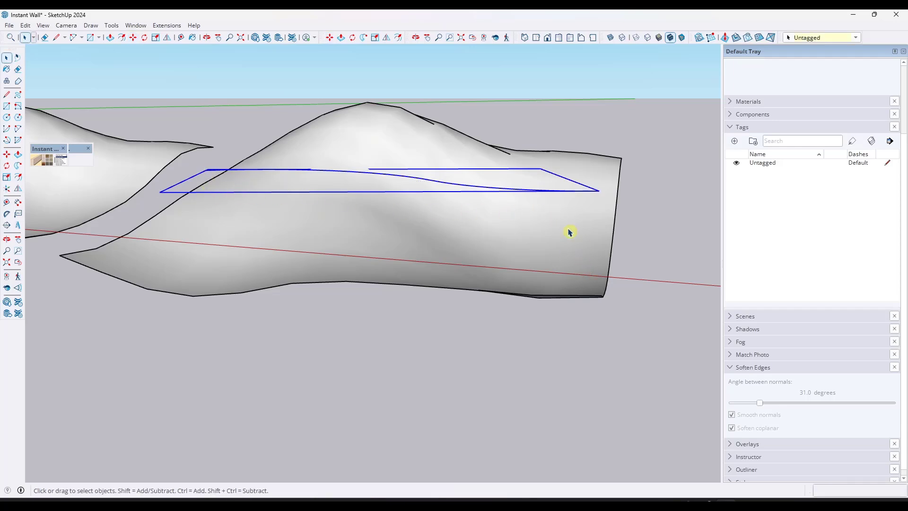
- Start Instant Wall for the rotated path, set Drop to Terrain to End Pts, and generate the retaining wall
{"action": "scroll", "coordinate": [568, 229], "scroll_direction": "up", "scroll_amount": 1}
{"action": "key", "text": "space"}
{"action": "left_click", "coordinate": [66, 162]}
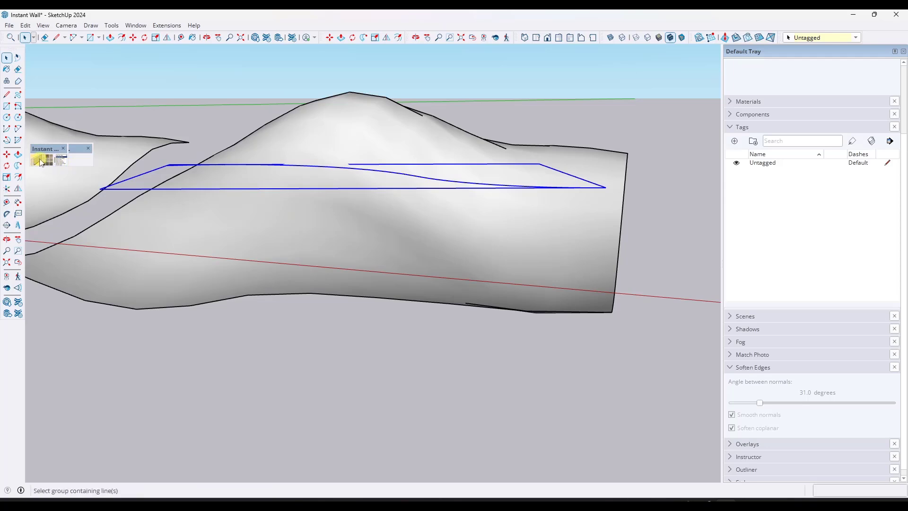
{"action": "scroll", "coordinate": [156, 189], "scroll_direction": "down", "scroll_amount": 1}
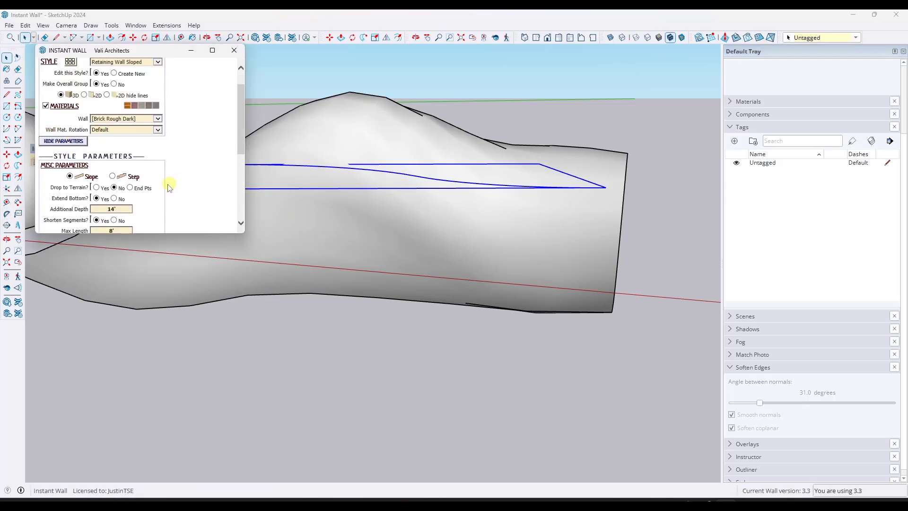
{"action": "left_click", "coordinate": [130, 188]}
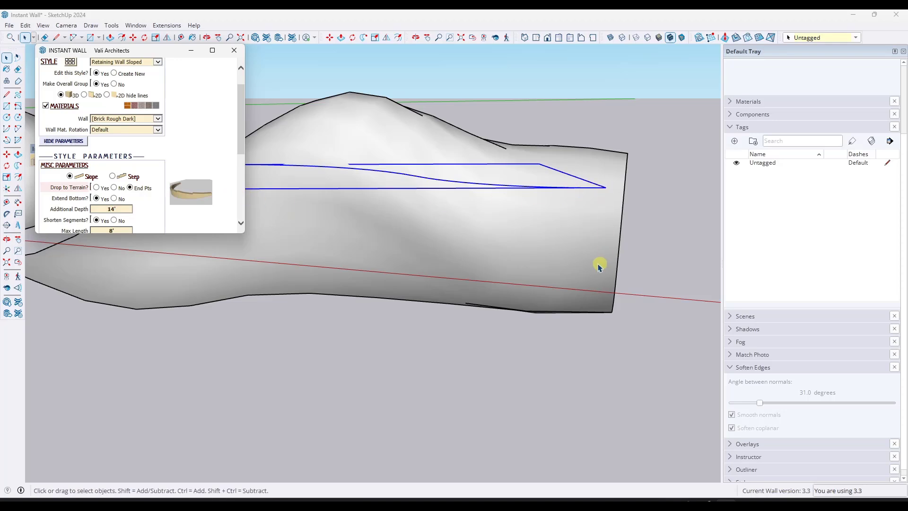
{"action": "scroll", "coordinate": [185, 198], "scroll_direction": "down", "scroll_amount": 6}
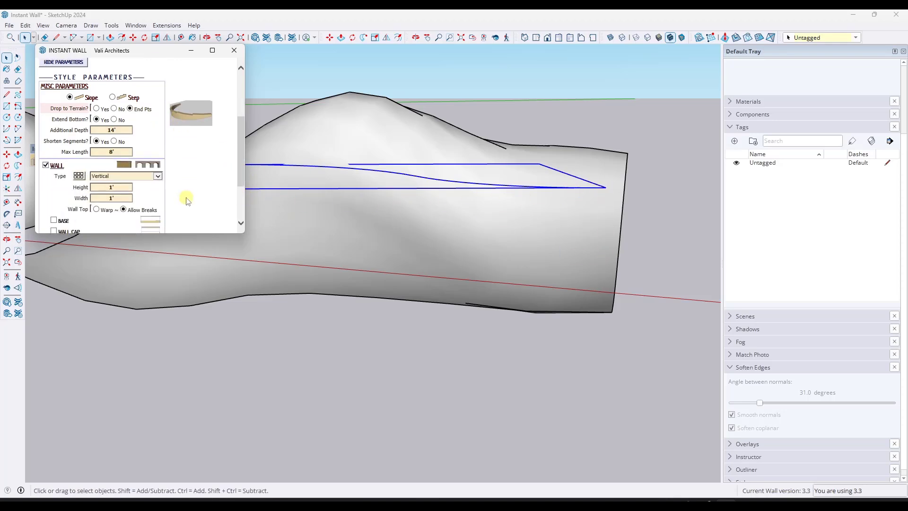
{"action": "left_click", "coordinate": [57, 224]}
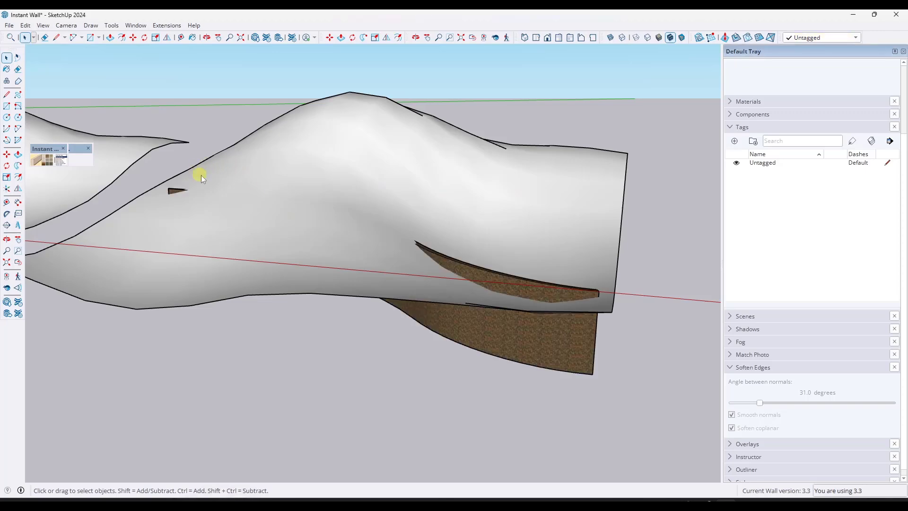
{"action": "mouse_move", "coordinate": [507, 226]}
{"action": "middle_mouse_down"}
{"action": "mouse_move", "coordinate": [487, 249]}
{"action": "mouse_move", "coordinate": [283, 174]}
{"action": "mouse_move", "coordinate": [362, 195]}
{"action": "mouse_move", "coordinate": [419, 239]}
{"action": "mouse_move", "coordinate": [432, 148]}
{"action": "mouse_move", "coordinate": [426, 172]}
{"action": "mouse_move", "coordinate": [352, 206]}
{"action": "mouse_move", "coordinate": [346, 228]}
{"action": "mouse_move", "coordinate": [202, 183]}
{"action": "middle_mouse_up"}
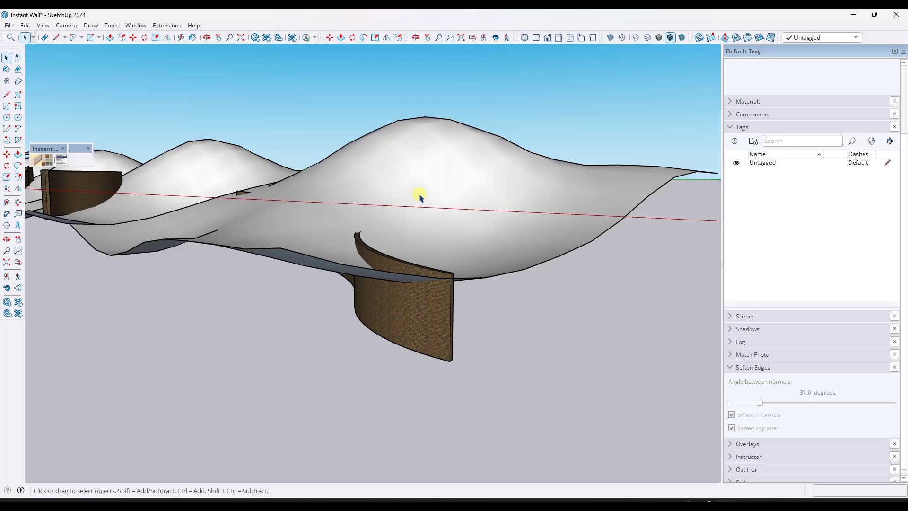
- Undo the wall with dropped end points, restart Instant Wall for the same path and set the wall Height to 8'
{"action": "key", "text": "ctrl+z"}
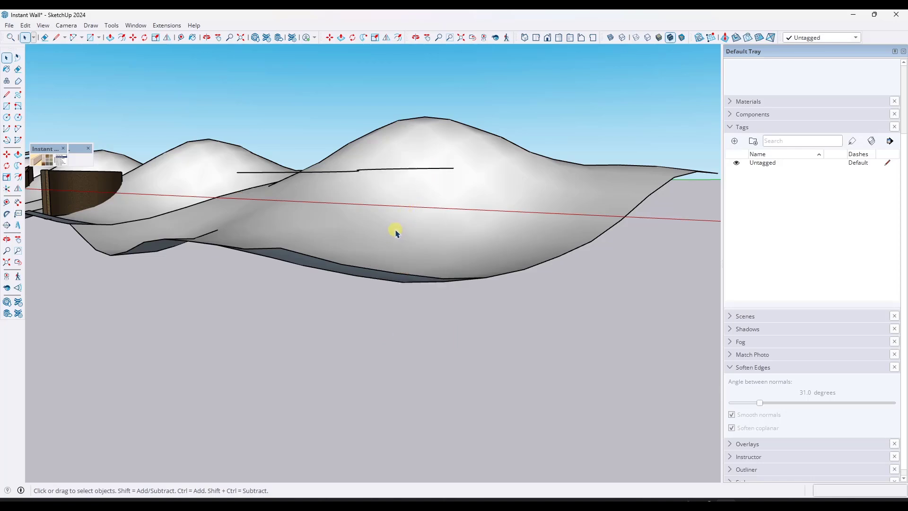
{"action": "left_click", "coordinate": [361, 172]}
{"action": "left_click", "coordinate": [37, 160]}
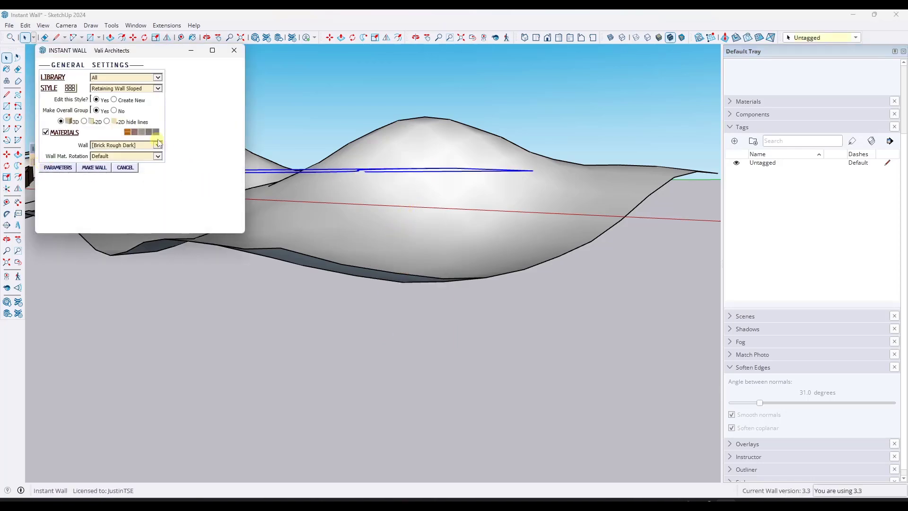
{"action": "left_click", "coordinate": [56, 167]}
{"action": "scroll", "coordinate": [199, 156], "scroll_direction": "down", "scroll_amount": 3}
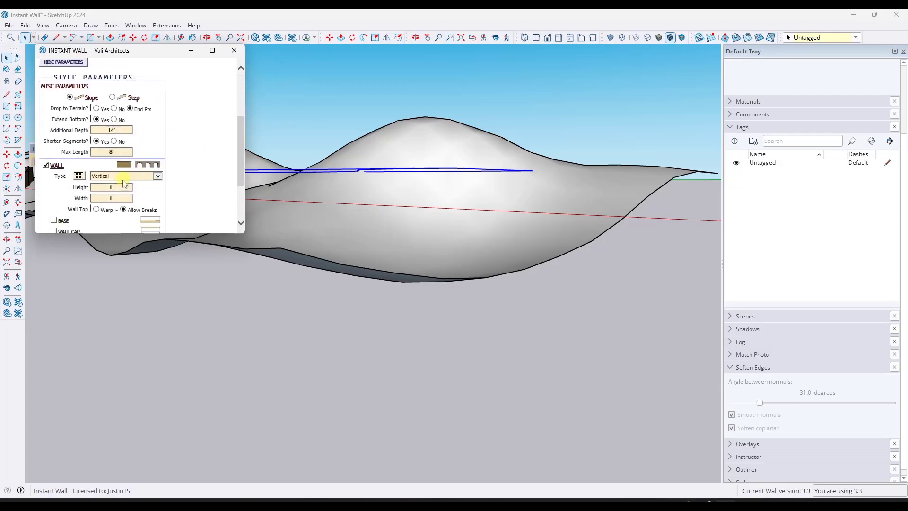
{"action": "left_click", "coordinate": [102, 187]}
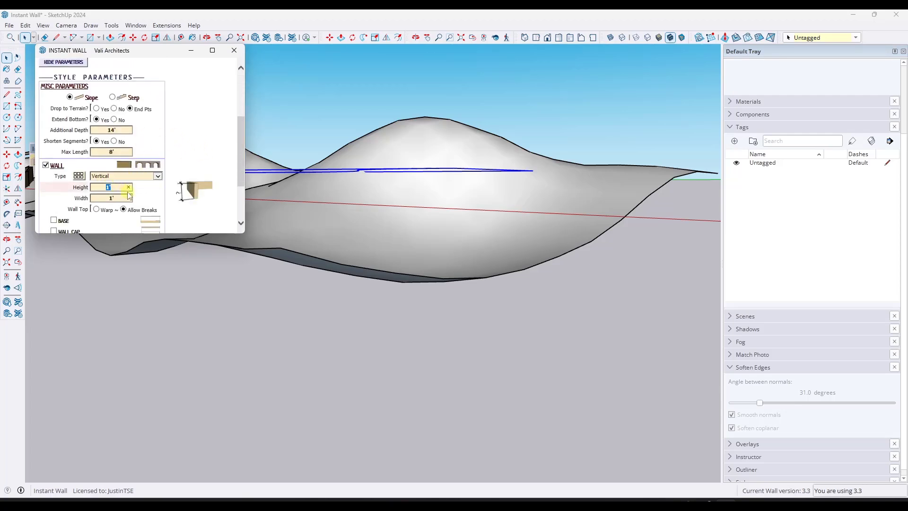
- Generate the taller retaining wall with its end points dropped to the terrain, inspect it from several sides and undo it
{"action": "scroll", "coordinate": [142, 199], "scroll_direction": "down", "scroll_amount": 4}
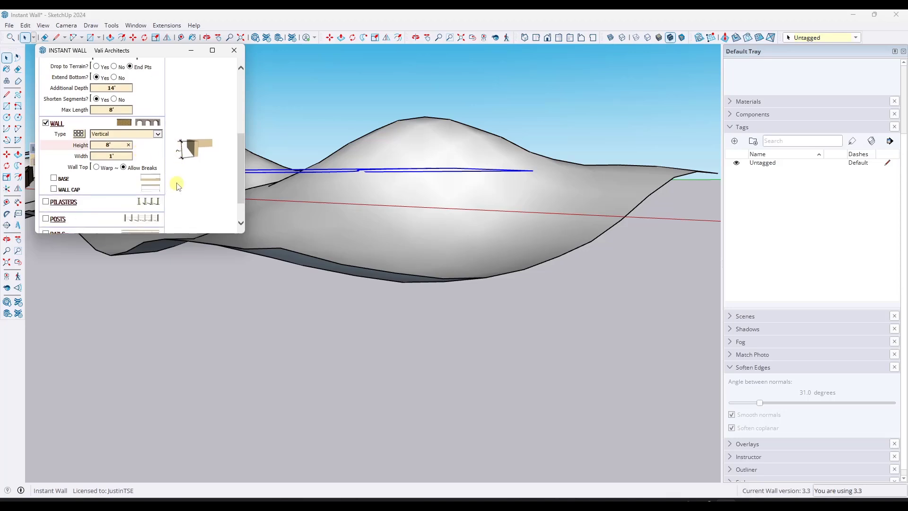
{"action": "left_click", "coordinate": [60, 234]}
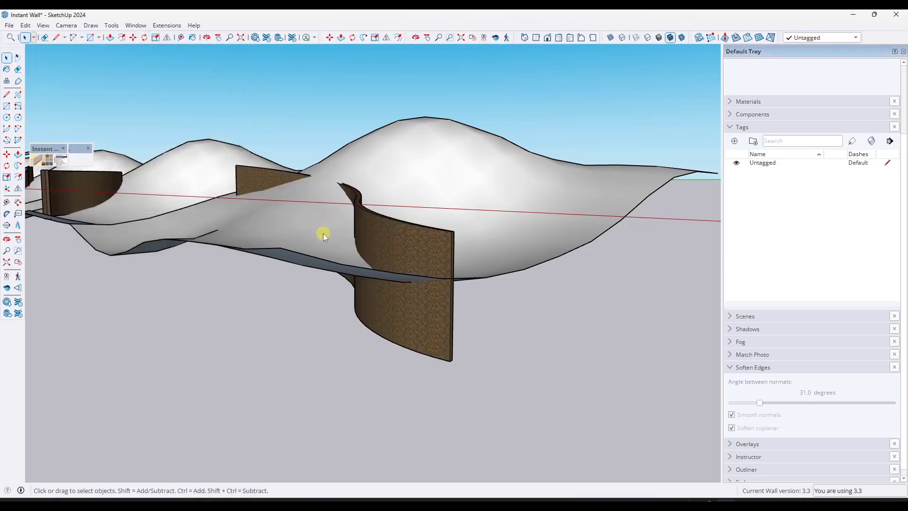
{"action": "middle_click_drag", "start_coordinate": [320, 233], "coordinate": [559, 225]}
{"action": "scroll", "coordinate": [371, 206], "scroll_direction": "up", "scroll_amount": 2}
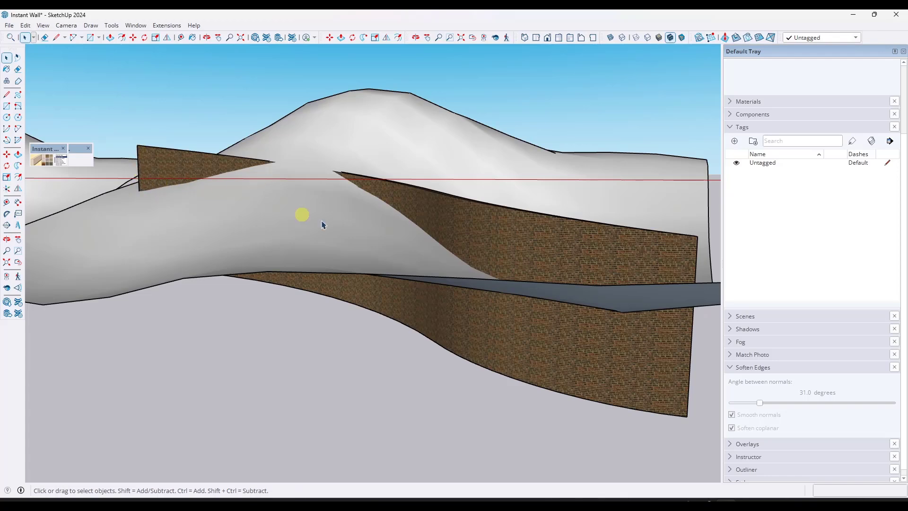
{"action": "middle_click_drag", "start_coordinate": [637, 280], "coordinate": [634, 341]}
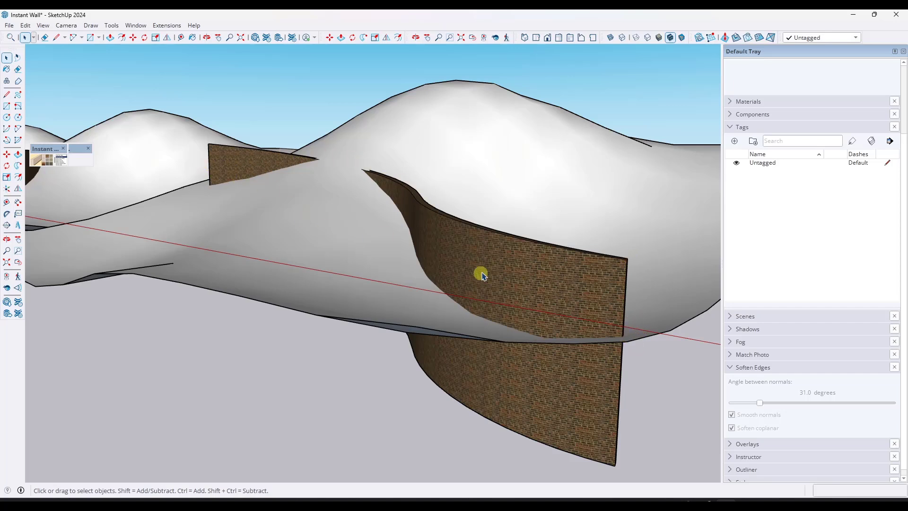
{"action": "middle_click_drag", "start_coordinate": [496, 264], "coordinate": [517, 294]}
{"action": "scroll", "coordinate": [487, 287], "scroll_direction": "down", "scroll_amount": 5}
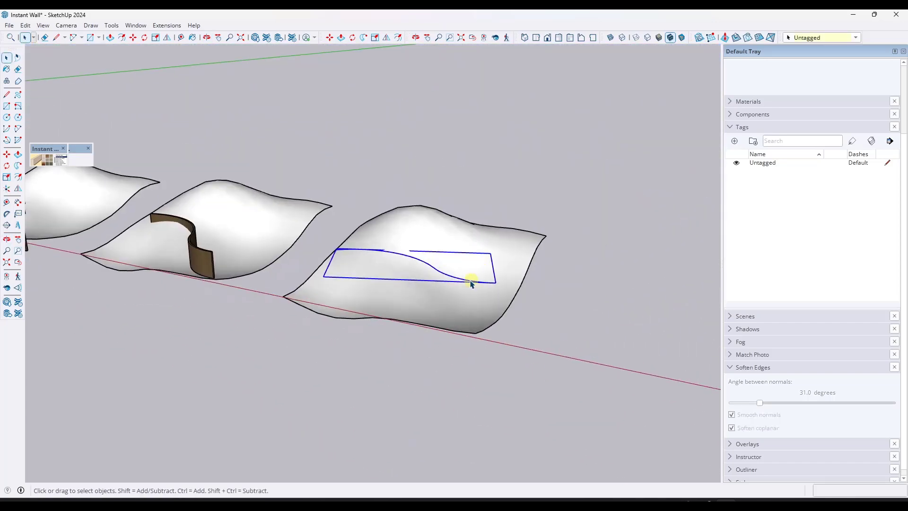
{"action": "middle_click_drag", "start_coordinate": [470, 281], "coordinate": [490, 221]}
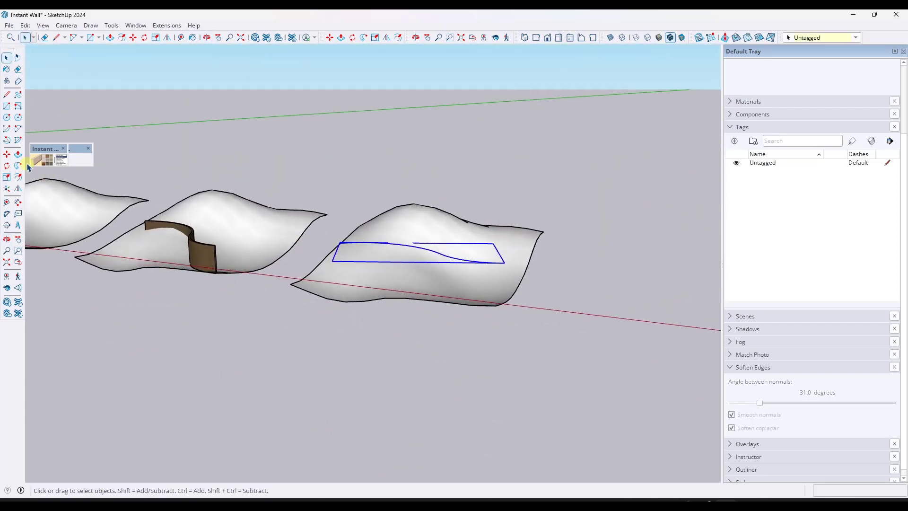
- Draw a 24-sided circle of about 18' 2" radius over the existing path on the last terrain
{"action": "scroll", "coordinate": [383, 245], "scroll_direction": "down", "scroll_amount": 4}
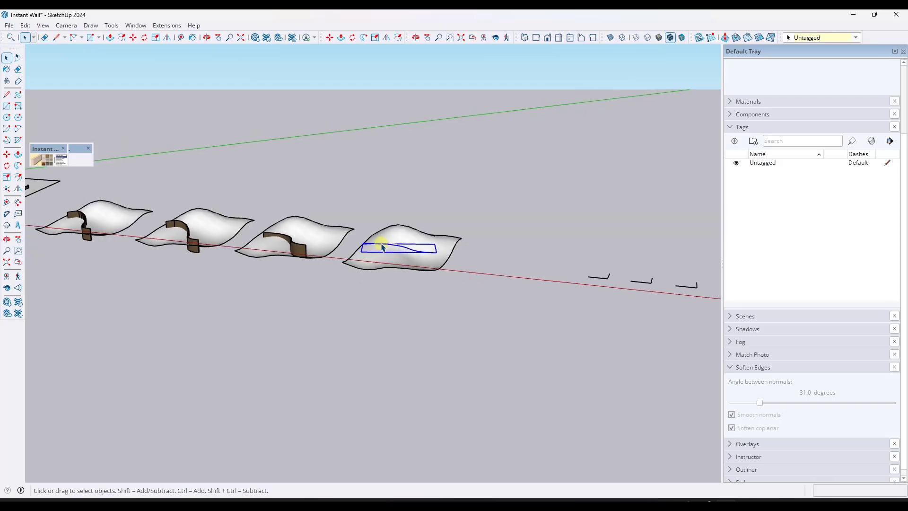
{"action": "scroll", "coordinate": [382, 246], "scroll_direction": "up", "scroll_amount": 4}
{"action": "middle_click_drag", "start_coordinate": [351, 247], "coordinate": [345, 284]}
{"action": "scroll", "coordinate": [405, 249], "scroll_direction": "up", "scroll_amount": 2}
{"action": "scroll", "coordinate": [455, 265], "scroll_direction": "up", "scroll_amount": 5}
{"action": "scroll", "coordinate": [345, 340], "scroll_direction": "up", "scroll_amount": 3}
{"action": "key", "text": "c"}
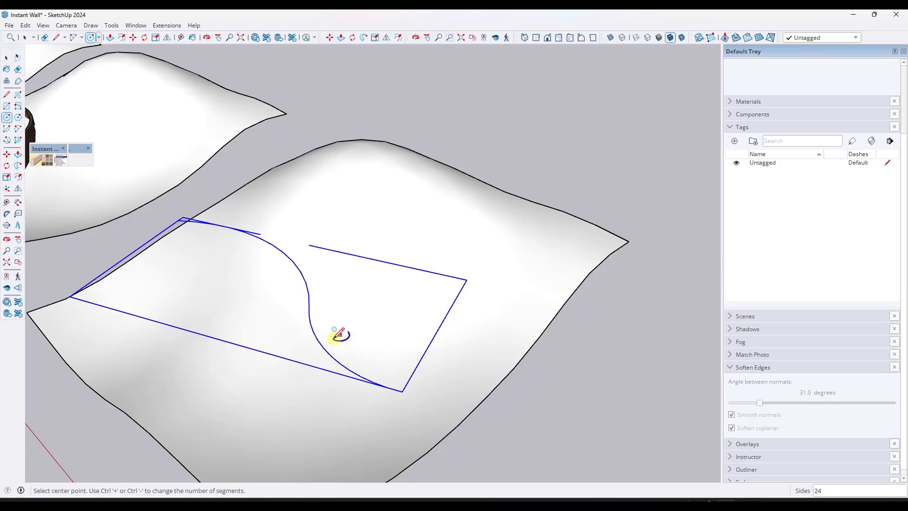
{"action": "left_click", "coordinate": [318, 339]}
{"action": "left_click", "coordinate": [345, 336]}
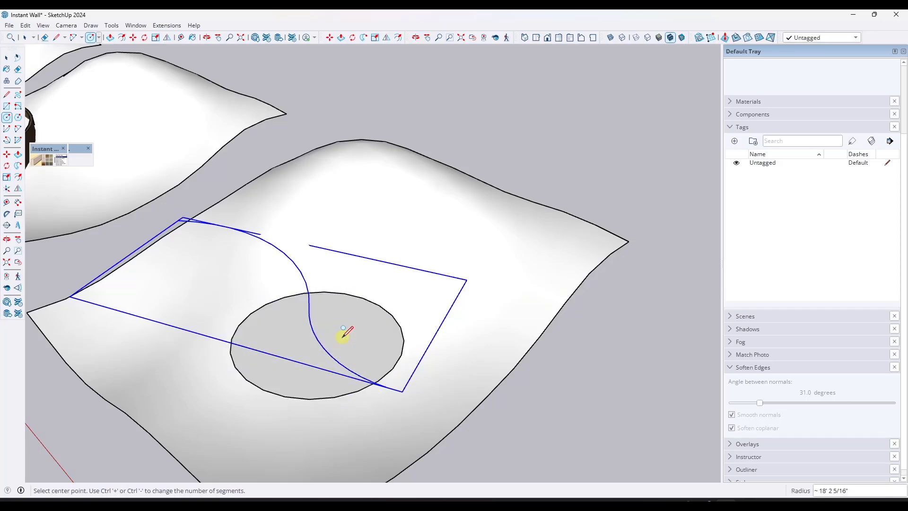
{"action": "middle_click_drag", "start_coordinate": [345, 330], "coordinate": [337, 331]}
- Split the circle with a line across it and erase the uphill half and the dividing line, leaving an open arc
{"action": "key", "text": "l"}
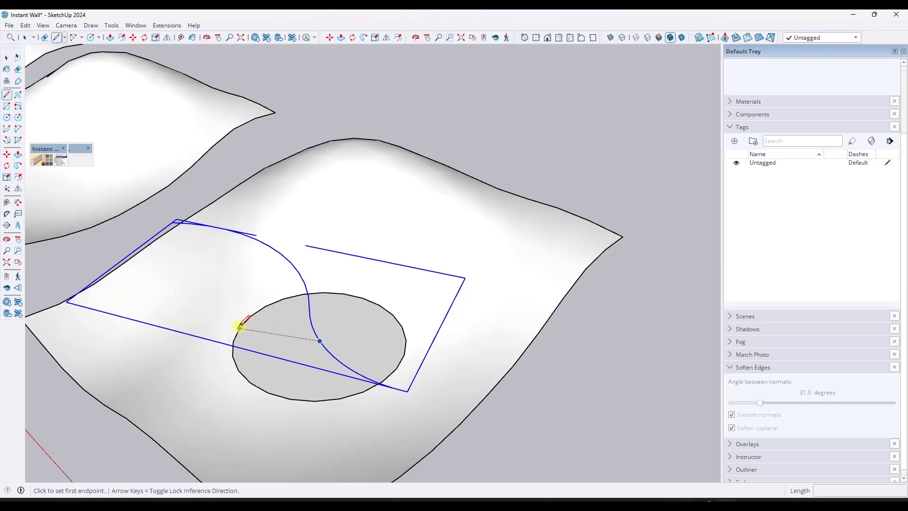
{"action": "left_click", "coordinate": [241, 325]}
{"action": "left_click", "coordinate": [404, 352]}
{"action": "key", "text": "e"}
{"action": "left_click", "coordinate": [403, 326]}
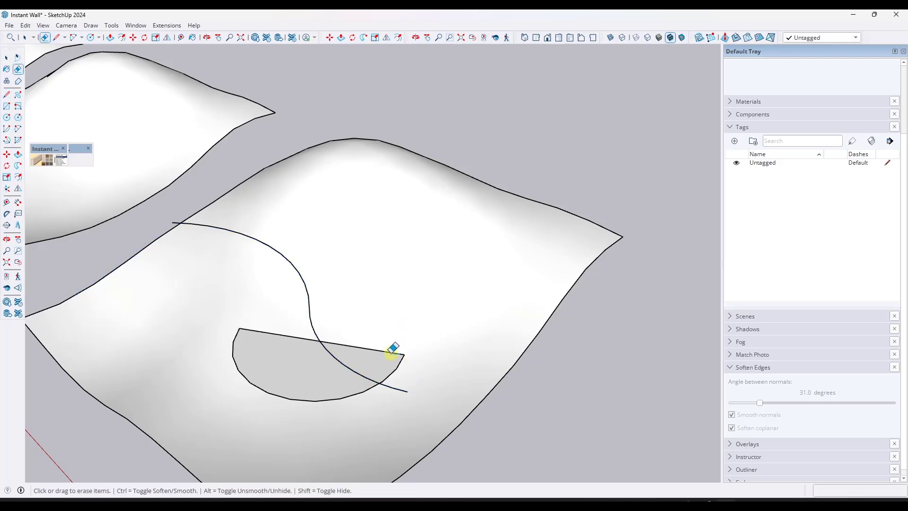
{"action": "left_click", "coordinate": [391, 352]}
- Explode the arc's curve and make its edges into a group
{"action": "key", "text": "space"}
{"action": "right_click", "coordinate": [398, 372]}
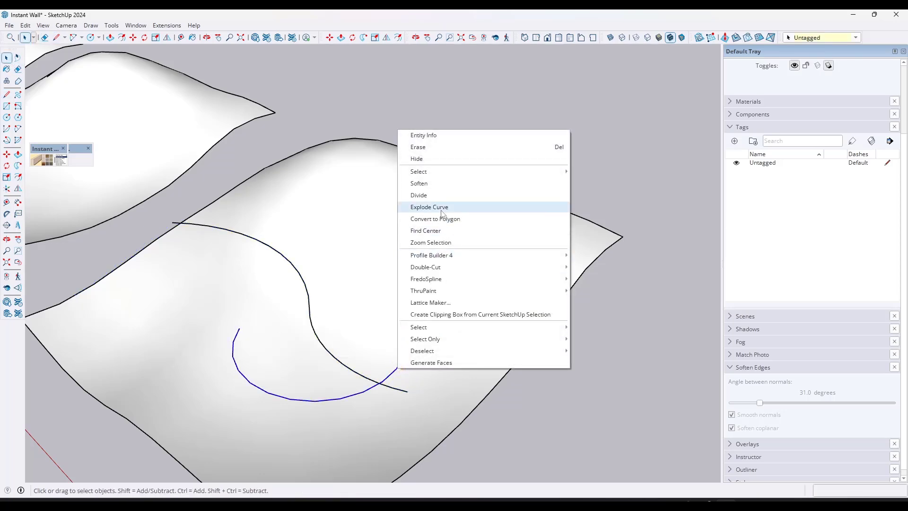
{"action": "left_click", "coordinate": [442, 214]}
{"action": "right_click", "coordinate": [401, 367]}
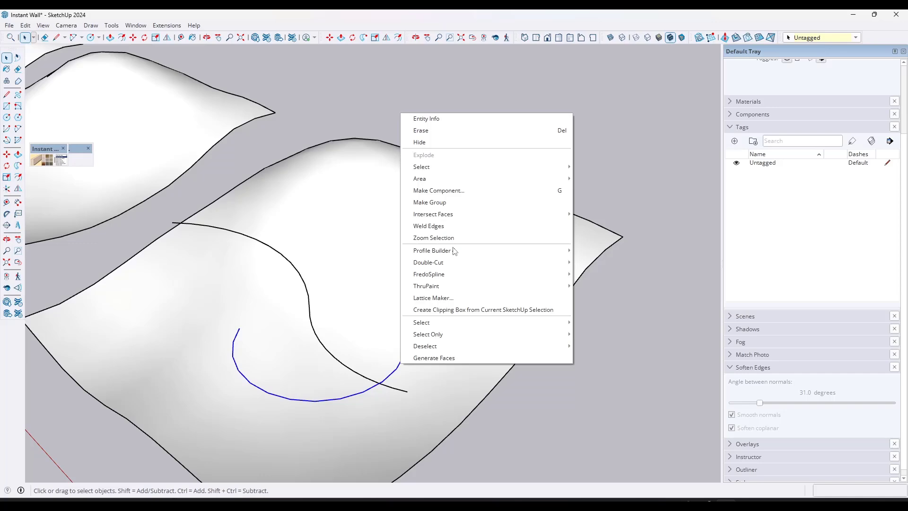
{"action": "left_click", "coordinate": [461, 203]}
- Move the grouped arc along the hillside, clear of the S-shaped path, as the lookout path
{"action": "middle_click_drag", "start_coordinate": [466, 206], "coordinate": [234, 328]}
{"action": "key", "text": "m"}
{"action": "left_click", "coordinate": [220, 312]}
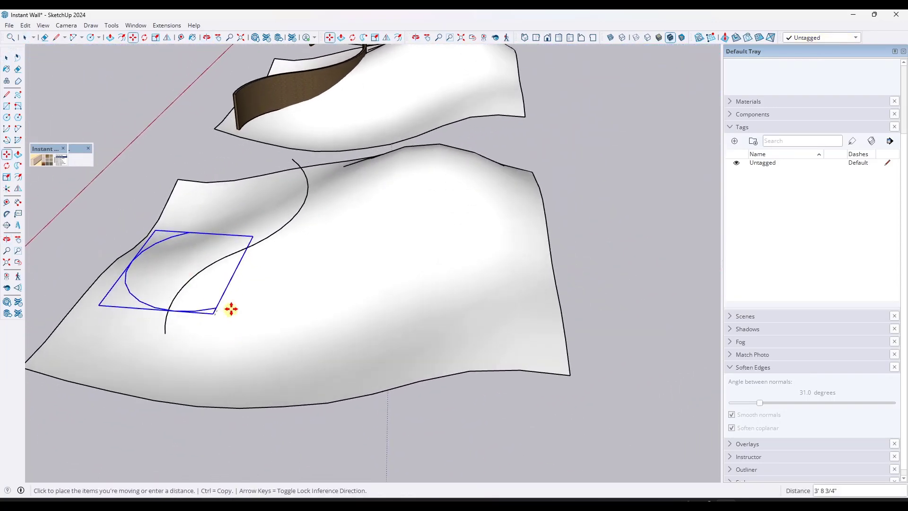
{"action": "middle_click_drag", "start_coordinate": [432, 254], "coordinate": [413, 205]}
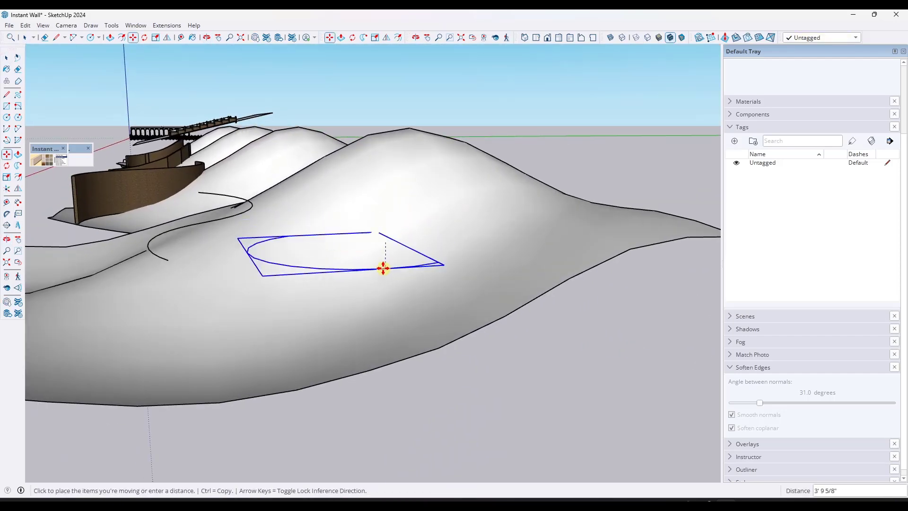
{"action": "left_click", "coordinate": [576, 222]}
{"action": "key", "text": "space"}
- Start Instant Wall for the grouped arc and choose the Scenic Lookout style from the style library
{"action": "middle_click_drag", "start_coordinate": [434, 273], "coordinate": [303, 317]}
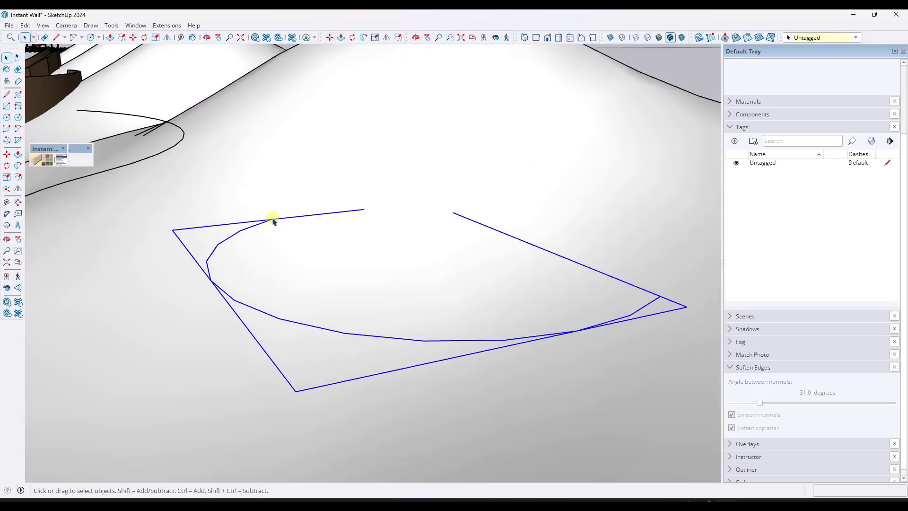
{"action": "scroll", "coordinate": [614, 299], "scroll_direction": "down", "scroll_amount": 3}
{"action": "middle_click_drag", "start_coordinate": [592, 308], "coordinate": [310, 283]}
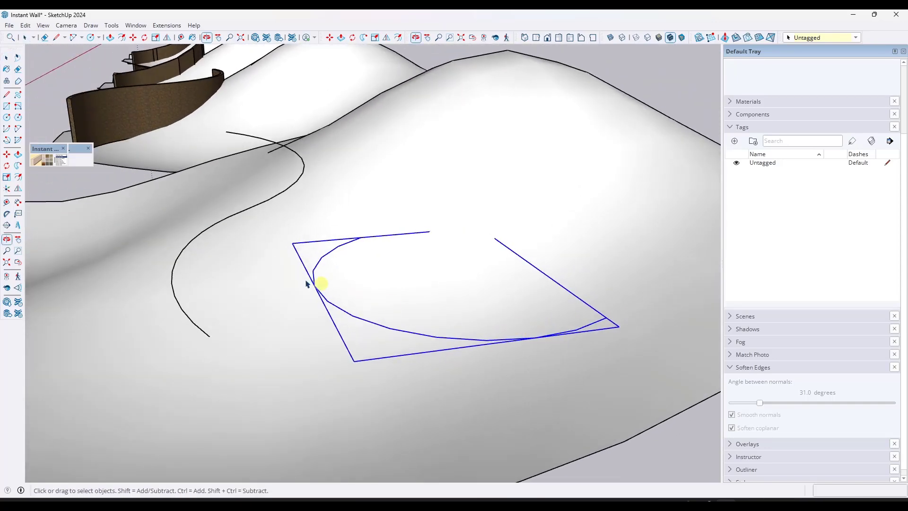
{"action": "left_click", "coordinate": [36, 160]}
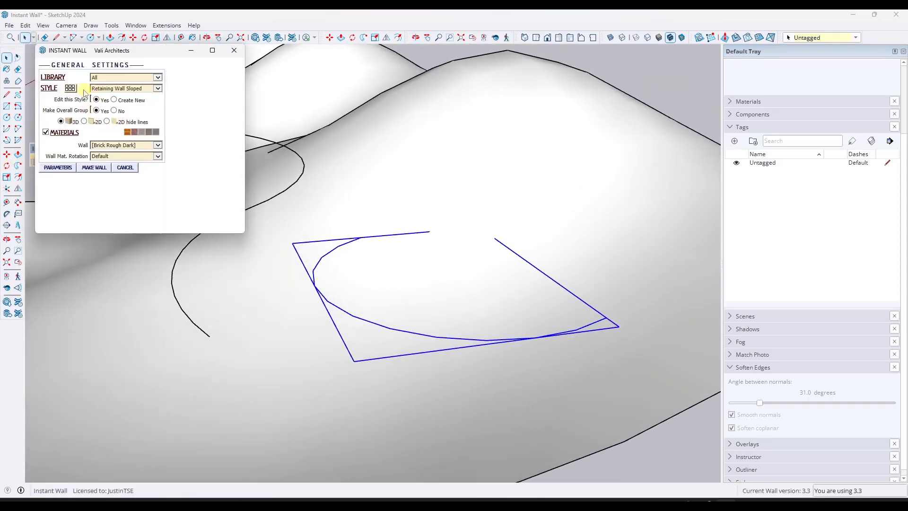
{"action": "left_click", "coordinate": [73, 88]}
{"action": "scroll", "coordinate": [256, 217], "scroll_direction": "down", "scroll_amount": 3}
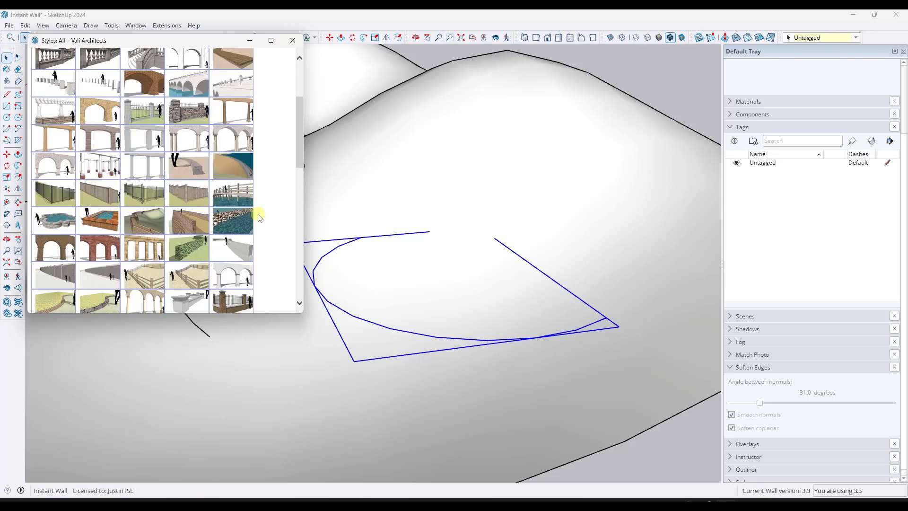
{"action": "scroll", "coordinate": [263, 216], "scroll_direction": "down", "scroll_amount": 3}
{"action": "scroll", "coordinate": [264, 213], "scroll_direction": "down", "scroll_amount": 3}
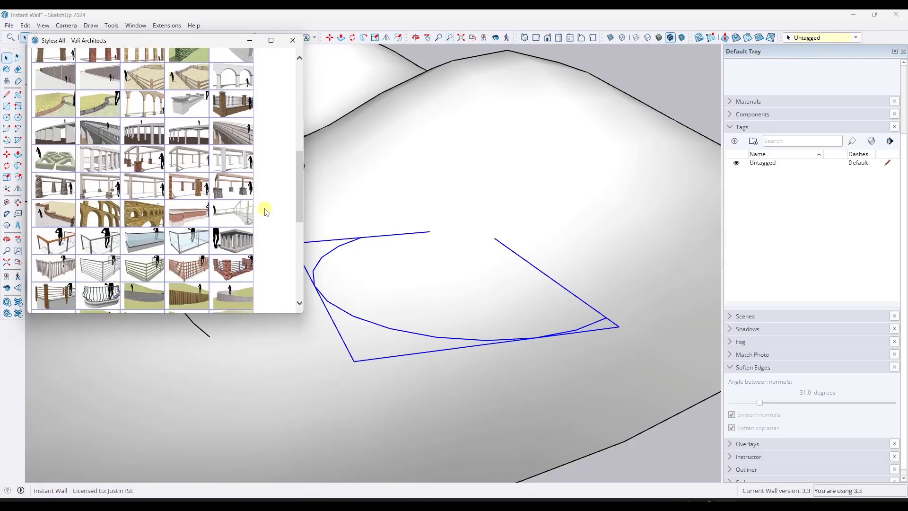
{"action": "scroll", "coordinate": [262, 203], "scroll_direction": "down", "scroll_amount": 3}
{"action": "scroll", "coordinate": [270, 211], "scroll_direction": "down", "scroll_amount": 3}
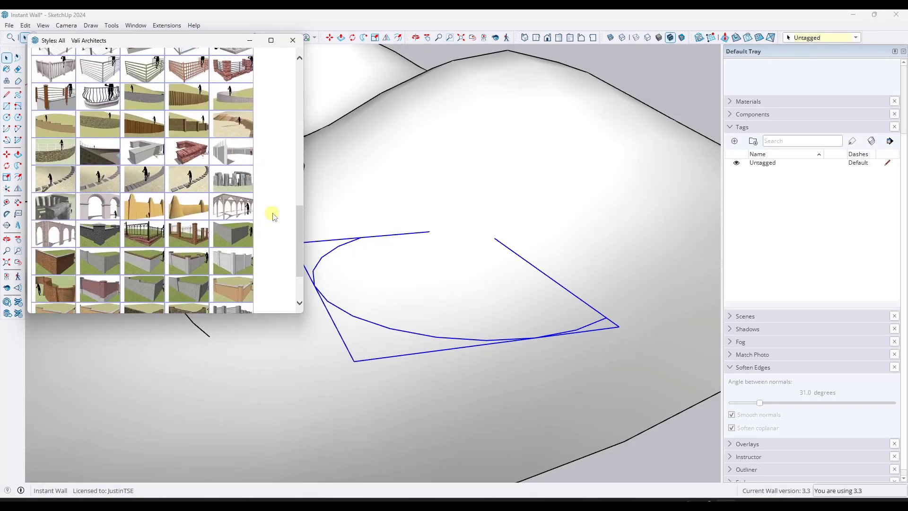
{"action": "scroll", "coordinate": [280, 210], "scroll_direction": "down", "scroll_amount": 3}
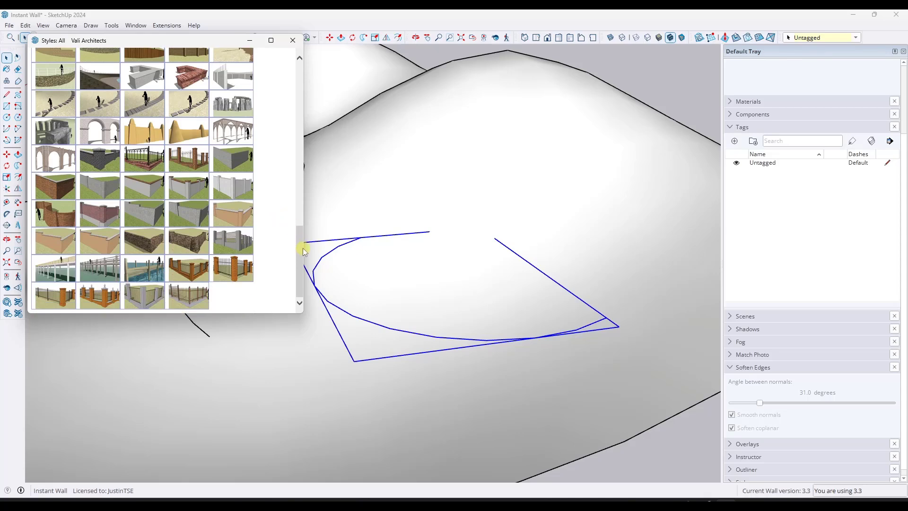
{"action": "left_click_drag", "start_coordinate": [300, 268], "coordinate": [303, 234]}
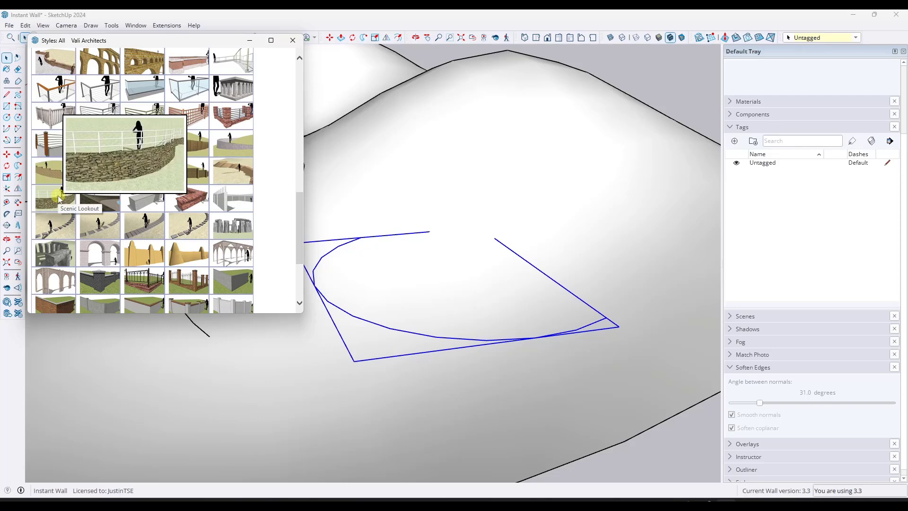
{"action": "left_click", "coordinate": [62, 198]}
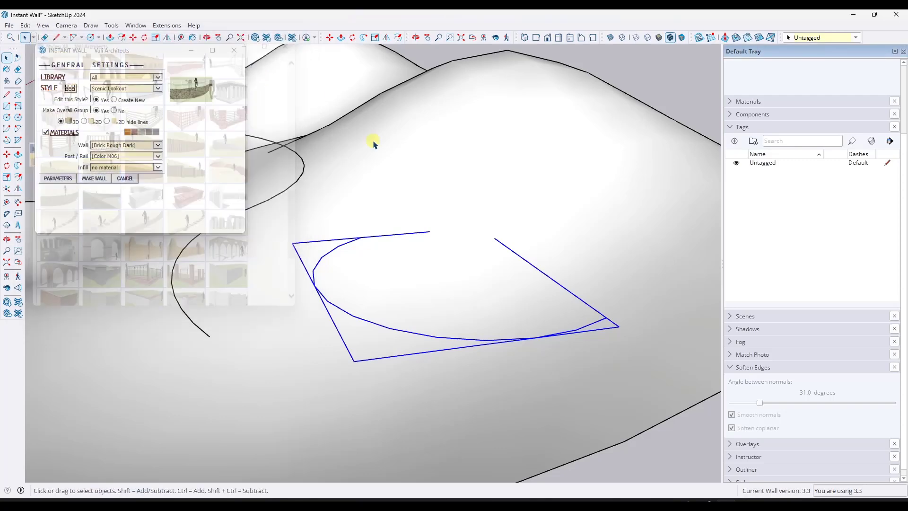
- Generate the Scenic Lookout wall along the arc, inspect it from the side and undo it
{"action": "middle_click_drag", "start_coordinate": [520, 289], "coordinate": [452, 264]}
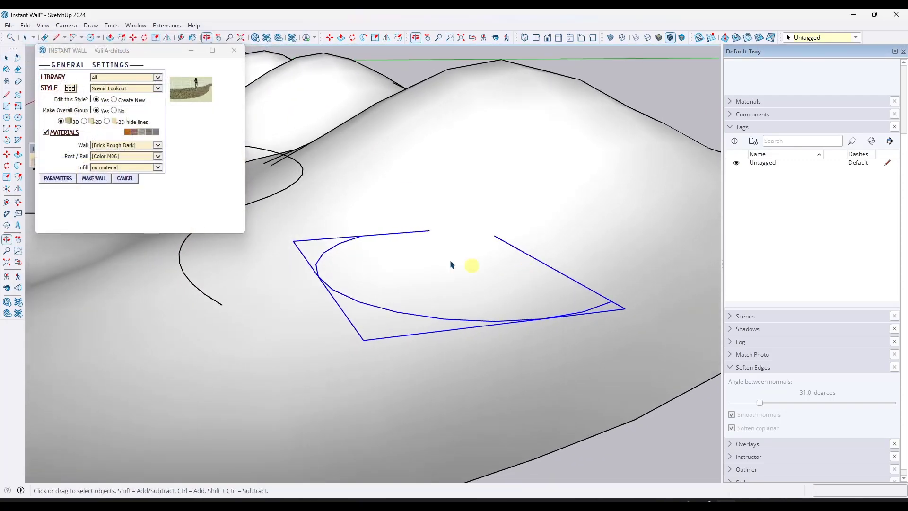
{"action": "left_click", "coordinate": [98, 178]}
{"action": "scroll", "coordinate": [414, 304], "scroll_direction": "down", "scroll_amount": 1}
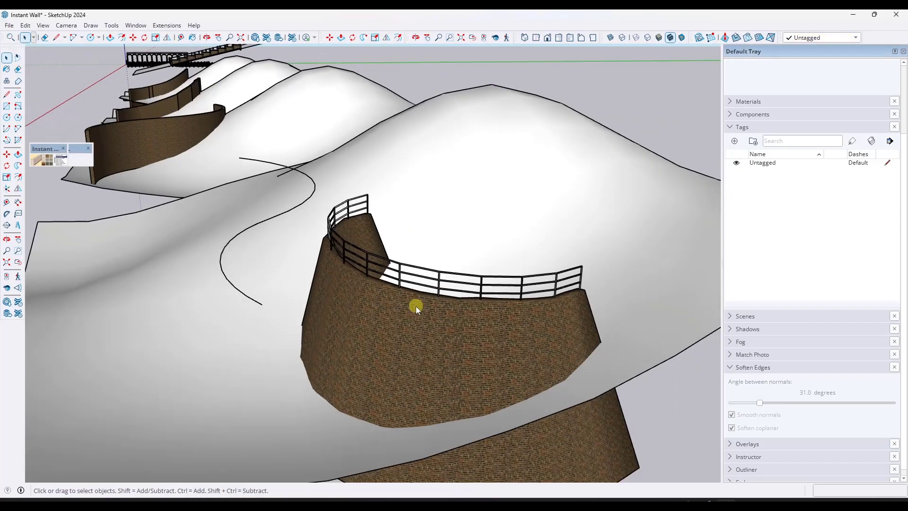
{"action": "middle_click_drag", "start_coordinate": [416, 305], "coordinate": [567, 287]}
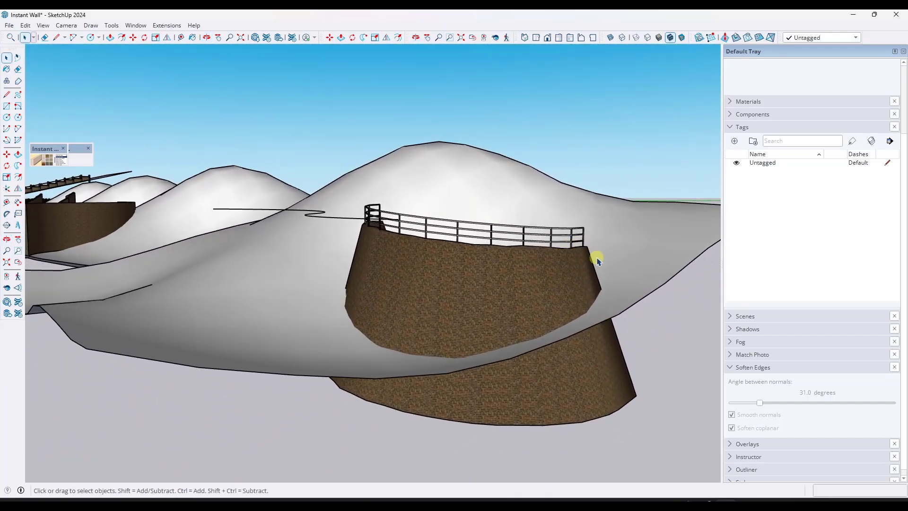
{"action": "key", "text": "ctrl+z"}
- Restart Instant Wall for the grouped arc and set the wall Height to 0' in the style parameters
{"action": "left_click", "coordinate": [471, 263]}
{"action": "middle_click_drag", "start_coordinate": [472, 263], "coordinate": [511, 283]}
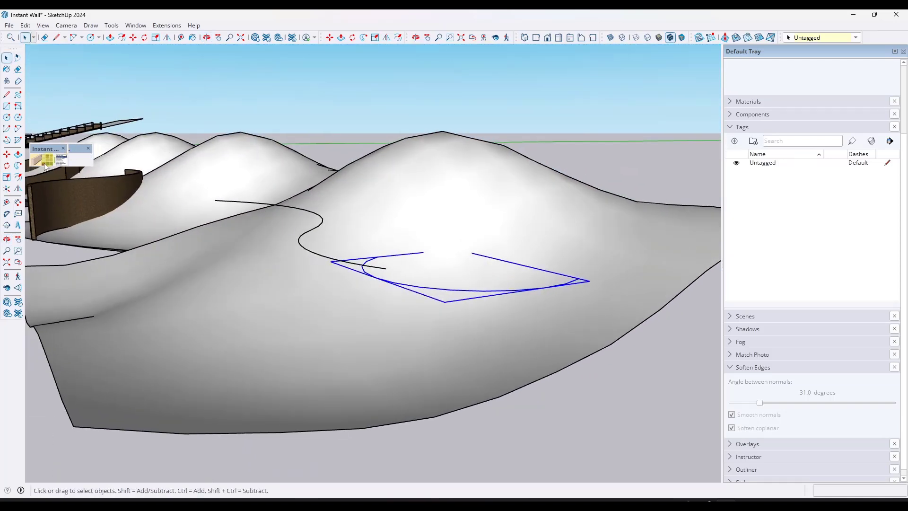
{"action": "left_click", "coordinate": [37, 160]}
{"action": "left_click", "coordinate": [57, 178]}
{"action": "scroll", "coordinate": [196, 150], "scroll_direction": "down", "scroll_amount": 3}
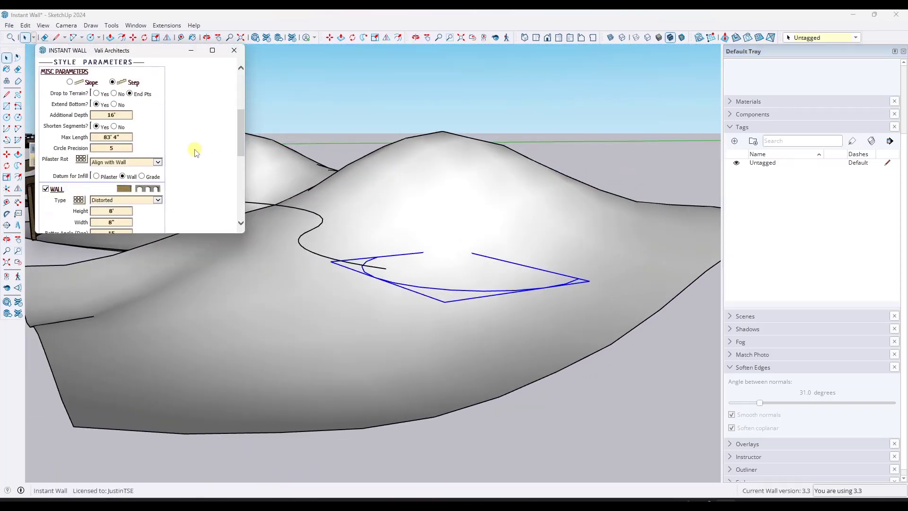
{"action": "scroll", "coordinate": [165, 163], "scroll_direction": "down", "scroll_amount": 1}
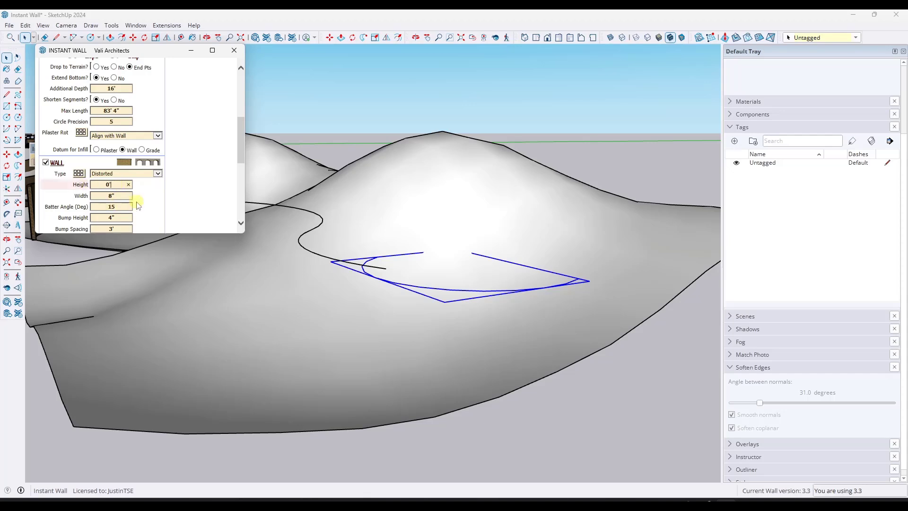
{"action": "scroll", "coordinate": [179, 183], "scroll_direction": "down", "scroll_amount": 10}
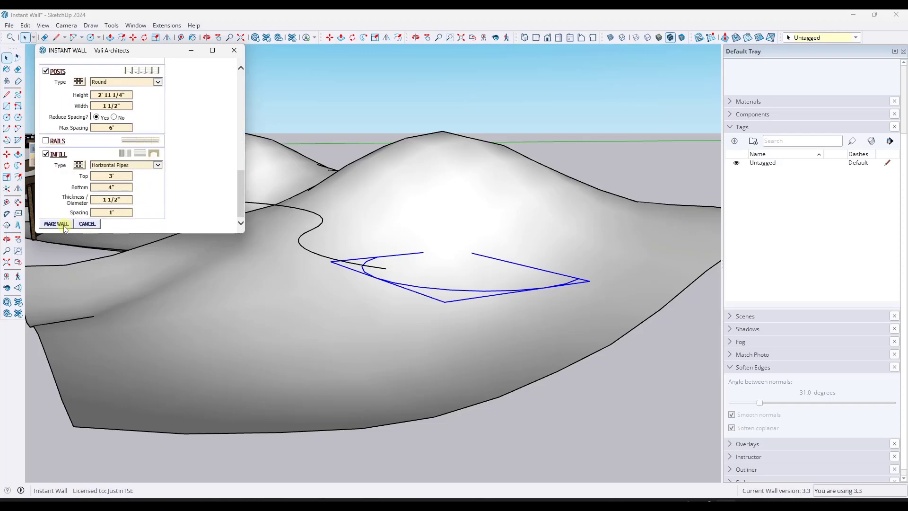
- Generate the zero-height lookout wall and undo it
{"action": "left_click", "coordinate": [60, 227]}
{"action": "middle_click_drag", "start_coordinate": [450, 283], "coordinate": [430, 290]}
{"action": "key", "text": "ctrl+z"}
- Restart Instant Wall for the grouped arc, set the wall Height to 1 and generate the Scenic Lookout wall
{"action": "scroll", "coordinate": [434, 286], "scroll_direction": "down", "scroll_amount": 3}
{"action": "left_click", "coordinate": [429, 285]}
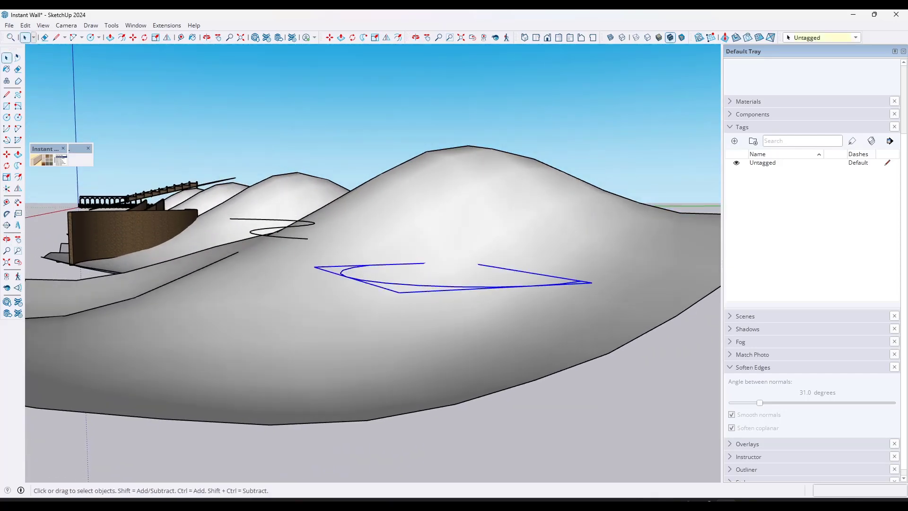
{"action": "left_click", "coordinate": [36, 161]}
{"action": "left_click", "coordinate": [54, 180]}
{"action": "scroll", "coordinate": [156, 178], "scroll_direction": "down", "scroll_amount": 5}
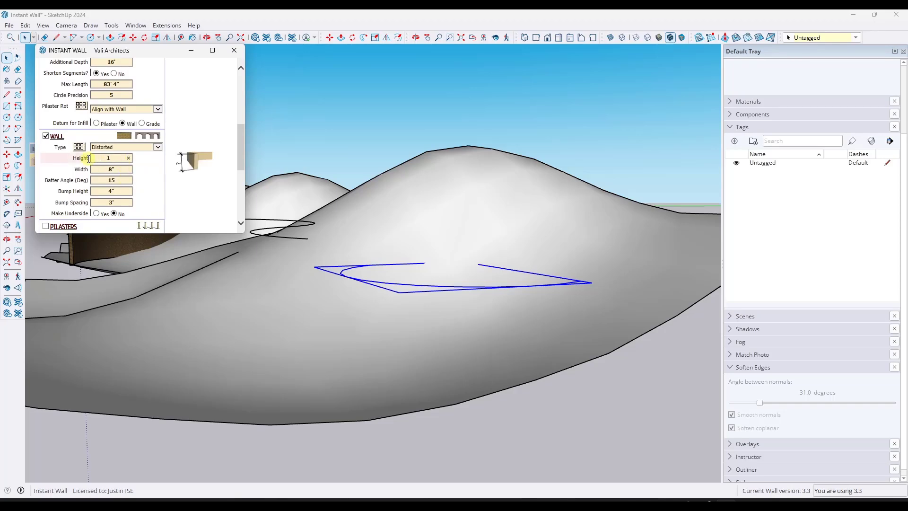
{"action": "scroll", "coordinate": [187, 152], "scroll_direction": "down", "scroll_amount": 5}
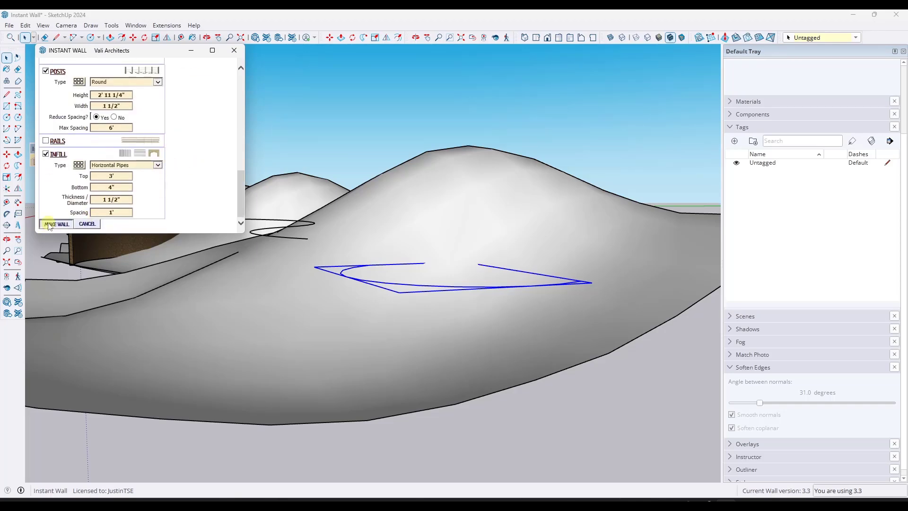
{"action": "left_click", "coordinate": [55, 224]}
{"action": "middle_click_drag", "start_coordinate": [455, 288], "coordinate": [257, 267]}
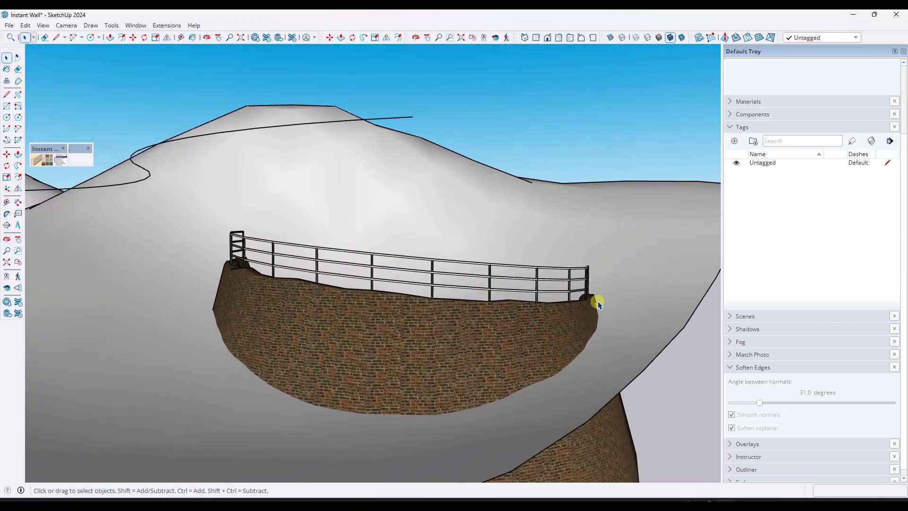
{"action": "middle_click_drag", "start_coordinate": [598, 304], "coordinate": [458, 334]}
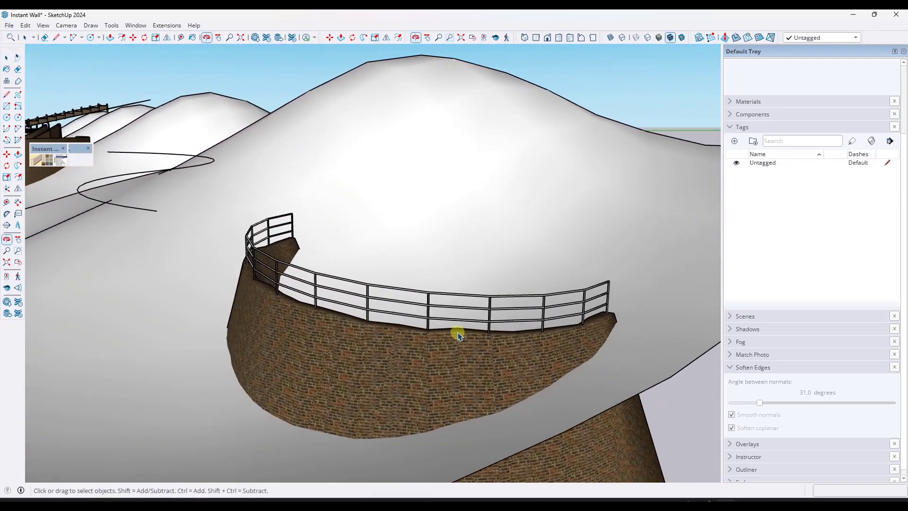
{"action": "middle_click_drag", "start_coordinate": [600, 314], "coordinate": [590, 286]}
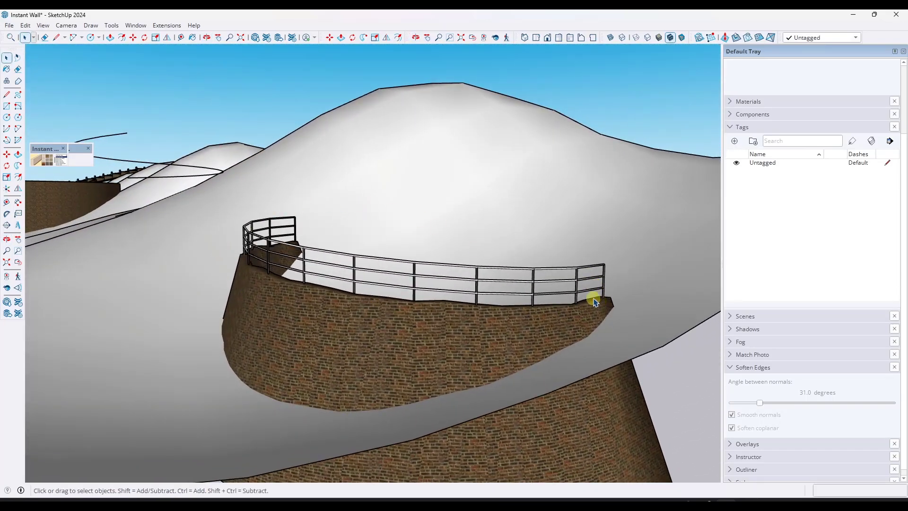
- Make each of the three V-shaped line paths beyond the lookout terrain into its own group
{"action": "scroll", "coordinate": [543, 290], "scroll_direction": "down", "scroll_amount": 10}
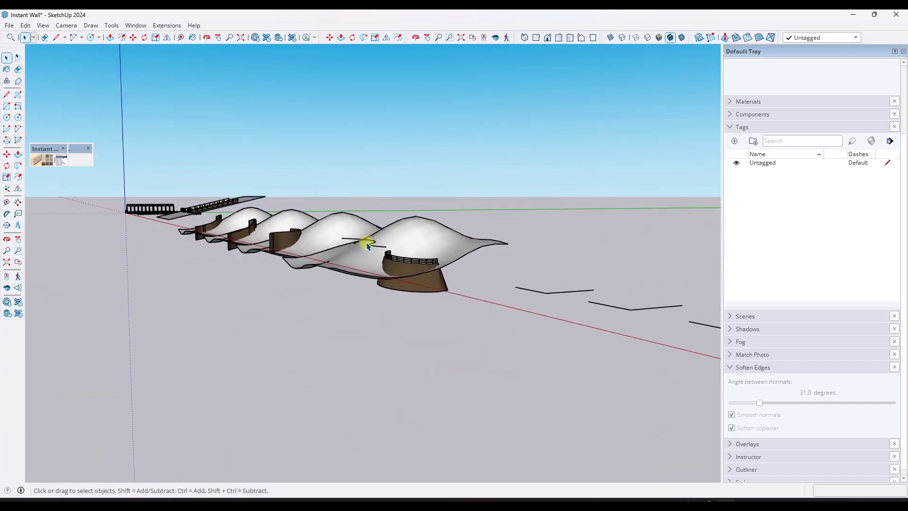
{"action": "middle_click_drag", "start_coordinate": [367, 241], "coordinate": [469, 322]}
{"action": "scroll", "coordinate": [492, 317], "scroll_direction": "up", "scroll_amount": 5}
{"action": "middle_click_drag", "start_coordinate": [501, 284], "coordinate": [427, 258]}
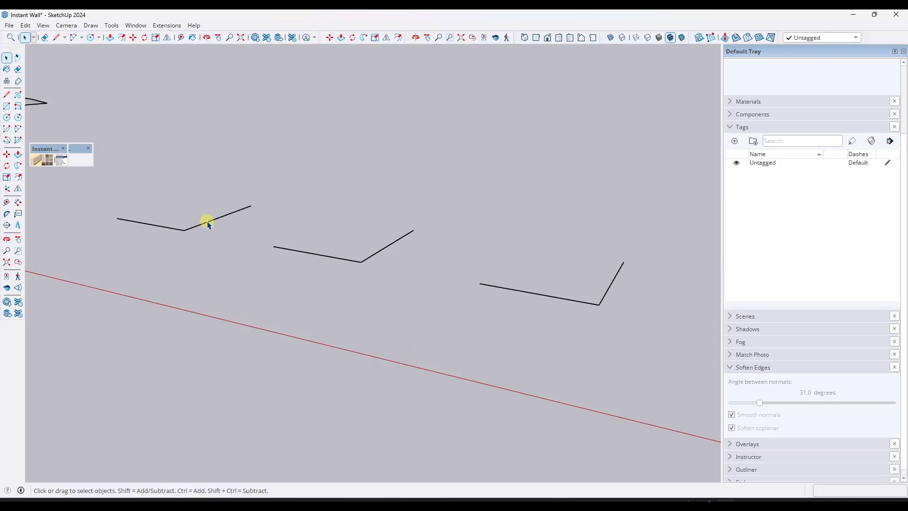
{"action": "scroll", "coordinate": [277, 216], "scroll_direction": "down", "scroll_amount": 3}
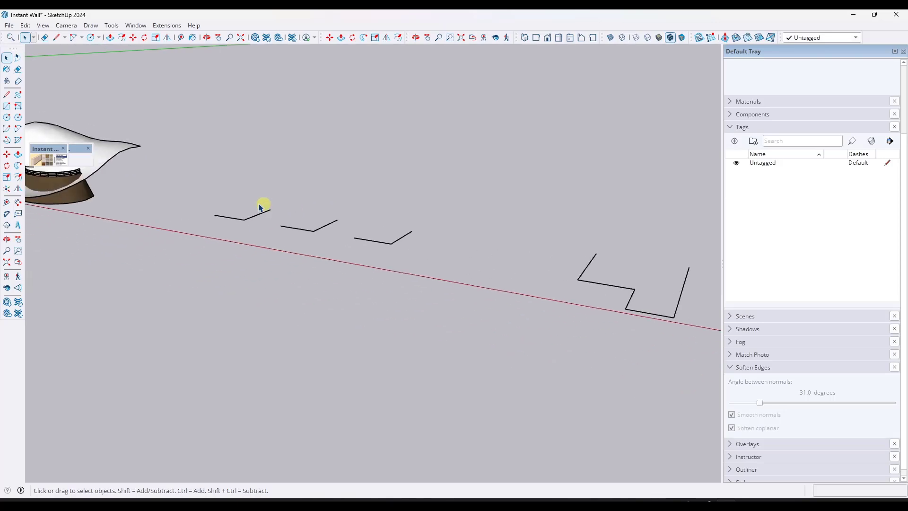
{"action": "scroll", "coordinate": [263, 227], "scroll_direction": "up", "scroll_amount": 4}
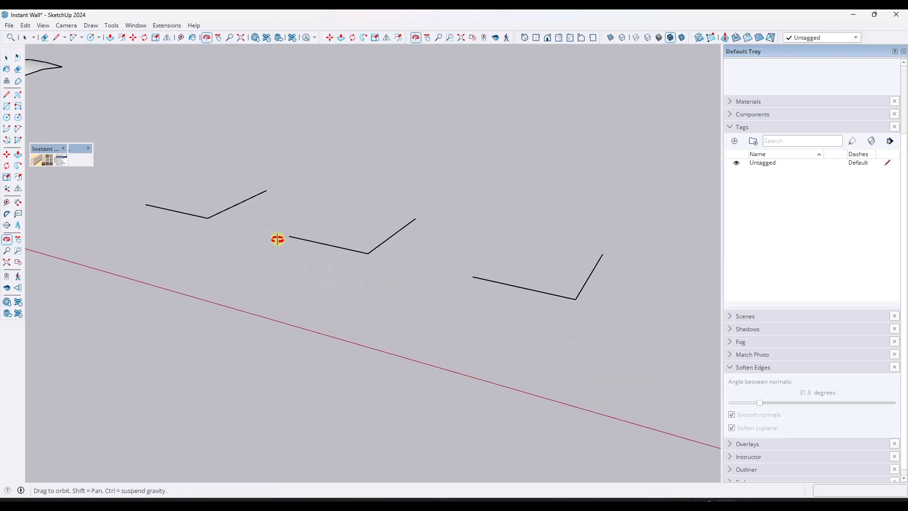
{"action": "right_click", "coordinate": [202, 217]}
{"action": "left_click", "coordinate": [247, 305]}
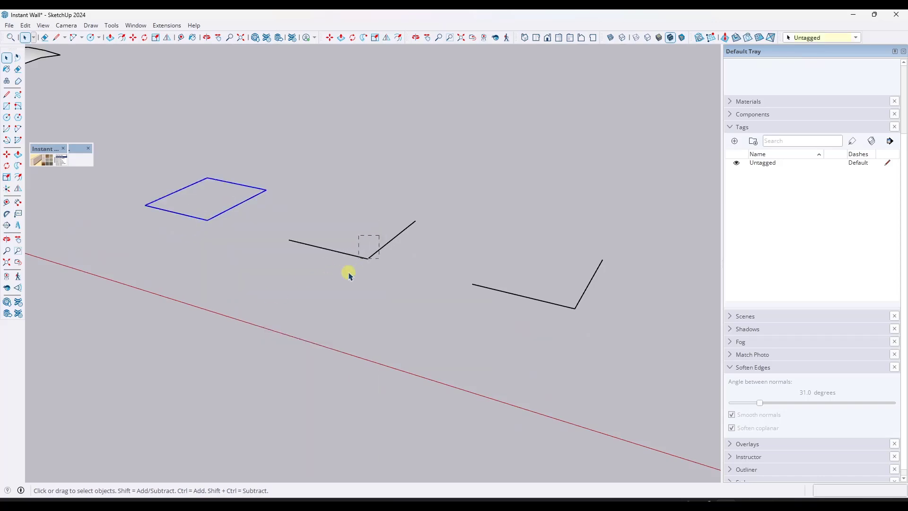
{"action": "left_click_drag", "start_coordinate": [348, 275], "coordinate": [356, 257]}
{"action": "right_click", "coordinate": [355, 258]}
{"action": "left_click", "coordinate": [387, 343]}
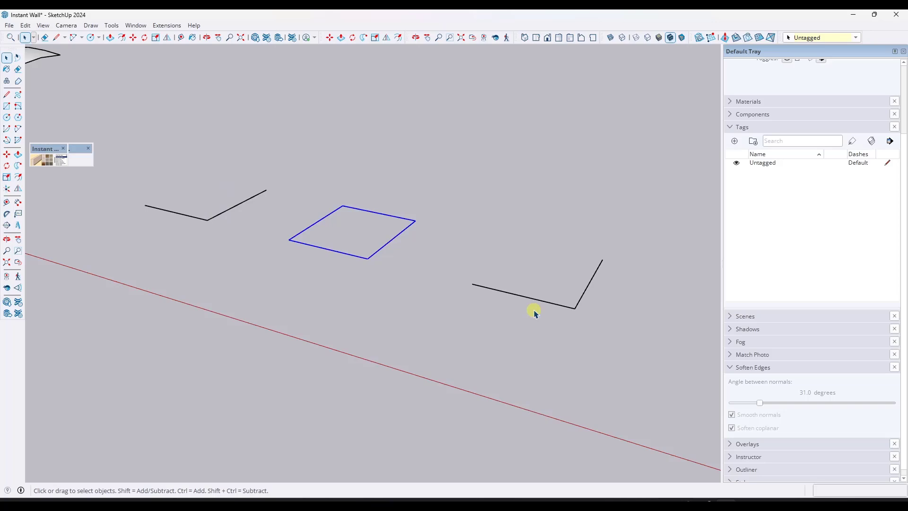
{"action": "right_click", "coordinate": [579, 308]}
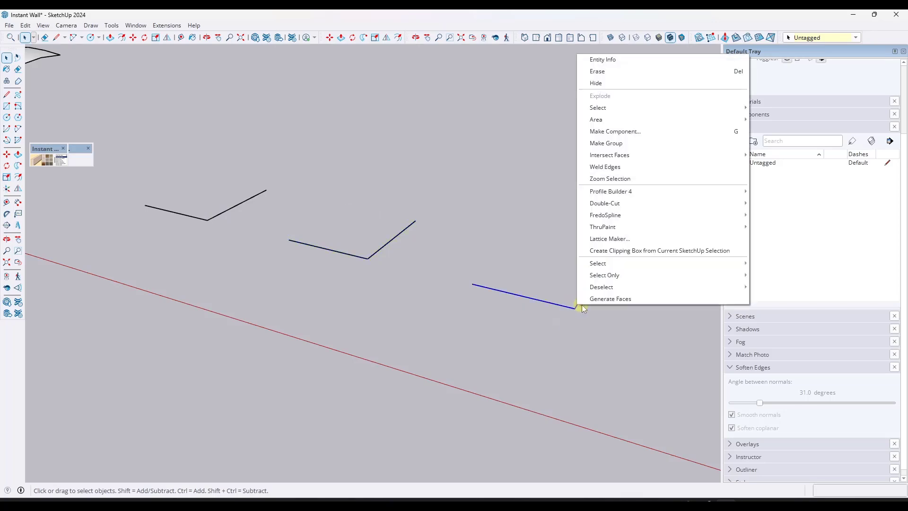
{"action": "left_click", "coordinate": [606, 143]}
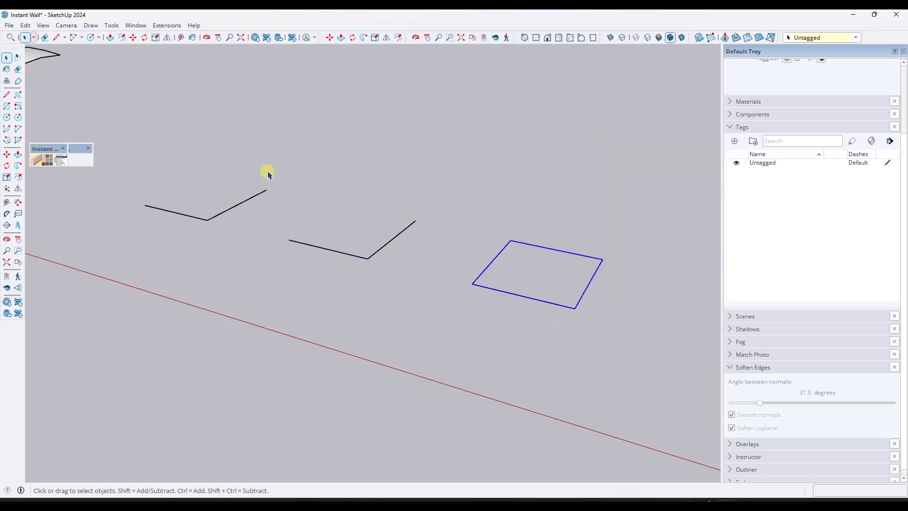
- Start Instant Wall for the first grouped path, choose the Wrought Iron Brick 4 style and generate the 3D fence
{"action": "left_click", "coordinate": [37, 161]}
{"action": "left_click", "coordinate": [71, 88]}
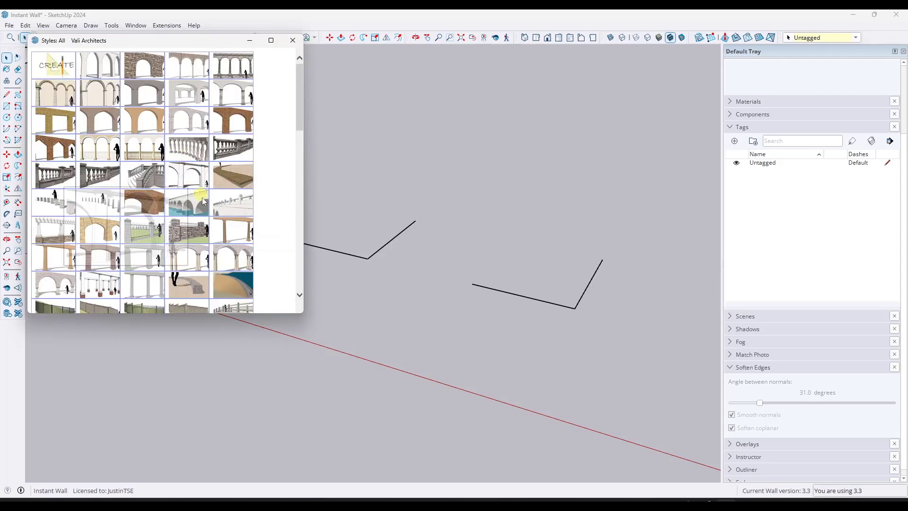
{"action": "scroll", "coordinate": [266, 214], "scroll_direction": "down", "scroll_amount": 10}
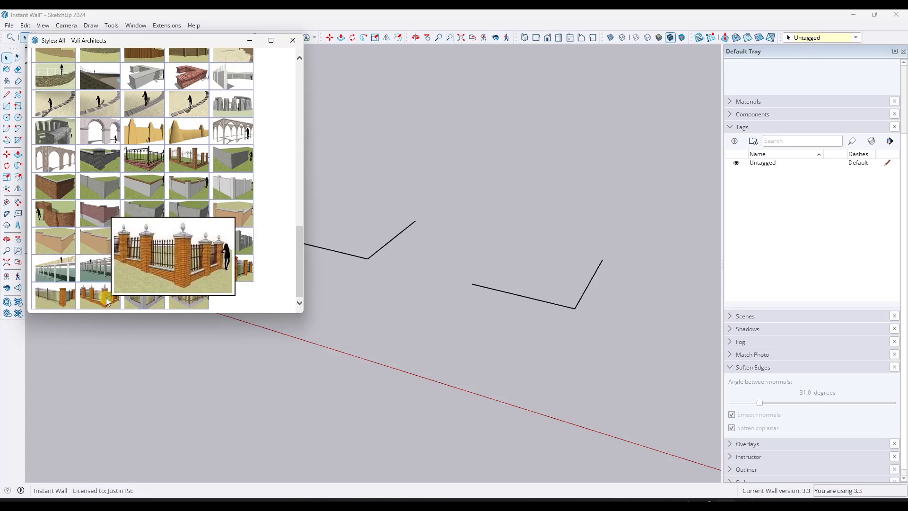
{"action": "left_click", "coordinate": [292, 41]}
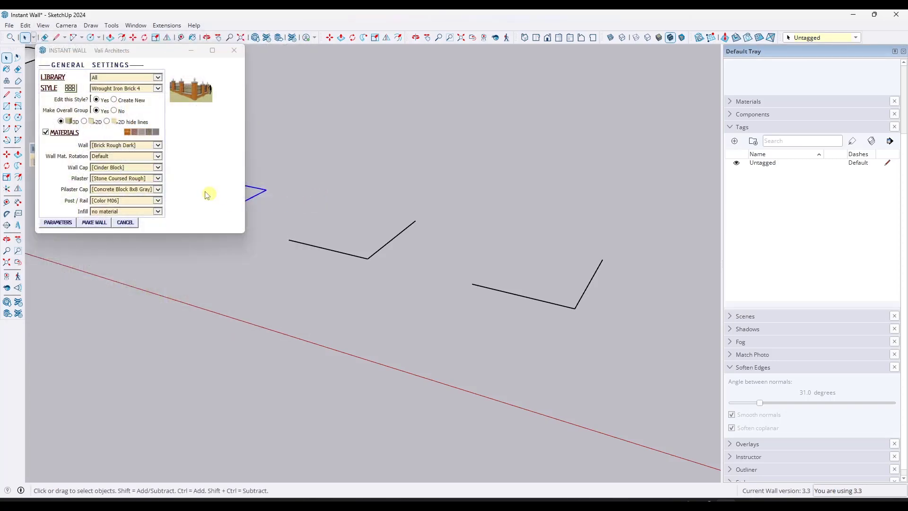
{"action": "left_click", "coordinate": [94, 223]}
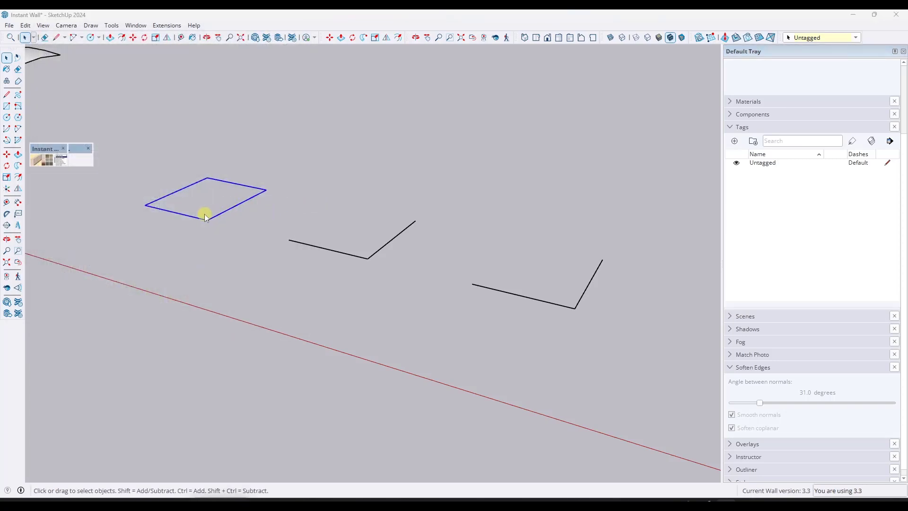
{"action": "scroll", "coordinate": [279, 212], "scroll_direction": "up", "scroll_amount": 3}
{"action": "scroll", "coordinate": [222, 180], "scroll_direction": "down", "scroll_amount": 3}
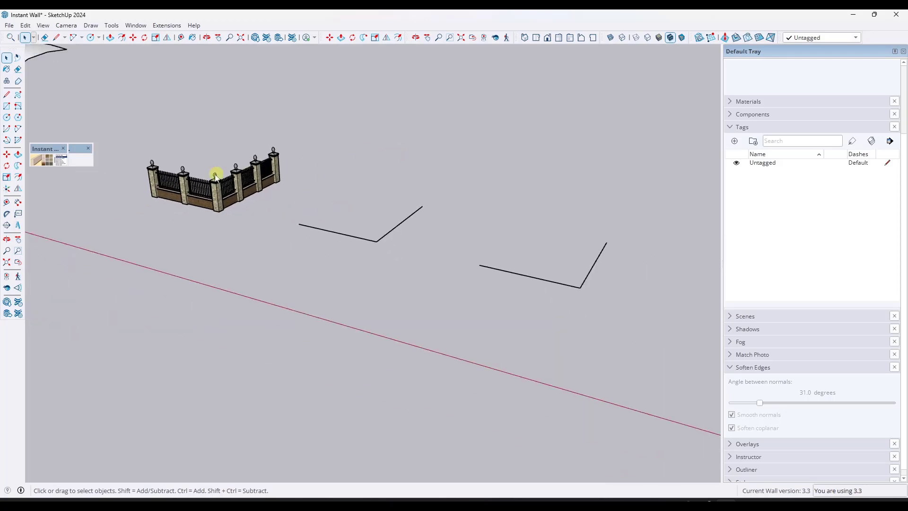
- Generate a Wrought Iron Brick 4 fence along the second grouped path with the 2D option
{"action": "scroll", "coordinate": [215, 176], "scroll_direction": "up", "scroll_amount": 3}
{"action": "middle_click_drag", "start_coordinate": [219, 177], "coordinate": [220, 134]}
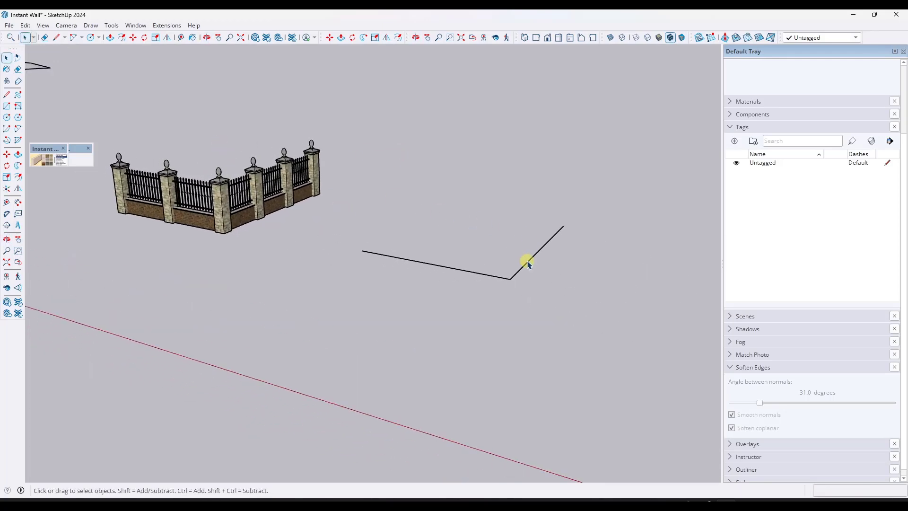
{"action": "left_click", "coordinate": [39, 162]}
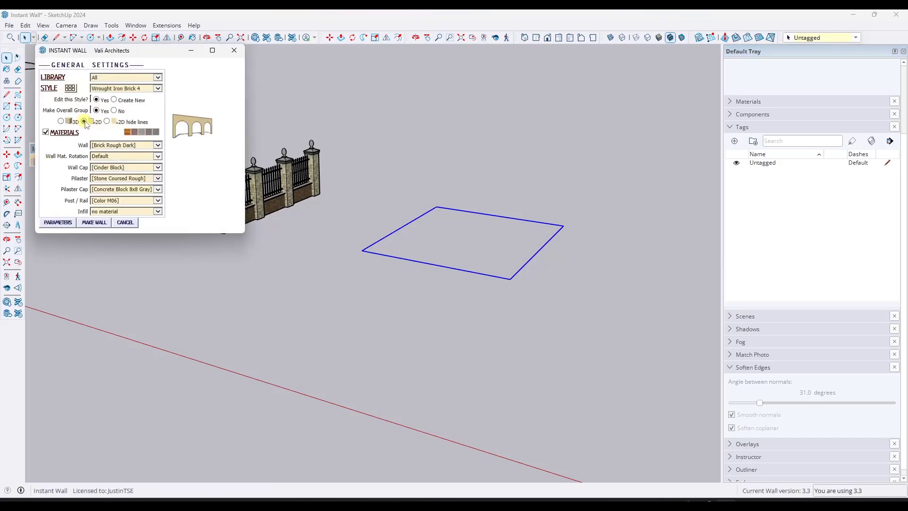
{"action": "left_click", "coordinate": [94, 223]}
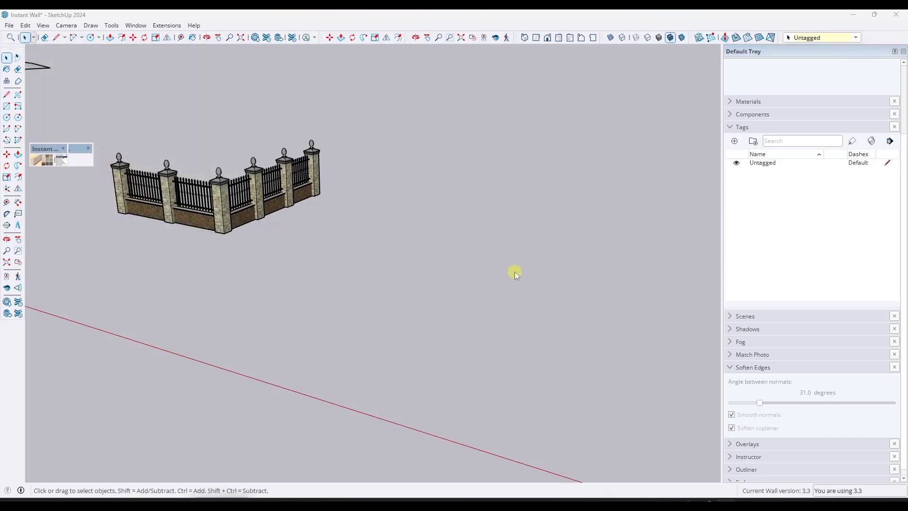
- Examine the 2D fence's pilasters, caps and railings up close and compare them with the 3D fence
{"action": "middle_click_drag", "start_coordinate": [517, 260], "coordinate": [602, 281]}
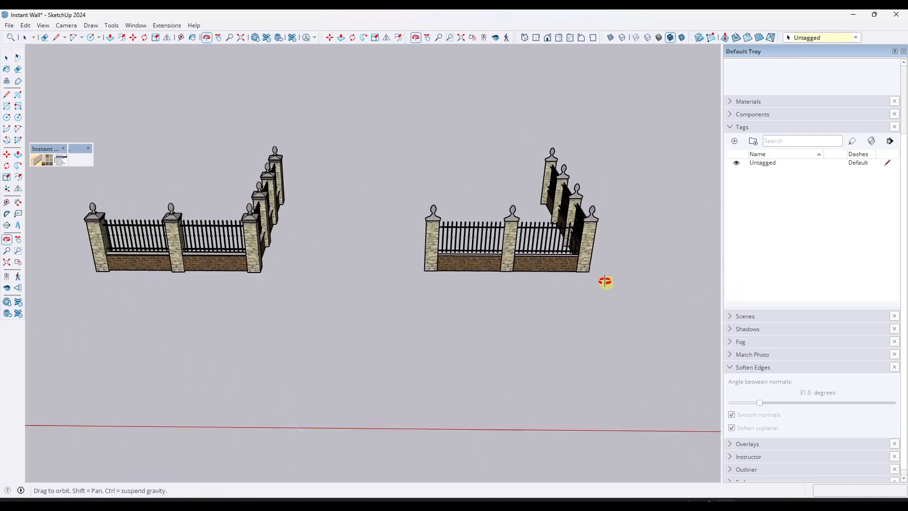
{"action": "scroll", "coordinate": [581, 198], "scroll_direction": "up", "scroll_amount": 8}
{"action": "middle_click_drag", "start_coordinate": [624, 224], "coordinate": [363, 137]}
{"action": "scroll", "coordinate": [363, 138], "scroll_direction": "down", "scroll_amount": 3}
{"action": "middle_click_drag", "start_coordinate": [502, 158], "coordinate": [227, 181]}
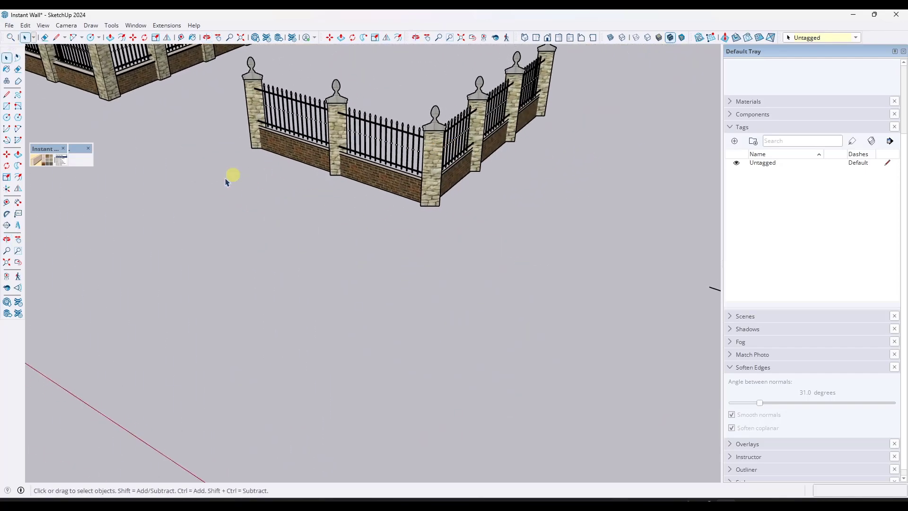
{"action": "middle_click_drag", "start_coordinate": [482, 66], "coordinate": [393, 117]}
{"action": "middle_click_drag", "start_coordinate": [440, 163], "coordinate": [385, 170]}
{"action": "scroll", "coordinate": [350, 171], "scroll_direction": "up", "scroll_amount": 6}
- Generate a Wrought Iron Brick 4 fence along the third grouped path with the 2D hide lines option
{"action": "scroll", "coordinate": [340, 172], "scroll_direction": "down", "scroll_amount": 5}
{"action": "scroll", "coordinate": [312, 176], "scroll_direction": "down", "scroll_amount": 5}
{"action": "middle_click_drag", "start_coordinate": [318, 143], "coordinate": [391, 176]}
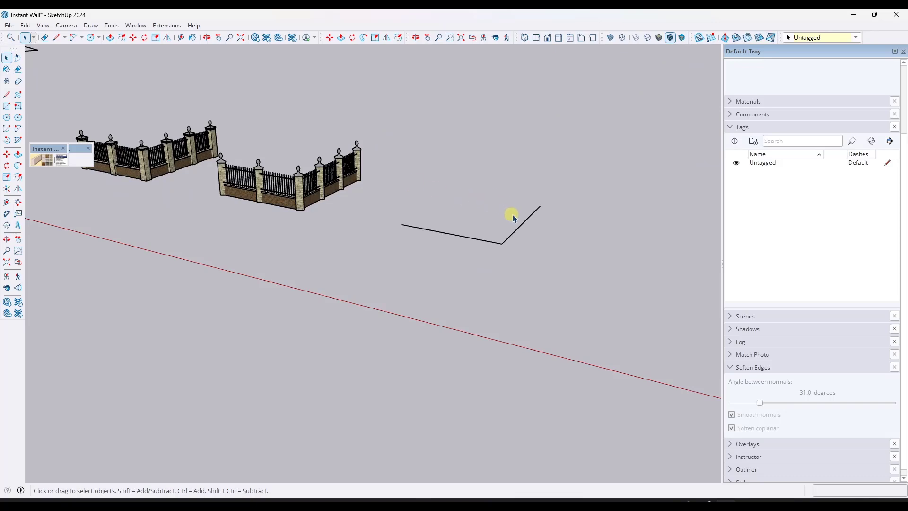
{"action": "left_click", "coordinate": [34, 162]}
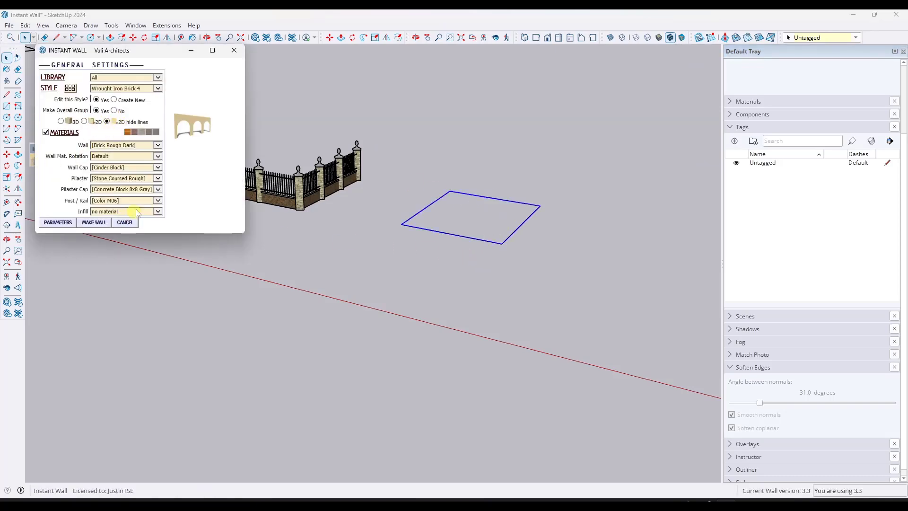
{"action": "left_click", "coordinate": [95, 222]}
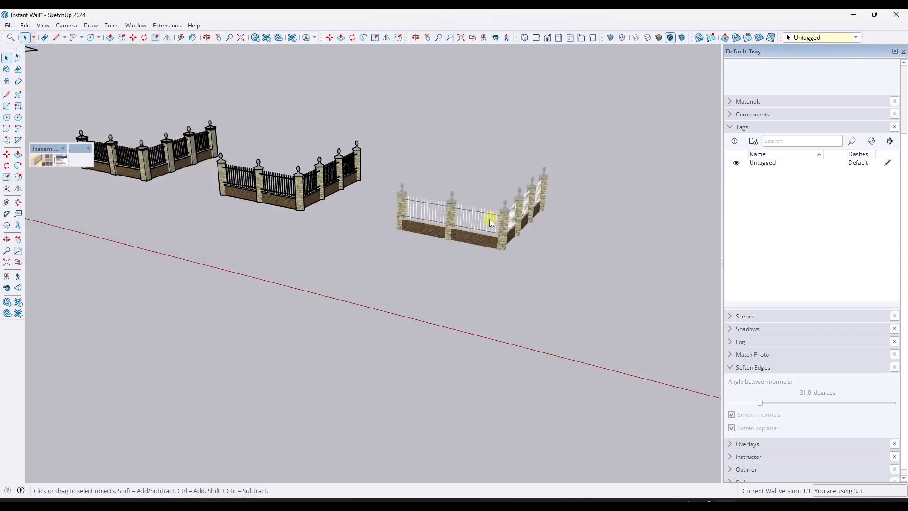
- Examine the fence made with hidden lines from near and far, alongside the other two fences
{"action": "scroll", "coordinate": [491, 220], "scroll_direction": "up", "scroll_amount": 3}
{"action": "mouse_move", "coordinate": [506, 221]}
{"action": "middle_mouse_down"}
{"action": "mouse_move", "coordinate": [374, 199]}
{"action": "mouse_move", "coordinate": [470, 196]}
{"action": "mouse_move", "coordinate": [509, 213]}
{"action": "middle_mouse_up"}
{"action": "scroll", "coordinate": [440, 203], "scroll_direction": "up", "scroll_amount": 5}
{"action": "scroll", "coordinate": [374, 199], "scroll_direction": "down", "scroll_amount": 5}
{"action": "key", "text": "space"}
{"action": "scroll", "coordinate": [425, 207], "scroll_direction": "down", "scroll_amount": 4}
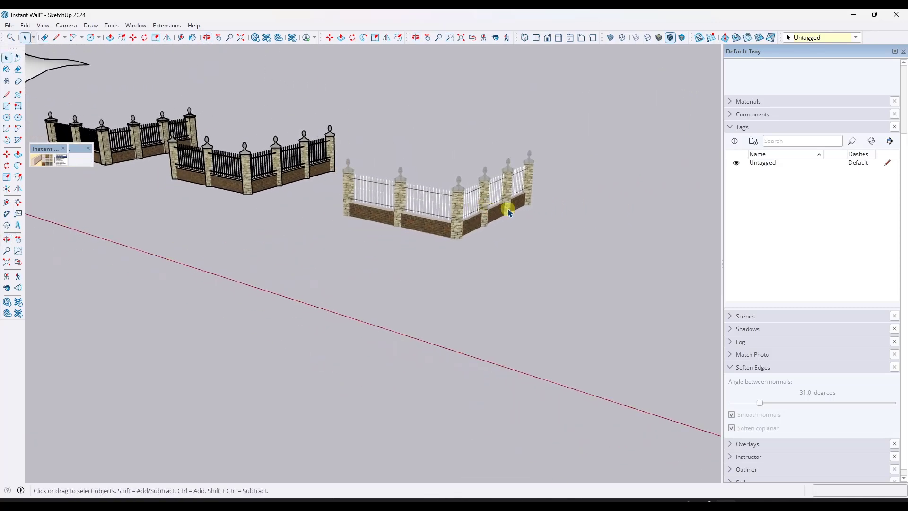
{"action": "scroll", "coordinate": [558, 186], "scroll_direction": "up", "scroll_amount": 3}
{"action": "scroll", "coordinate": [510, 182], "scroll_direction": "down", "scroll_amount": 2}
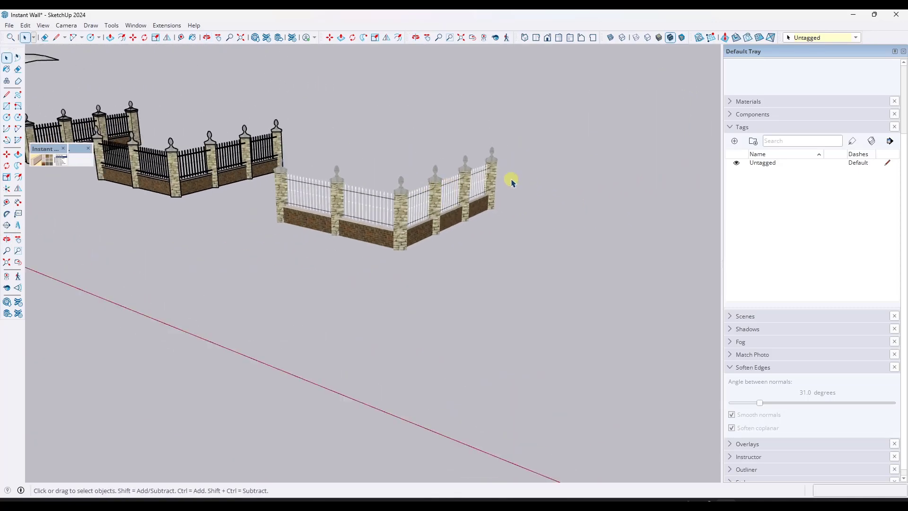
{"action": "scroll", "coordinate": [497, 181], "scroll_direction": "up", "scroll_amount": 5}
{"action": "scroll", "coordinate": [297, 235], "scroll_direction": "up", "scroll_amount": 1}
- Show hidden geometry to check the third fence's hidden edges, and turn its display off again
{"action": "left_click", "coordinate": [313, 191]}
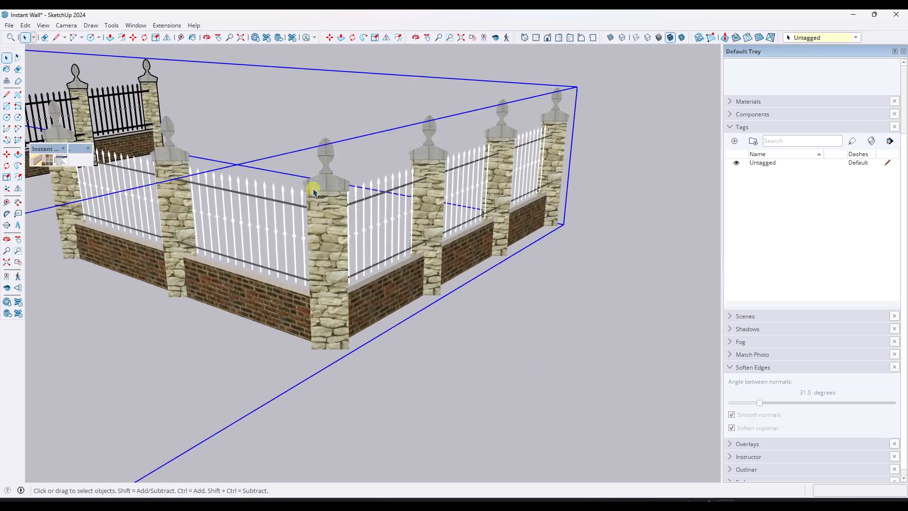
{"action": "left_click", "coordinate": [43, 26]}
{"action": "left_click", "coordinate": [64, 62]}
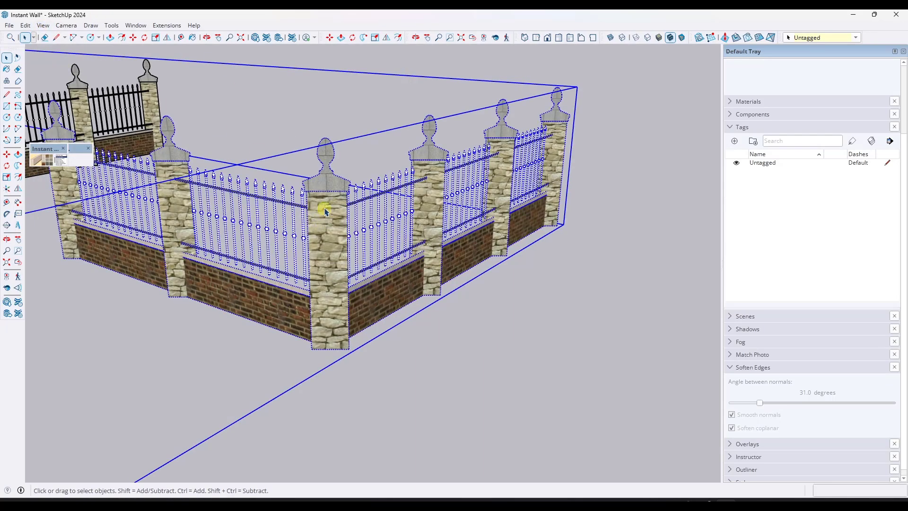
{"action": "scroll", "coordinate": [349, 189], "scroll_direction": "up", "scroll_amount": 2}
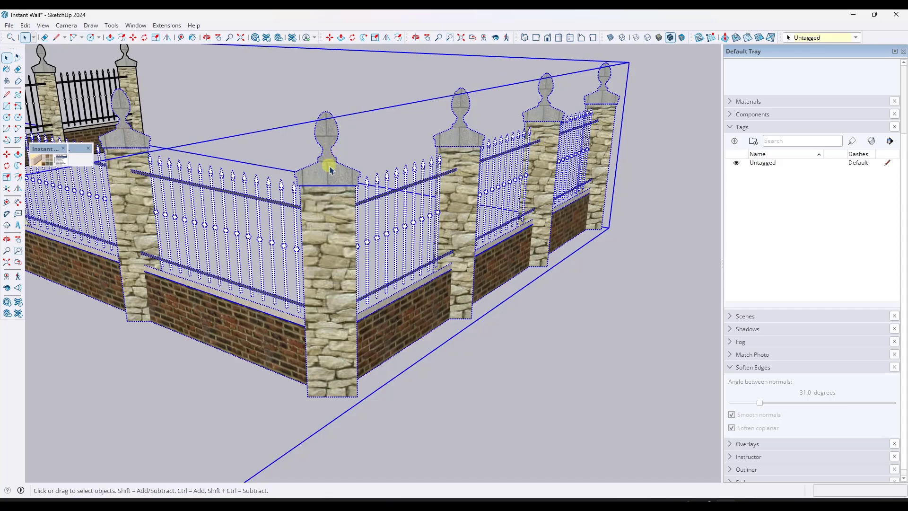
{"action": "left_click", "coordinate": [371, 113]}
{"action": "scroll", "coordinate": [367, 91], "scroll_direction": "down", "scroll_amount": 5}
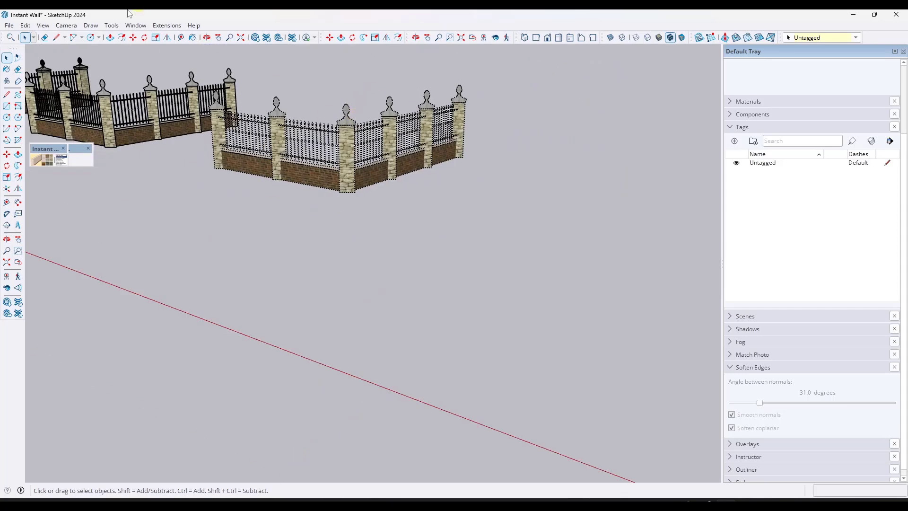
{"action": "left_click", "coordinate": [42, 26]}
{"action": "left_click", "coordinate": [68, 73]}
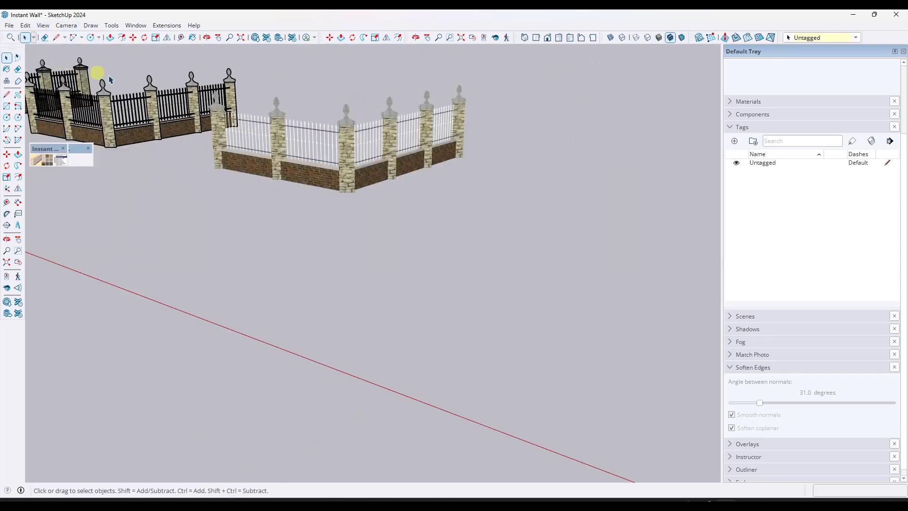
- Make the stepped line path beyond the three fences into a group
{"action": "middle_click_drag", "start_coordinate": [353, 156], "coordinate": [380, 171]}
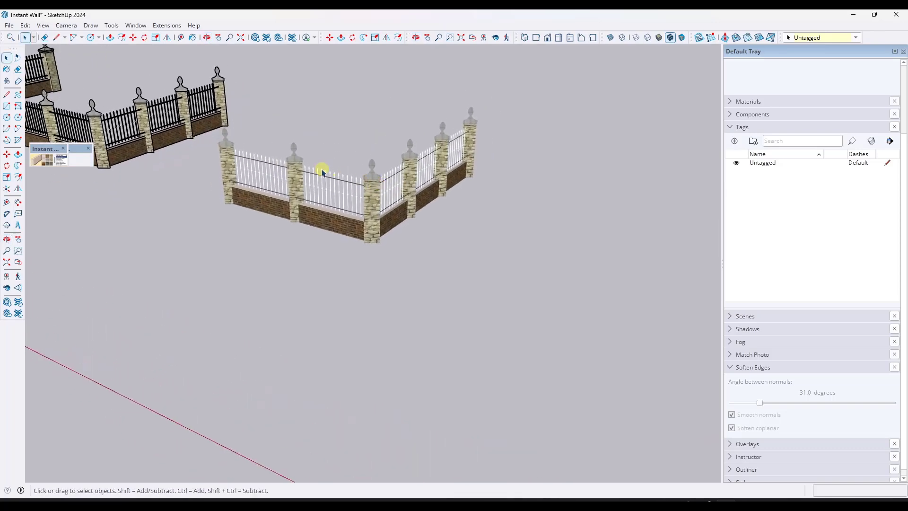
{"action": "scroll", "coordinate": [311, 154], "scroll_direction": "down", "scroll_amount": 5}
{"action": "middle_click_drag", "start_coordinate": [329, 245], "coordinate": [321, 243]}
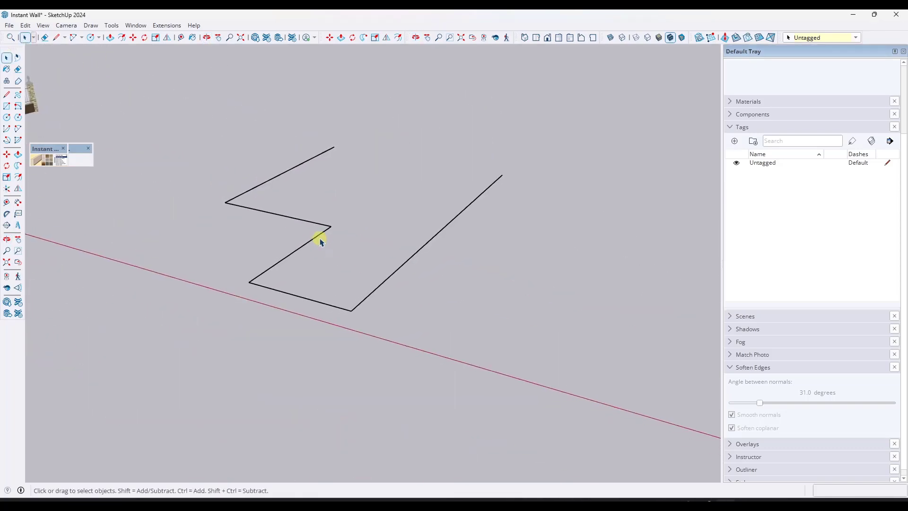
{"action": "right_click", "coordinate": [318, 238]}
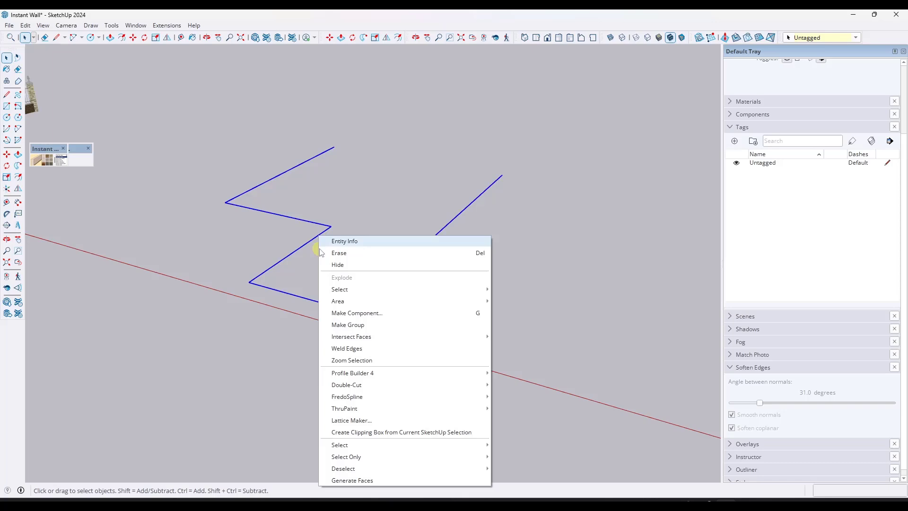
{"action": "left_click", "coordinate": [357, 326]}
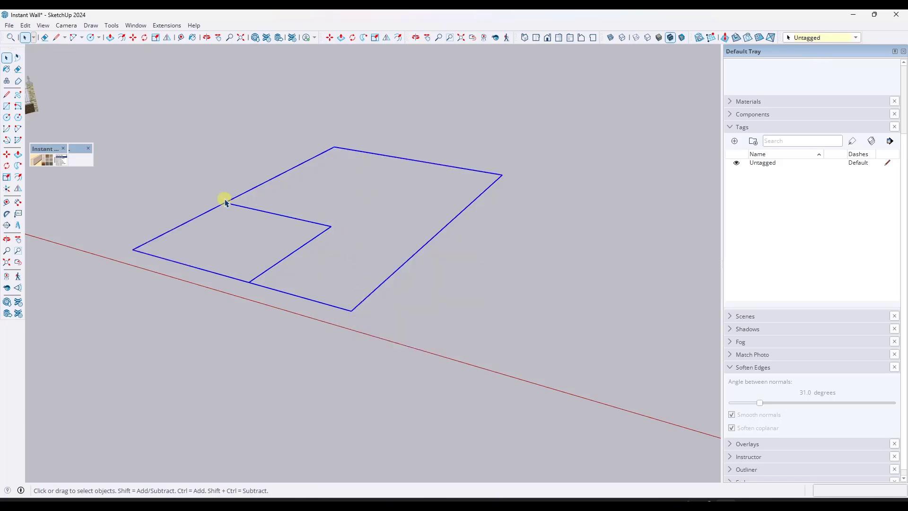
- Start Instant Wall on the grouped stepped path and choose the Wall Wood Boards style from the style library
{"action": "left_click", "coordinate": [46, 162]}
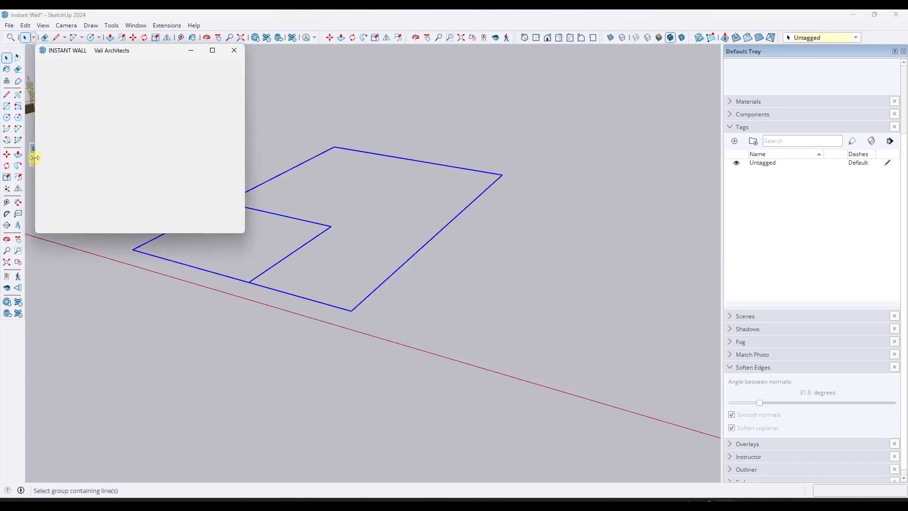
{"action": "left_click", "coordinate": [69, 89]}
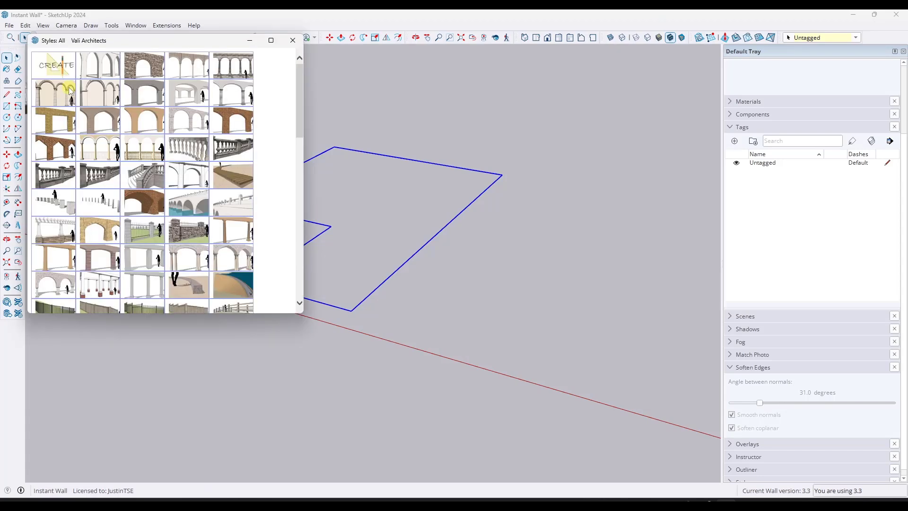
{"action": "scroll", "coordinate": [288, 215], "scroll_direction": "down", "scroll_amount": 8}
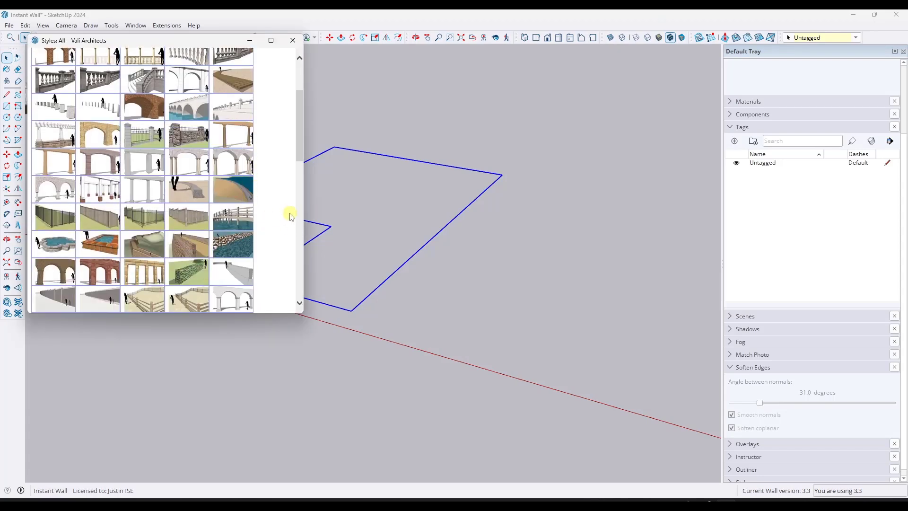
{"action": "scroll", "coordinate": [283, 208], "scroll_direction": "down", "scroll_amount": 6}
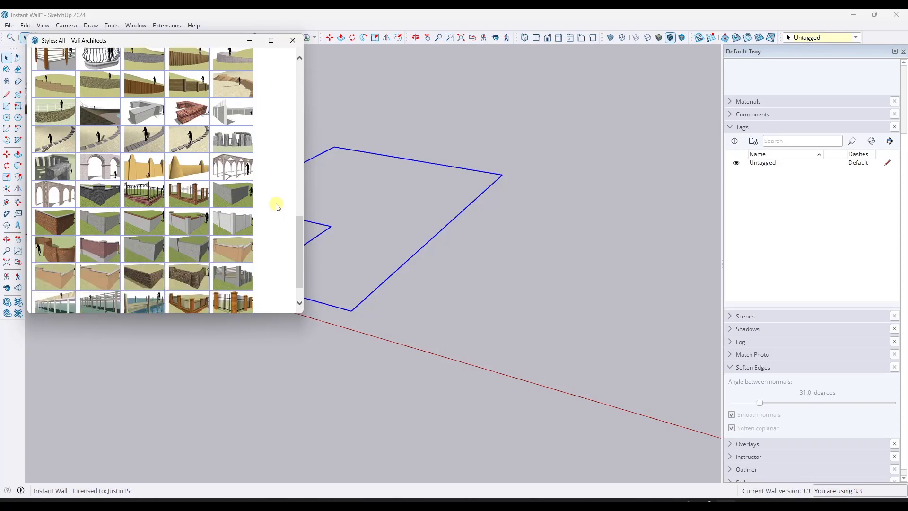
{"action": "scroll", "coordinate": [268, 201], "scroll_direction": "down", "scroll_amount": 1}
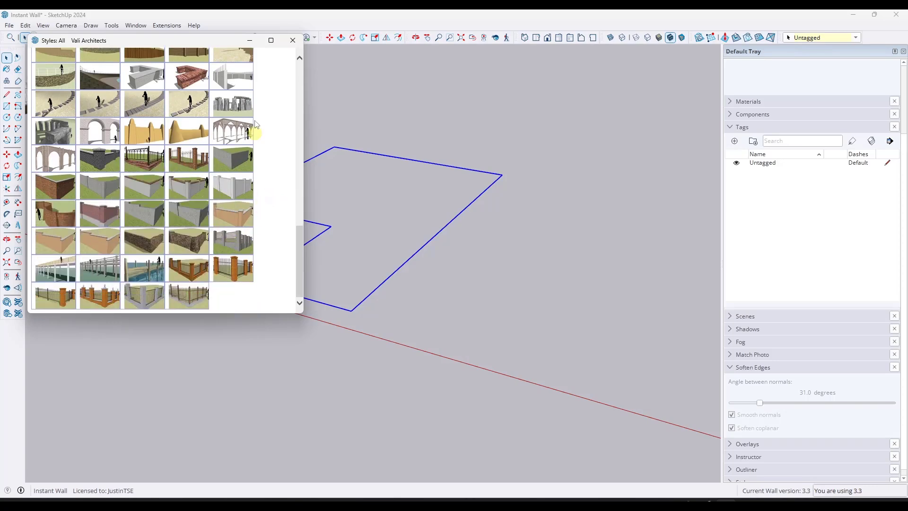
{"action": "left_click", "coordinate": [292, 42]}
{"action": "scroll", "coordinate": [358, 226], "scroll_direction": "up", "scroll_amount": 1}
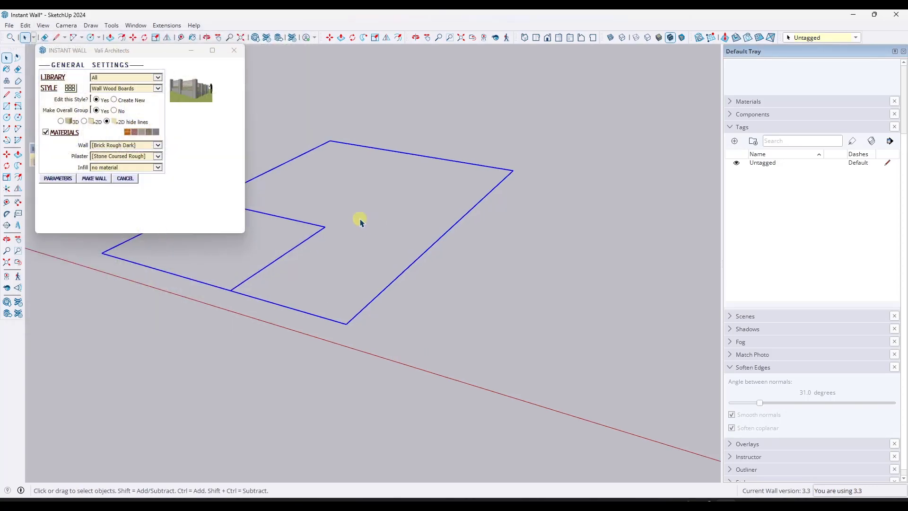
- Examine the wall types and pilaster types available in the Wall Wood Boards style parameters
{"action": "left_click", "coordinate": [58, 178]}
{"action": "scroll", "coordinate": [179, 122], "scroll_direction": "down", "scroll_amount": 6}
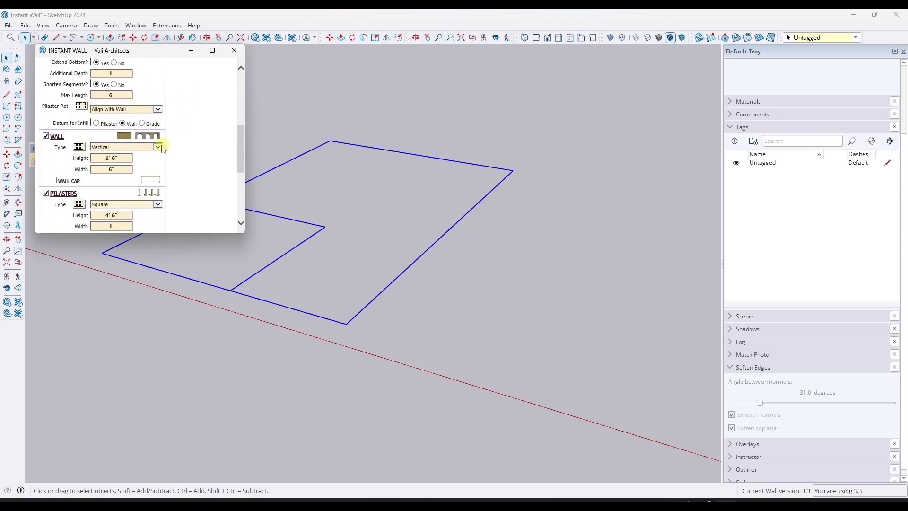
{"action": "scroll", "coordinate": [142, 142], "scroll_direction": "down", "scroll_amount": 1}
{"action": "left_click", "coordinate": [79, 121]}
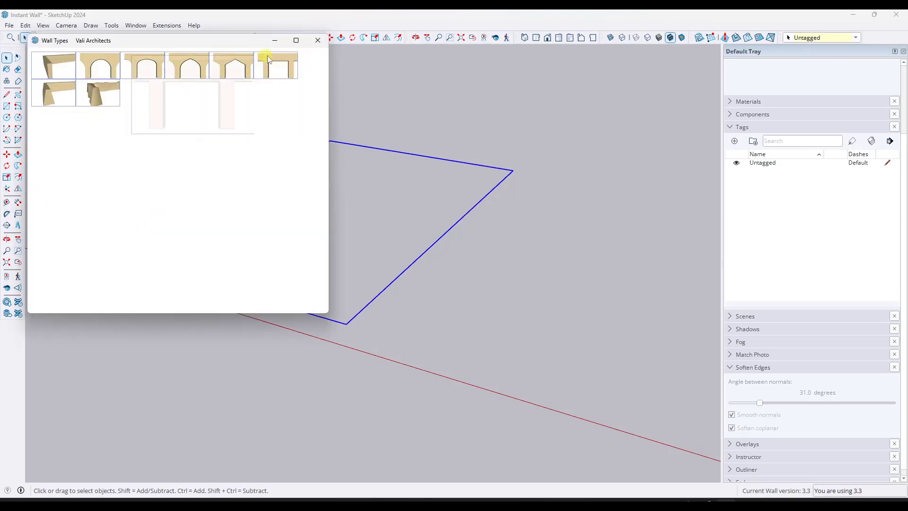
{"action": "left_click", "coordinate": [316, 42]}
{"action": "scroll", "coordinate": [227, 137], "scroll_direction": "down", "scroll_amount": 3}
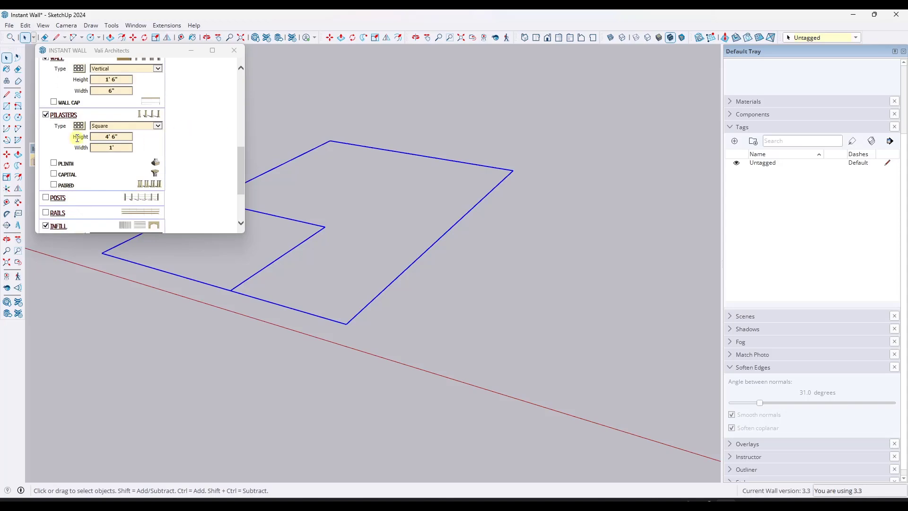
{"action": "left_click", "coordinate": [79, 127]}
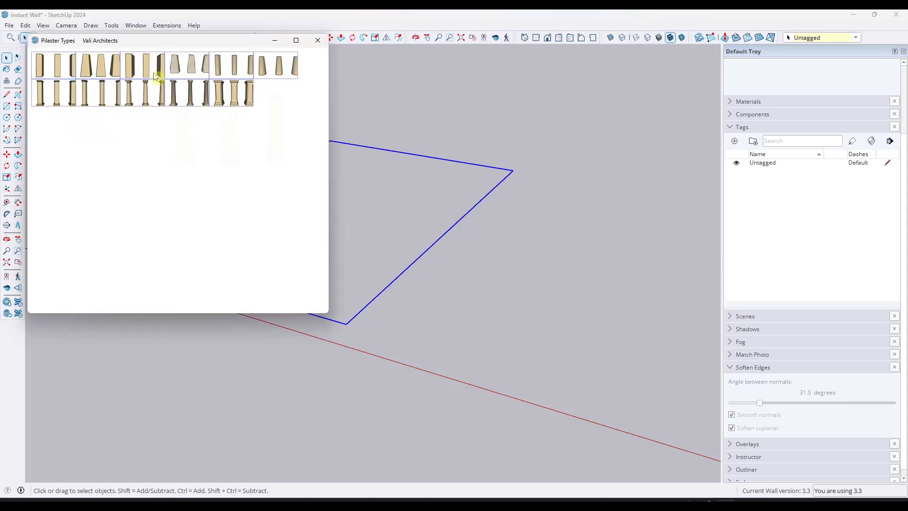
{"action": "left_click", "coordinate": [322, 45]}
- Copy the grouped stepped path about 50 ft along the red axis
{"action": "scroll", "coordinate": [392, 237], "scroll_direction": "down", "scroll_amount": 3}
{"action": "key", "text": "m"}
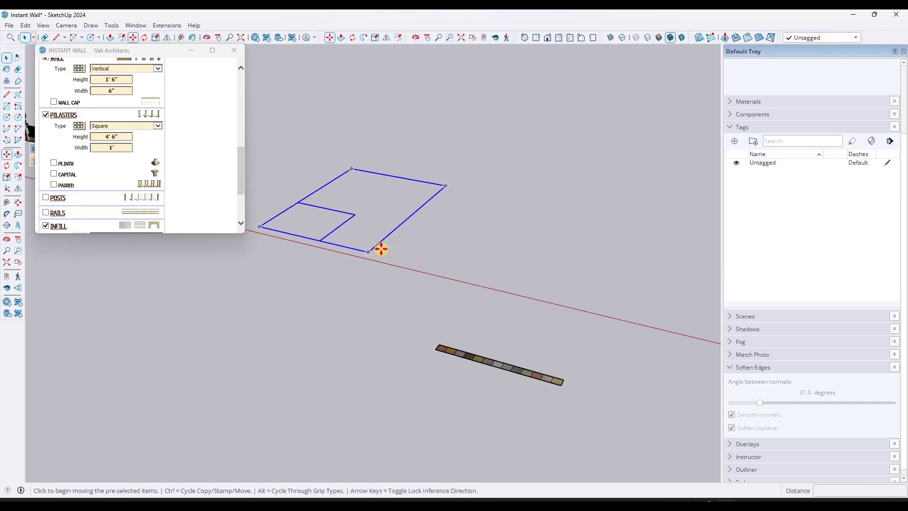
{"action": "left_click", "coordinate": [378, 241], "text": "ctrl"}
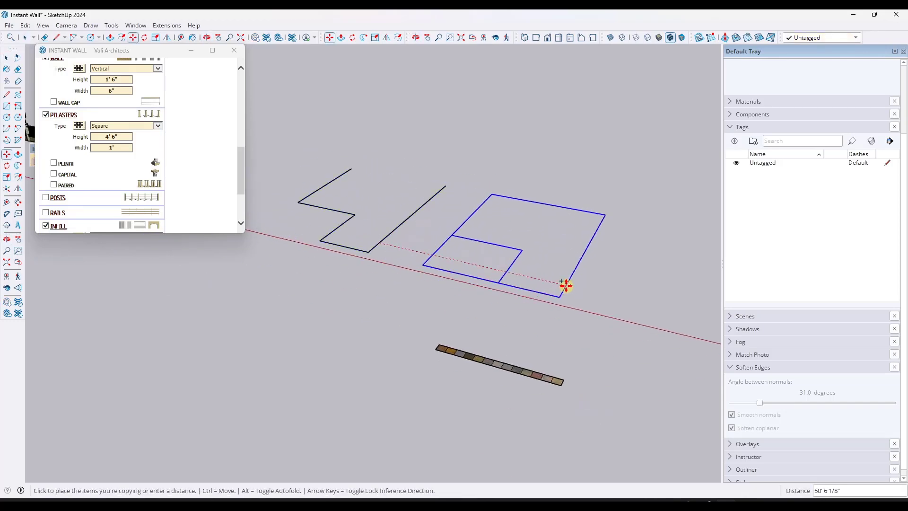
{"action": "left_click", "coordinate": [560, 295]}
{"action": "key", "text": "space"}
{"action": "scroll", "coordinate": [499, 186], "scroll_direction": "up", "scroll_amount": 2}
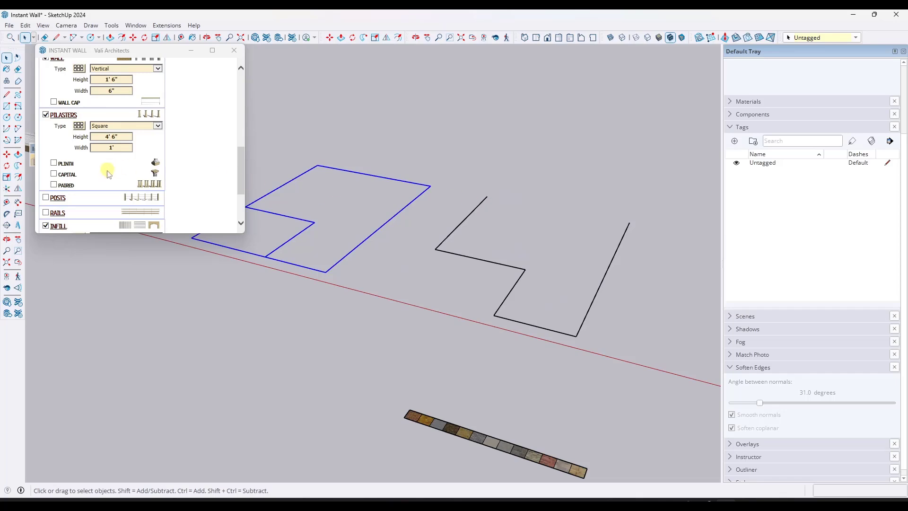
- Try the Wall Wood Boards wall along the original stepped path with the 2D hide lines option, and undo it
{"action": "scroll", "coordinate": [144, 168], "scroll_direction": "down", "scroll_amount": 3}
{"action": "left_click", "coordinate": [48, 227]}
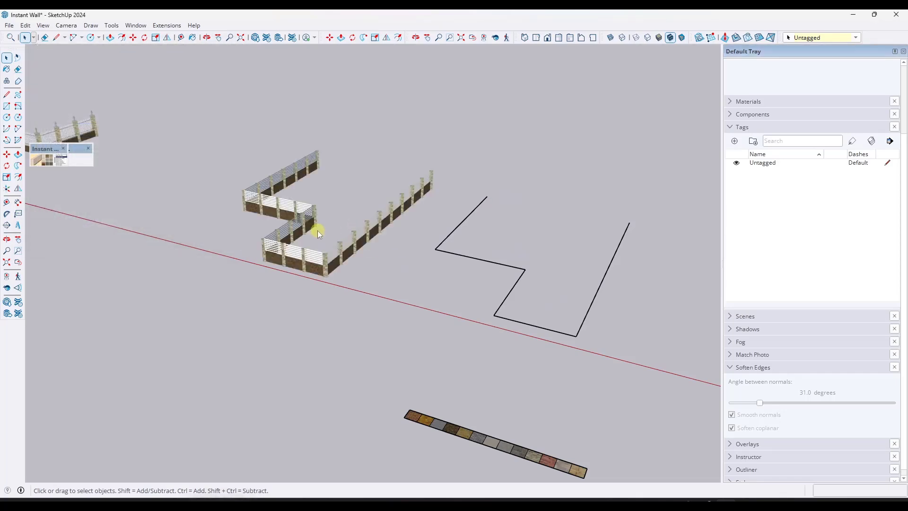
{"action": "scroll", "coordinate": [332, 258], "scroll_direction": "up", "scroll_amount": 1}
{"action": "key", "text": "ctrl+z"}
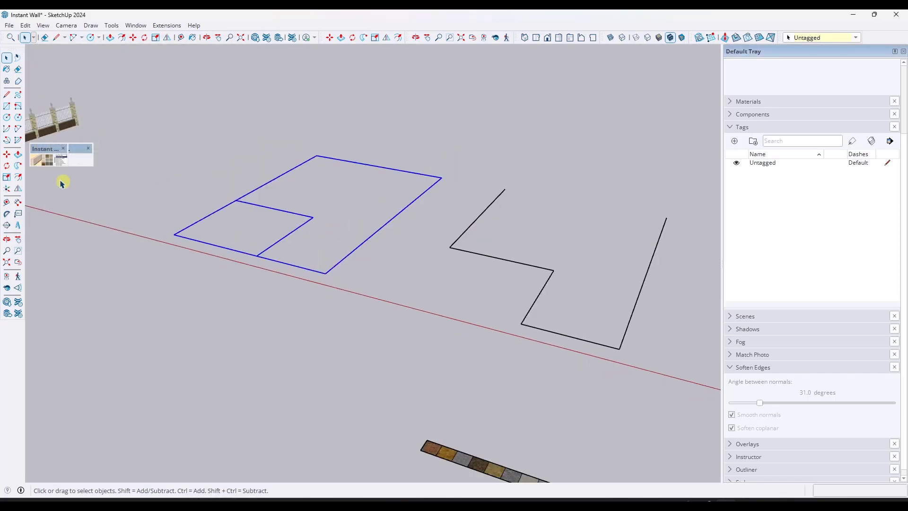
- Generate the Wall Wood Boards wall along the original stepped path in 3D mode
{"action": "left_click", "coordinate": [38, 161]}
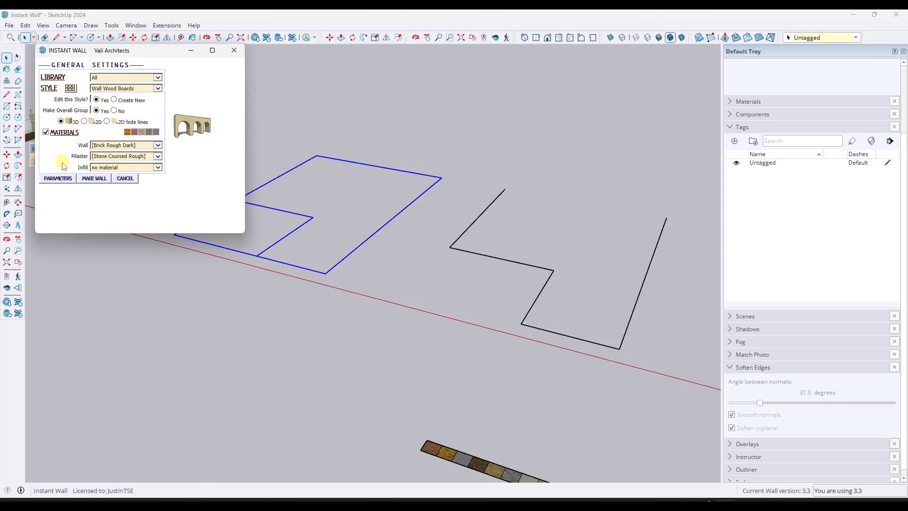
{"action": "left_click", "coordinate": [58, 178]}
{"action": "left_click", "coordinate": [68, 182]}
{"action": "left_click", "coordinate": [90, 180]}
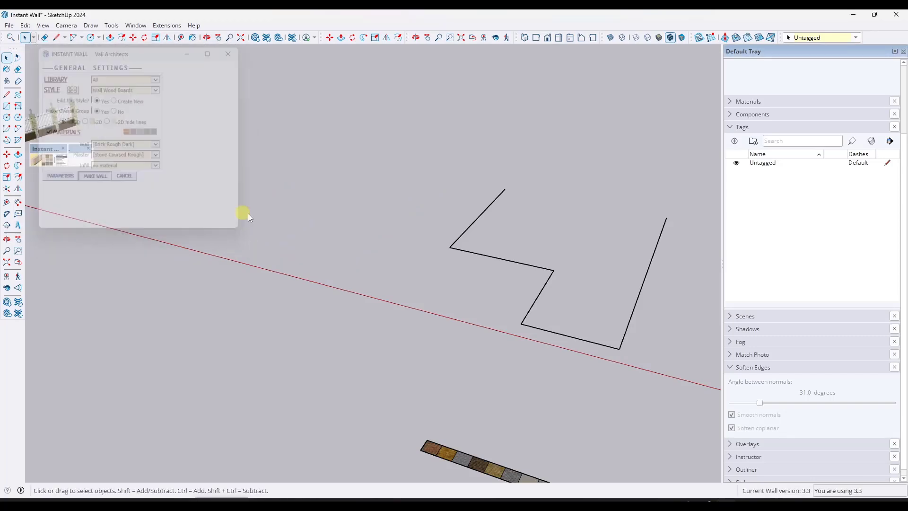
{"action": "scroll", "coordinate": [303, 231], "scroll_direction": "up", "scroll_amount": 3}
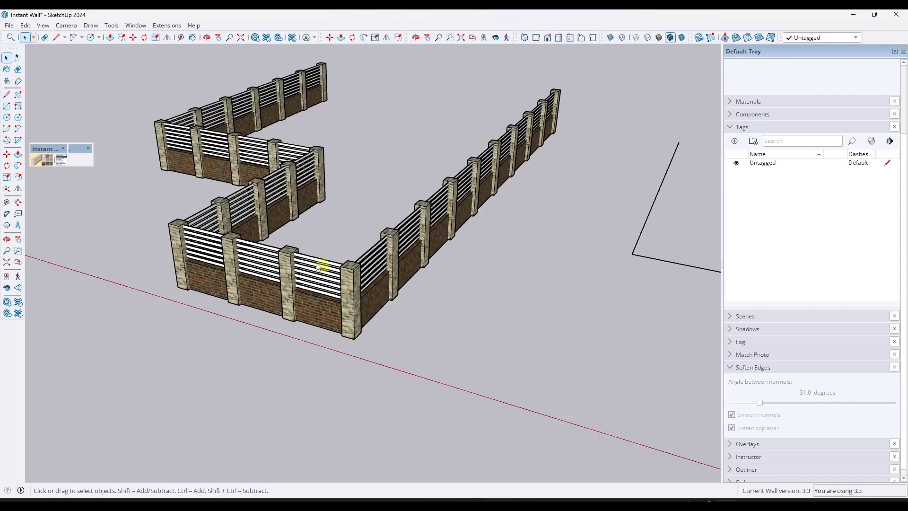
{"action": "scroll", "coordinate": [423, 200], "scroll_direction": "down", "scroll_amount": 5}
{"action": "scroll", "coordinate": [592, 244], "scroll_direction": "up", "scroll_amount": 2}
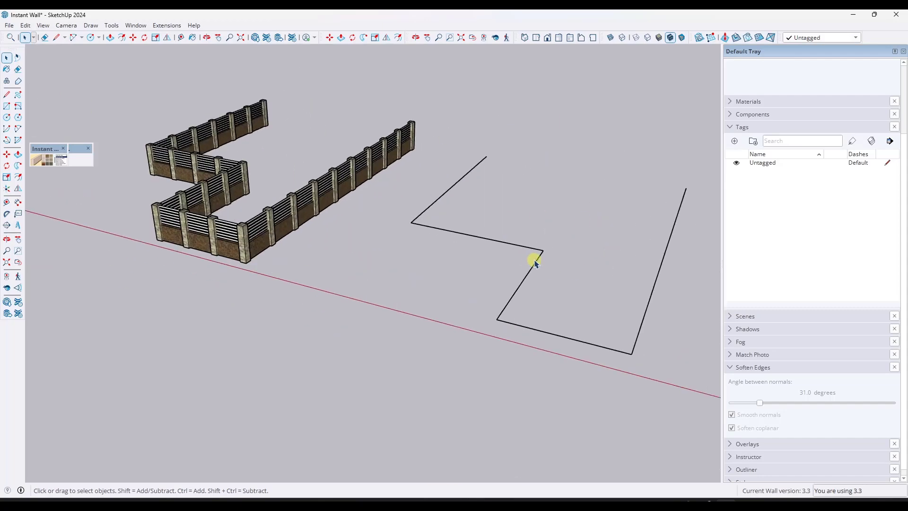
- Start Instant Wall on the copied stepped path and change the pilaster type to the fluted classical column
{"action": "middle_click_drag", "start_coordinate": [534, 261], "coordinate": [460, 242]}
{"action": "triple_click", "coordinate": [459, 242]}
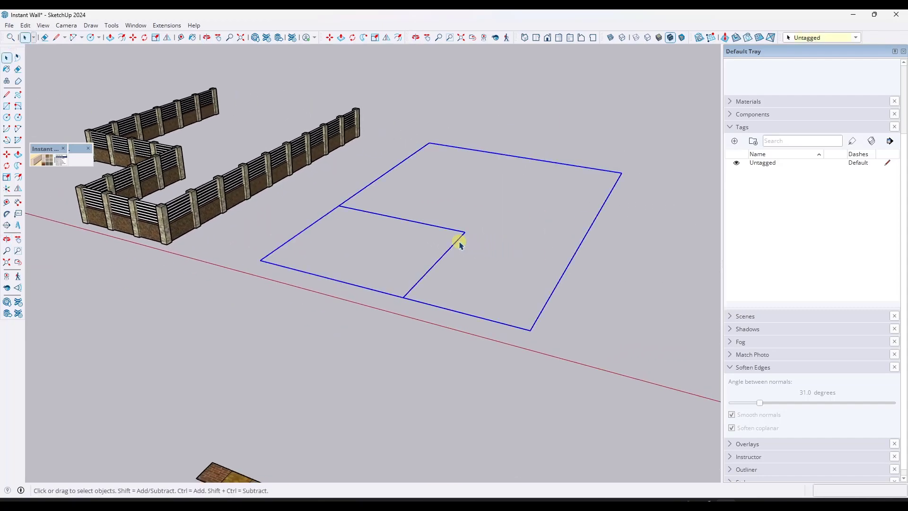
{"action": "left_click", "coordinate": [37, 161]}
{"action": "left_click", "coordinate": [57, 178]}
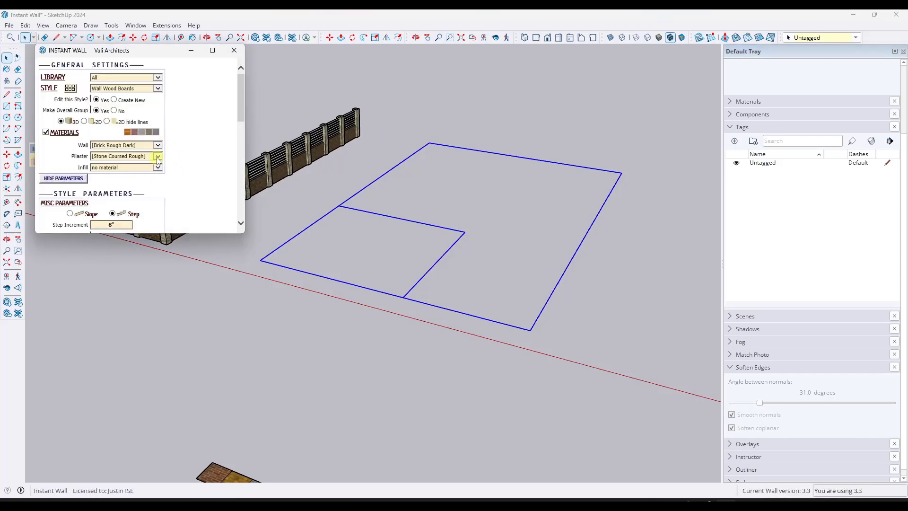
{"action": "scroll", "coordinate": [191, 161], "scroll_direction": "down", "scroll_amount": 10}
{"action": "left_click", "coordinate": [79, 99]}
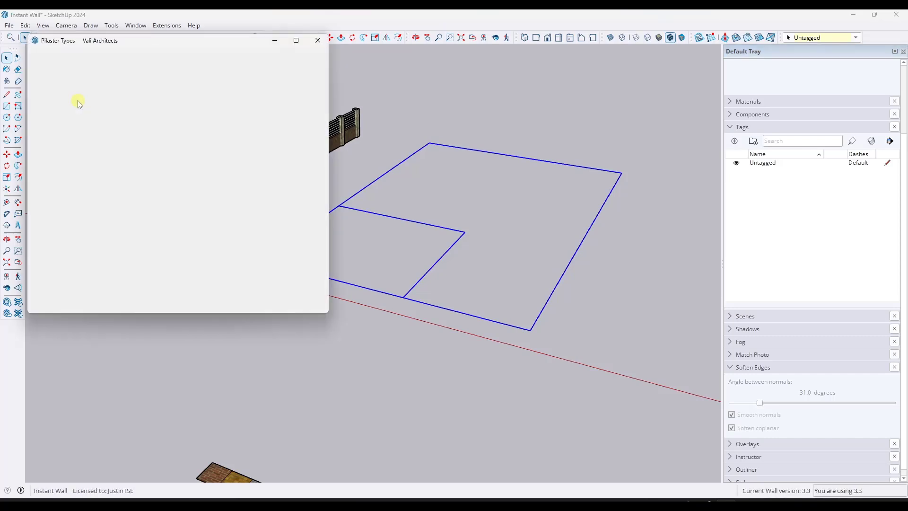
{"action": "mouse_move", "coordinate": [191, 92]}
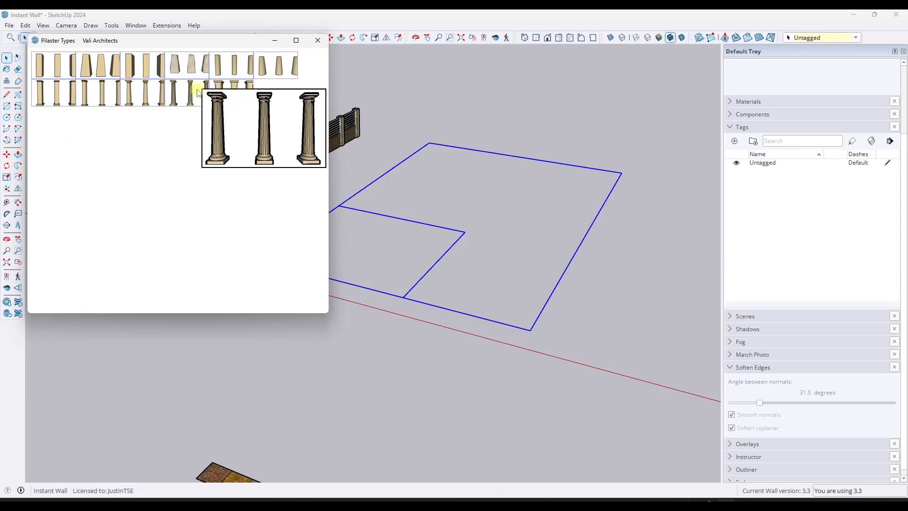
{"action": "left_click", "coordinate": [317, 41]}
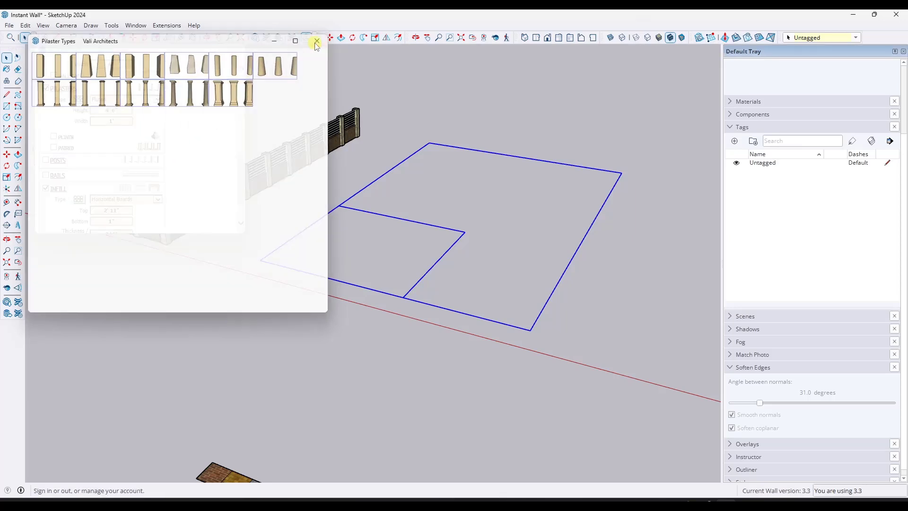
- Generate the horizontal-board wall with fluted column pilasters along the copied path and compare it with the first wall
{"action": "scroll", "coordinate": [208, 185], "scroll_direction": "down", "scroll_amount": 2}
{"action": "left_click", "coordinate": [60, 223]}
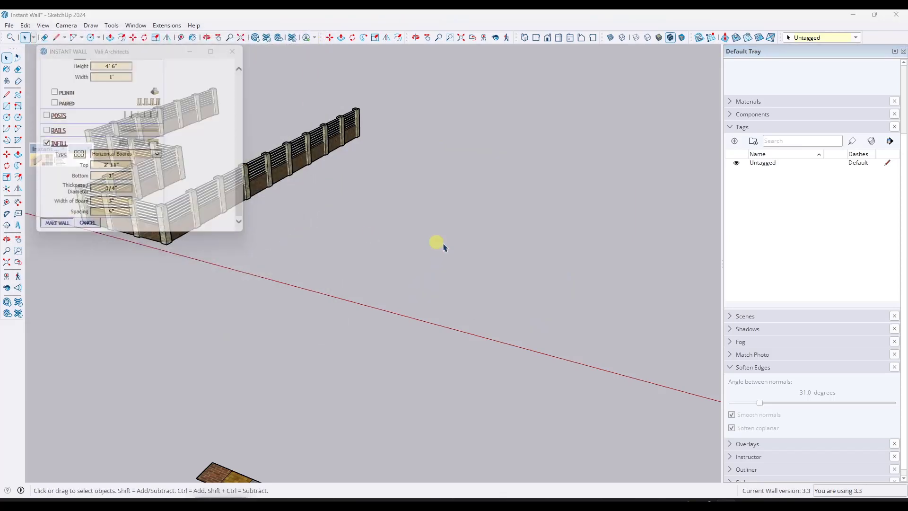
{"action": "mouse_move", "coordinate": [472, 254]}
{"action": "middle_mouse_down"}
{"action": "mouse_move", "coordinate": [429, 304]}
{"action": "mouse_move", "coordinate": [243, 217]}
{"action": "mouse_move", "coordinate": [432, 245]}
{"action": "mouse_move", "coordinate": [320, 229]}
{"action": "mouse_move", "coordinate": [444, 304]}
{"action": "mouse_move", "coordinate": [492, 284]}
{"action": "mouse_move", "coordinate": [377, 248]}
{"action": "mouse_move", "coordinate": [502, 304]}
{"action": "mouse_move", "coordinate": [509, 298]}
{"action": "mouse_move", "coordinate": [486, 284]}
{"action": "mouse_move", "coordinate": [341, 227]}
{"action": "mouse_move", "coordinate": [467, 244]}
{"action": "middle_mouse_up"}
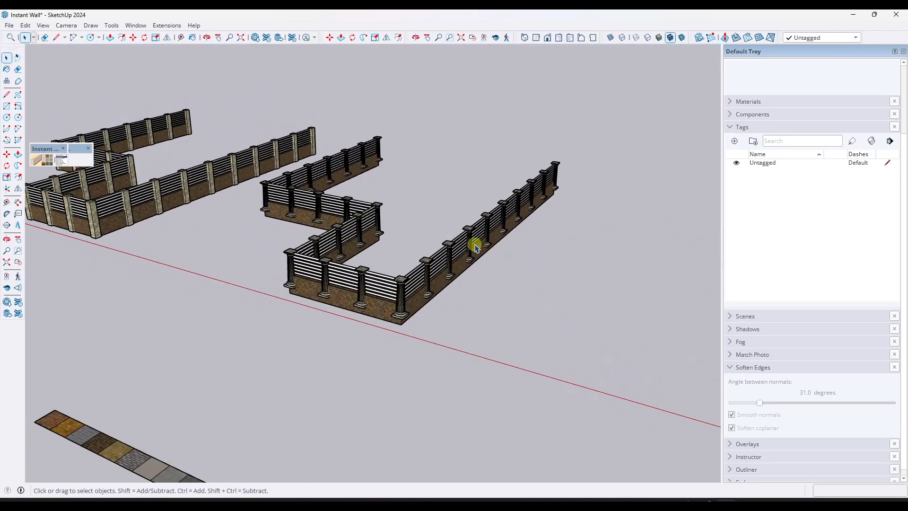
{"action": "scroll", "coordinate": [475, 247], "scroll_direction": "down", "scroll_amount": 5}
{"action": "scroll", "coordinate": [467, 245], "scroll_direction": "up", "scroll_amount": 5}
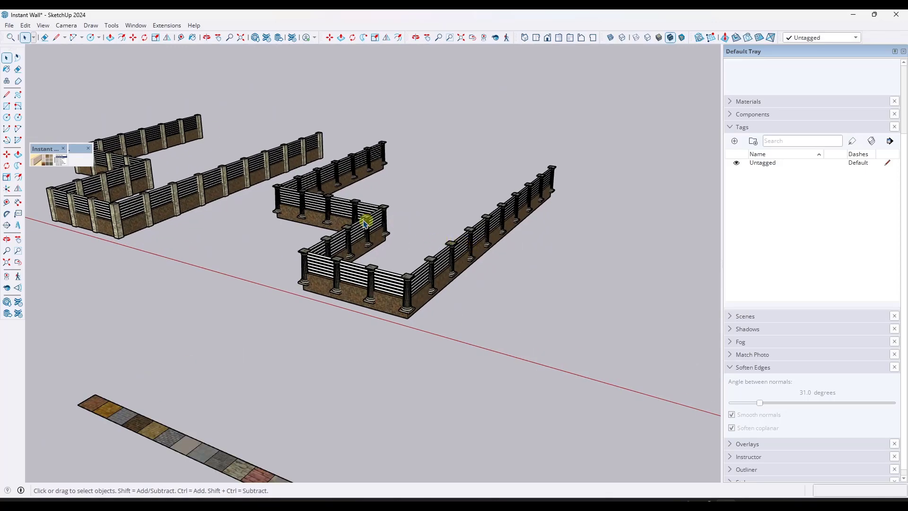
- Copy the white terrain surface to the open area beyond the two new walls
{"action": "scroll", "coordinate": [328, 210], "scroll_direction": "down", "scroll_amount": 8}
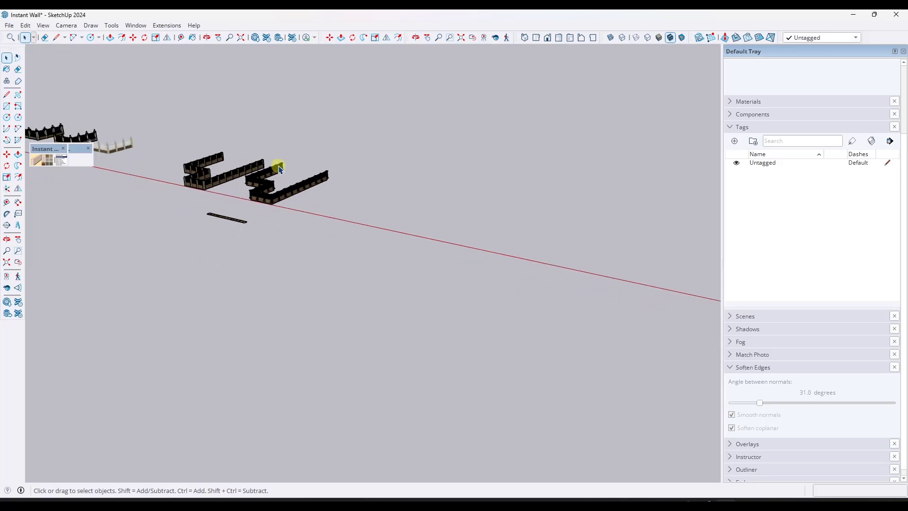
{"action": "middle_click_drag", "start_coordinate": [316, 188], "coordinate": [343, 195]}
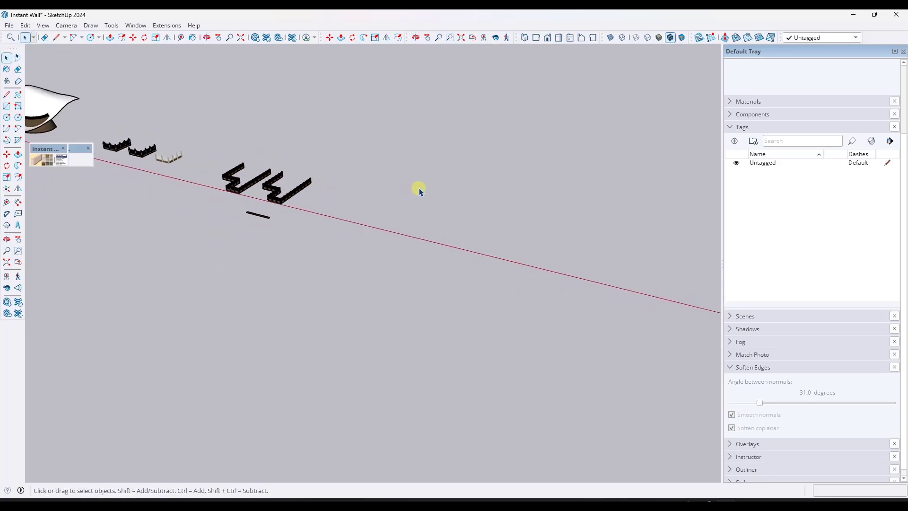
{"action": "key", "text": "m"}
{"action": "key", "text": "ctrl"}
{"action": "left_click", "coordinate": [64, 102]}
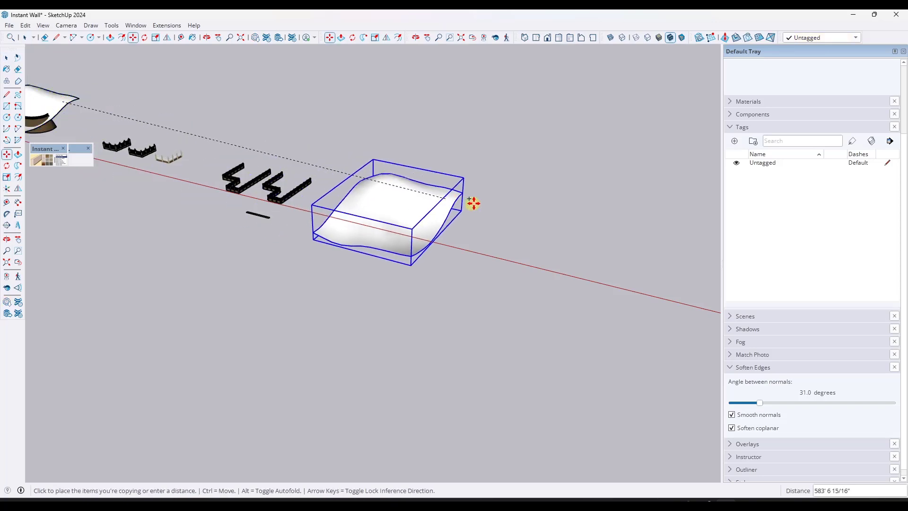
{"action": "left_click", "coordinate": [515, 199]}
{"action": "scroll", "coordinate": [560, 188], "scroll_direction": "up", "scroll_amount": 5}
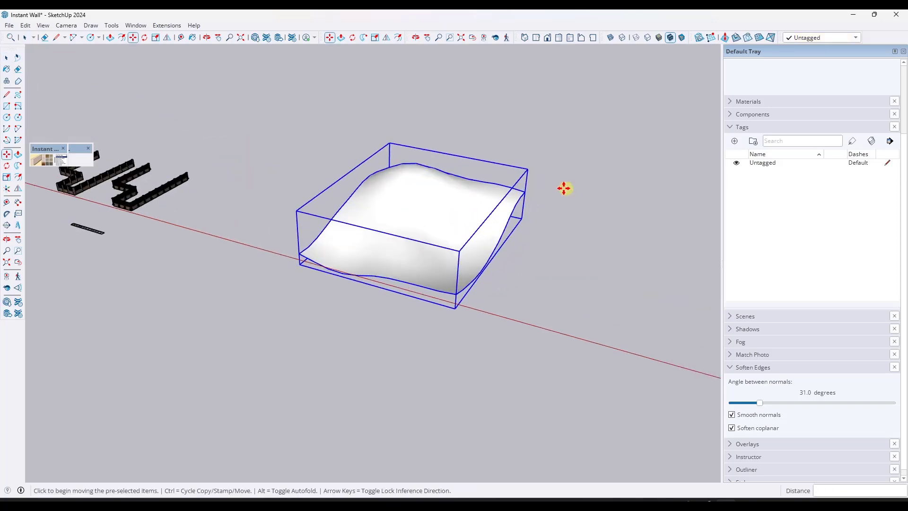
{"action": "key", "text": "space"}
- Draw a vertical line from the copied terrain's front corner up past the top of its bounding box
{"action": "scroll", "coordinate": [222, 235], "scroll_direction": "down", "scroll_amount": 3}
{"action": "key", "text": "l"}
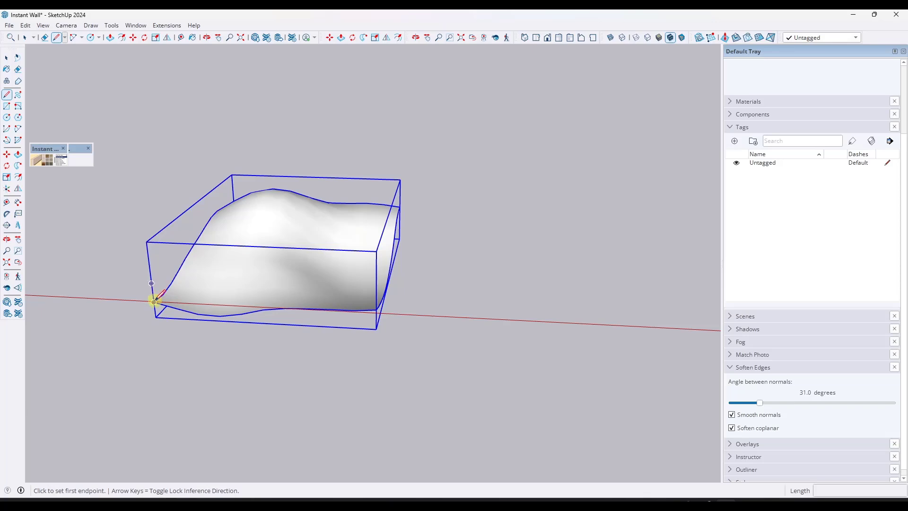
{"action": "left_click", "coordinate": [154, 301]}
{"action": "left_click", "coordinate": [143, 222]}
{"action": "key", "text": "Escape"}
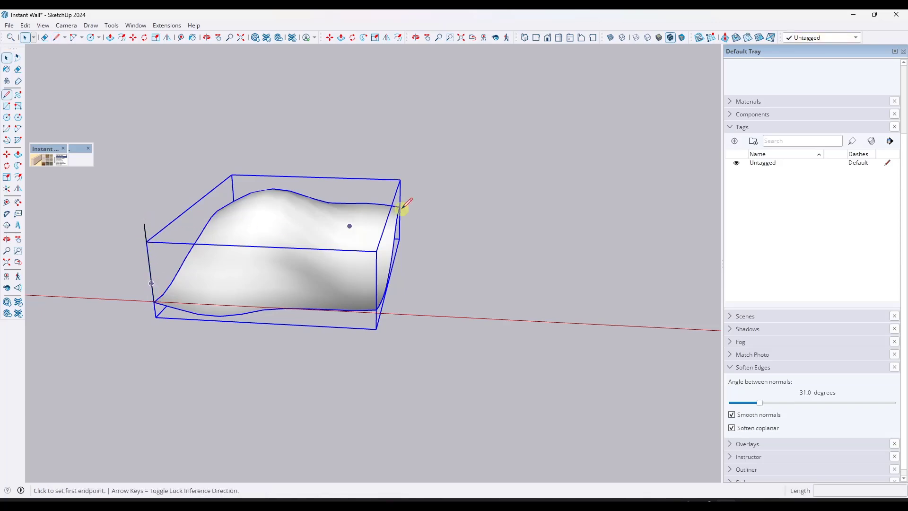
- Draw a 100' by 120' horizontal rectangle above the copied terrain, starting at the vertical line's upper end
{"action": "left_click", "coordinate": [400, 207]}
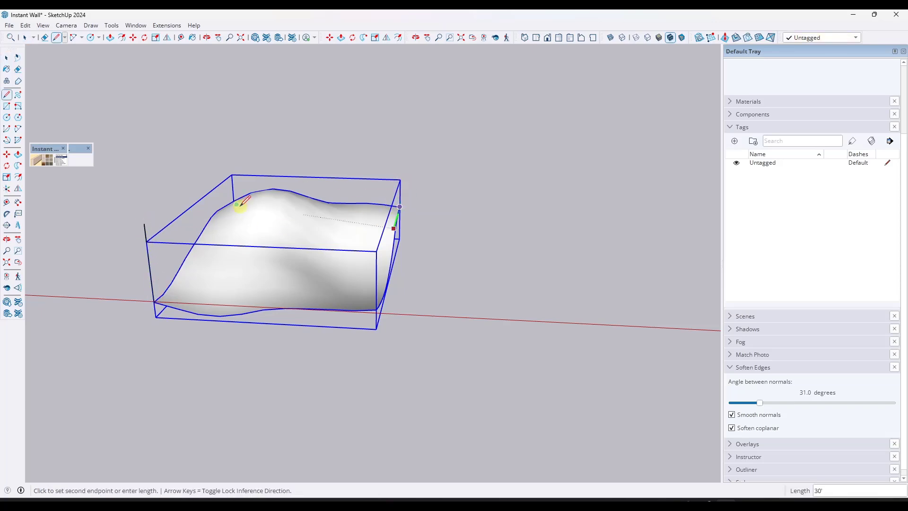
{"action": "key", "text": "Escape"}
{"action": "key", "text": "r"}
{"action": "left_click", "coordinate": [143, 222]}
{"action": "left_click", "coordinate": [402, 165]}
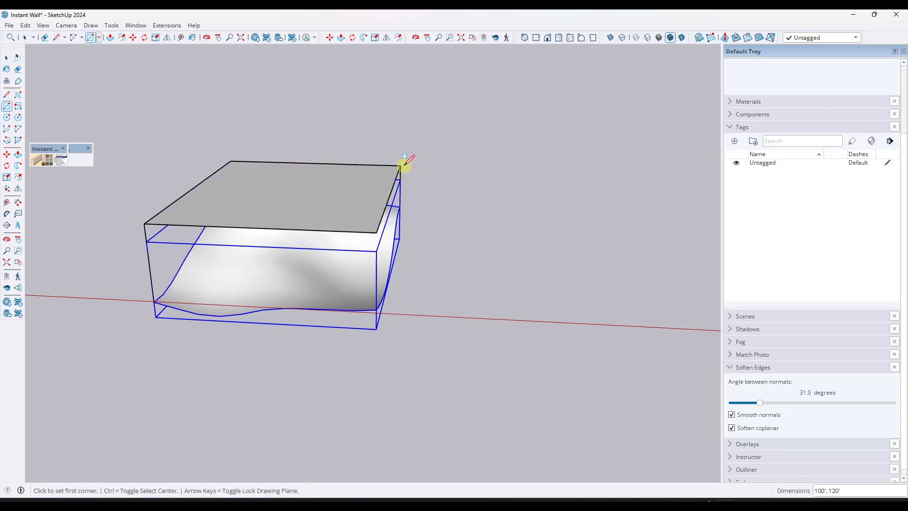
- Erase the vertical line connecting the copied terrain's corner to the rectangle above it
{"action": "key", "text": "space"}
{"action": "middle_click_drag", "start_coordinate": [322, 186], "coordinate": [304, 210]}
{"action": "key", "text": "e"}
{"action": "left_click_drag", "start_coordinate": [137, 250], "coordinate": [170, 256]}
{"action": "mouse_move", "coordinate": [389, 214]}
{"action": "middle_mouse_down"}
{"action": "mouse_move", "coordinate": [395, 185]}
{"action": "mouse_move", "coordinate": [372, 186]}
{"action": "middle_mouse_up"}
{"action": "key", "text": "space"}
- Show the FredoSpline tools and draw a U-shaped Bezier Nurbs curve with flared ends on the rectangle above the terrain
{"action": "right_click", "coordinate": [764, 26]}
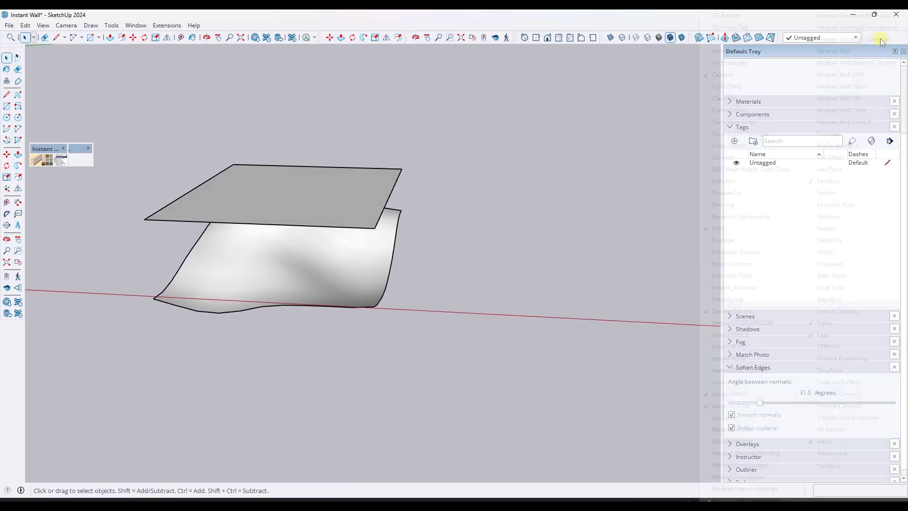
{"action": "left_click", "coordinate": [740, 297]}
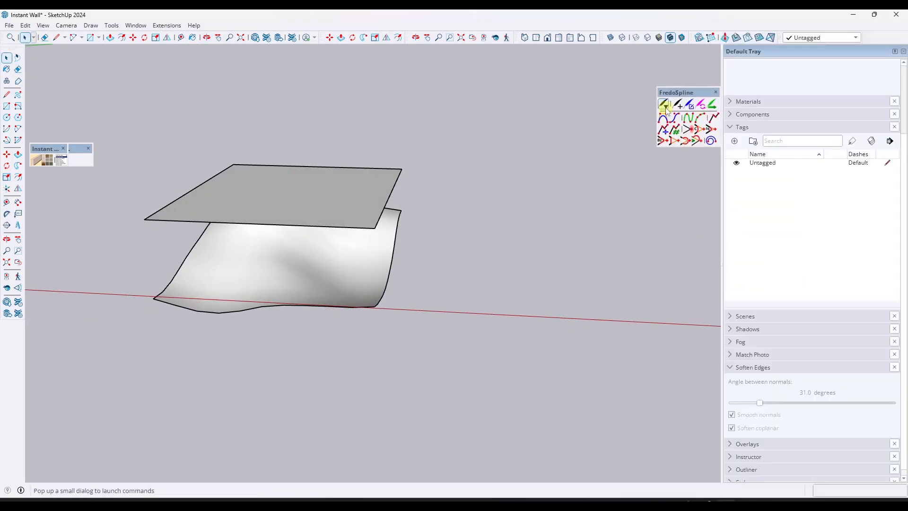
{"action": "left_click", "coordinate": [676, 118]}
{"action": "left_click", "coordinate": [255, 147]}
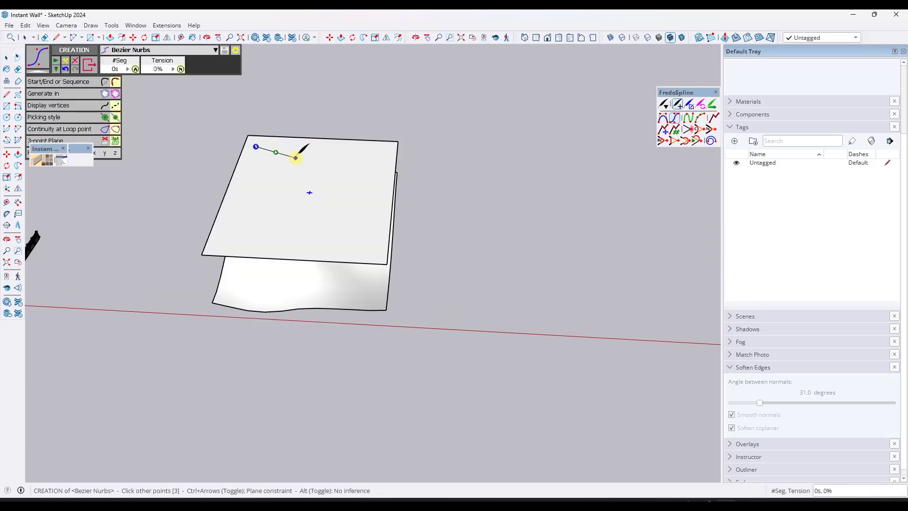
{"action": "left_click", "coordinate": [296, 158]}
{"action": "left_click", "coordinate": [265, 170]}
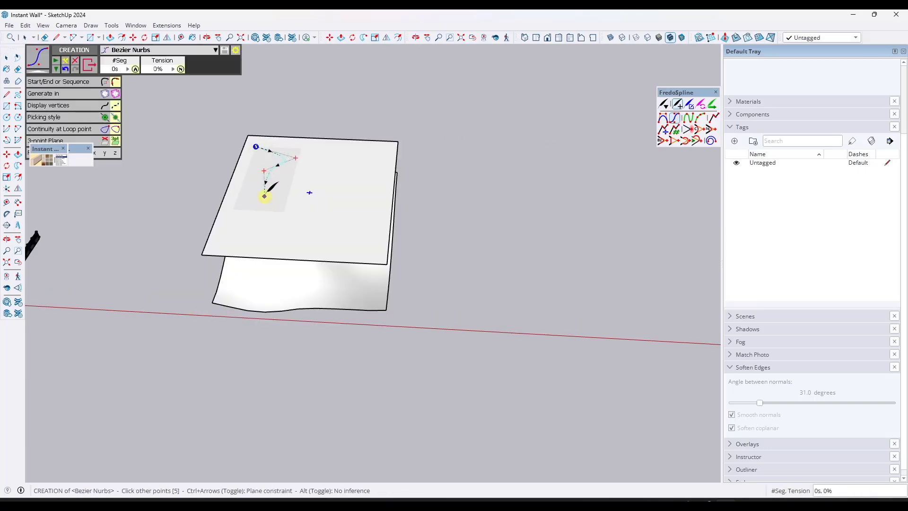
{"action": "left_click", "coordinate": [281, 215]}
{"action": "left_click", "coordinate": [322, 230]}
{"action": "left_click", "coordinate": [345, 216]}
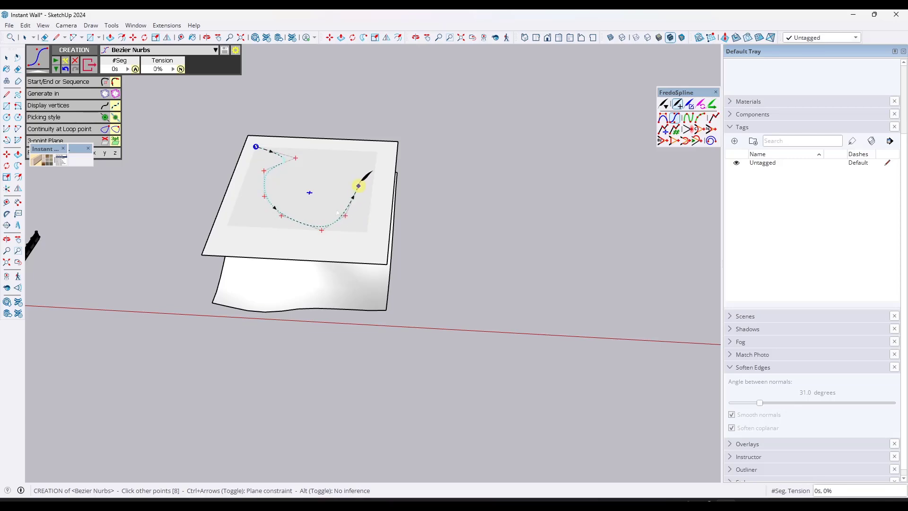
{"action": "left_click", "coordinate": [358, 185]}
{"action": "double_click", "coordinate": [381, 153]}
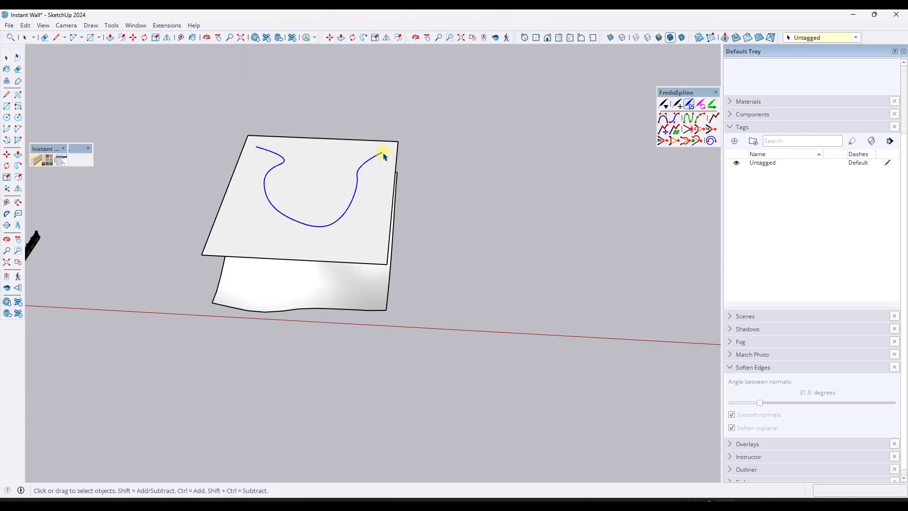
- Delete the rectangle above the terrain, keeping only the curve
{"action": "mouse_move", "coordinate": [383, 156]}
{"action": "middle_mouse_down"}
{"action": "mouse_move", "coordinate": [363, 197]}
{"action": "mouse_move", "coordinate": [375, 172]}
{"action": "middle_mouse_up"}
{"action": "left_click", "coordinate": [374, 199]}
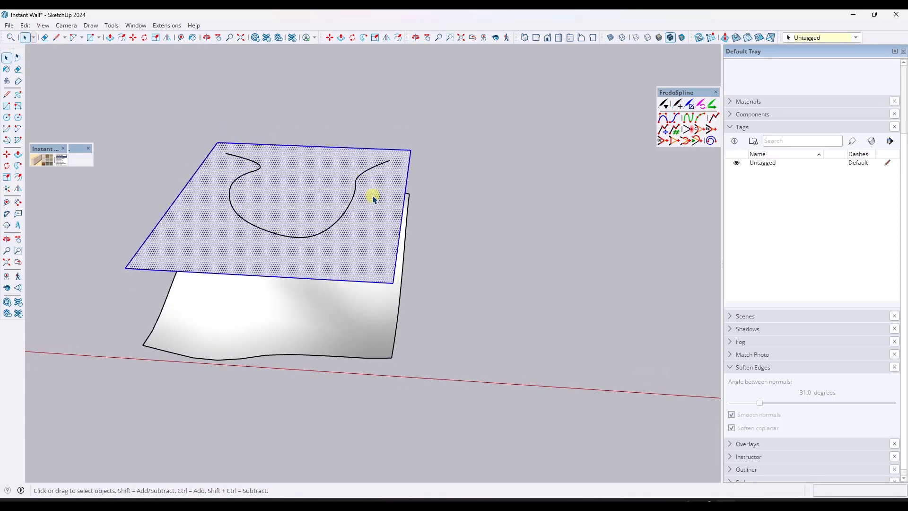
{"action": "key", "text": "Delete"}
- Make a group from the curve floating above the terrain
{"action": "right_click", "coordinate": [353, 201]}
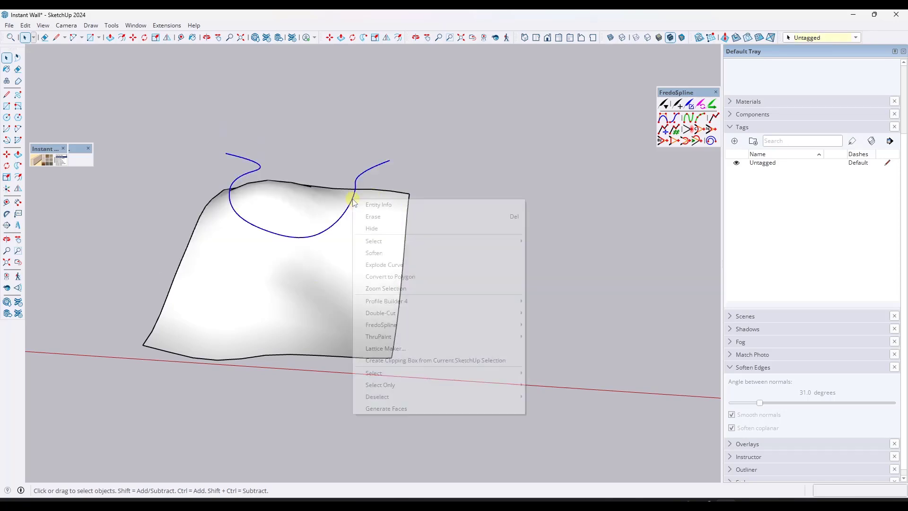
{"action": "key", "text": "Escape"}
{"action": "right_click", "coordinate": [356, 197]}
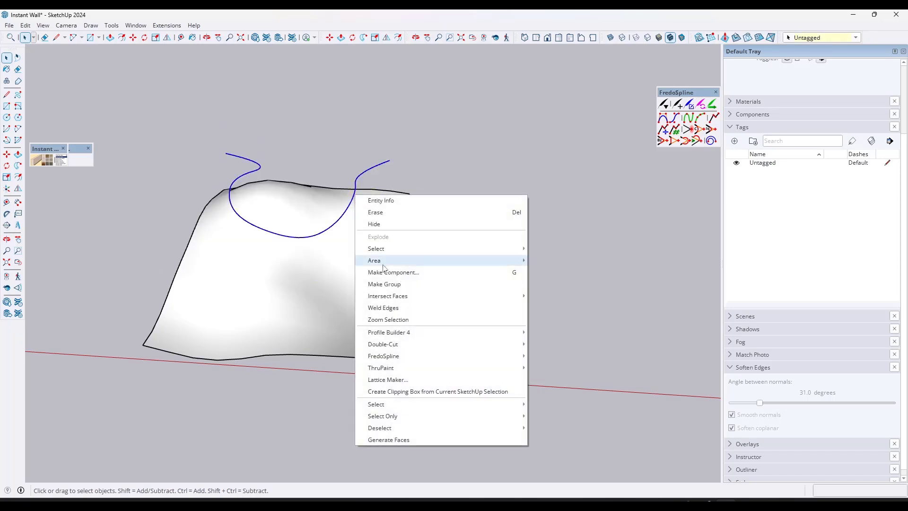
{"action": "left_click", "coordinate": [383, 283]}
- Choose the Stepping Stones 4 style in Instant Wall for the grouped curve
{"action": "middle_click_drag", "start_coordinate": [391, 270], "coordinate": [268, 206]}
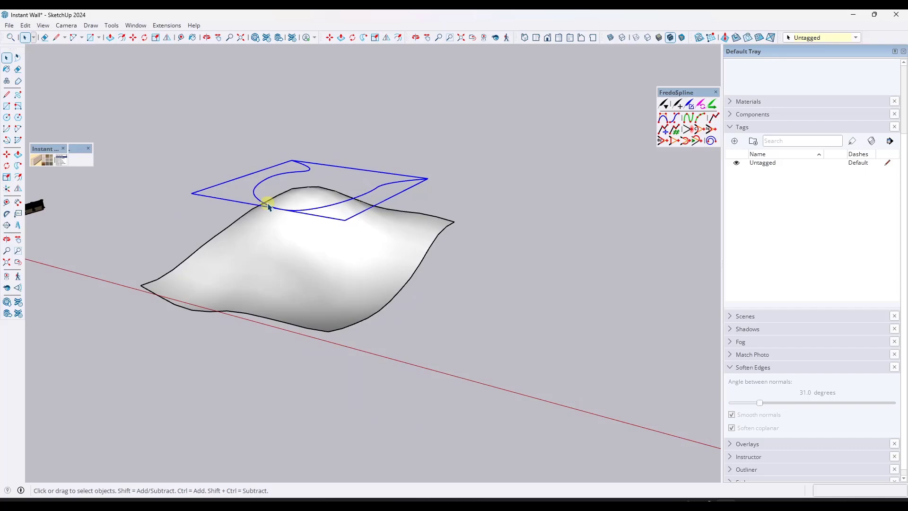
{"action": "left_click", "coordinate": [40, 161]}
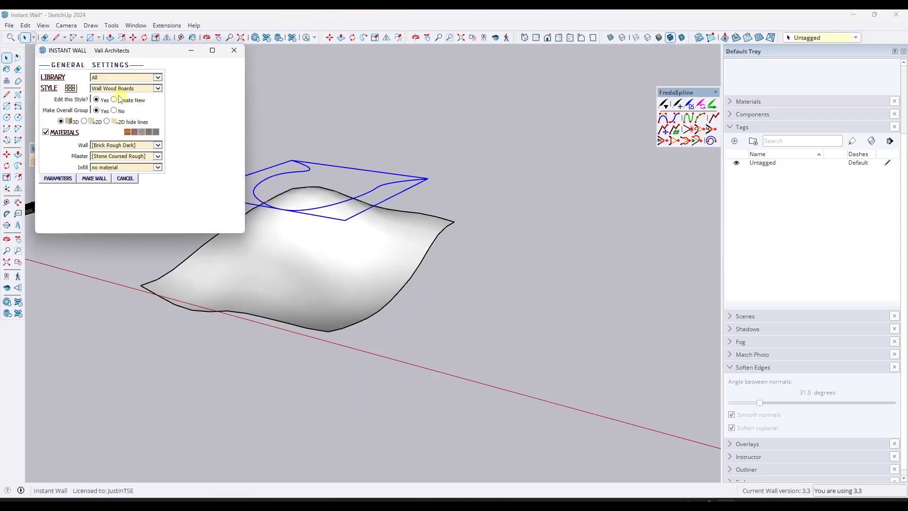
{"action": "left_click", "coordinate": [71, 89]}
{"action": "scroll", "coordinate": [251, 196], "scroll_direction": "down", "scroll_amount": 10}
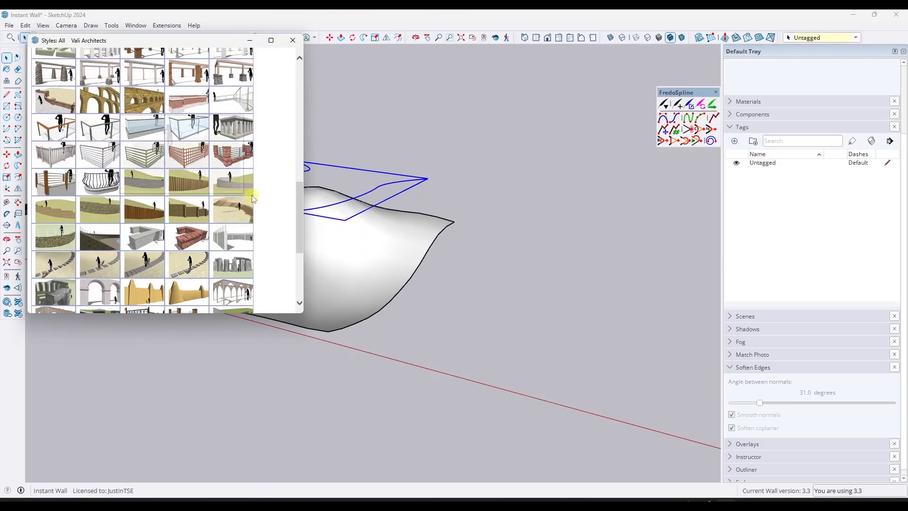
{"action": "scroll", "coordinate": [227, 180], "scroll_direction": "down", "scroll_amount": 5}
{"action": "mouse_move", "coordinate": [175, 147]}
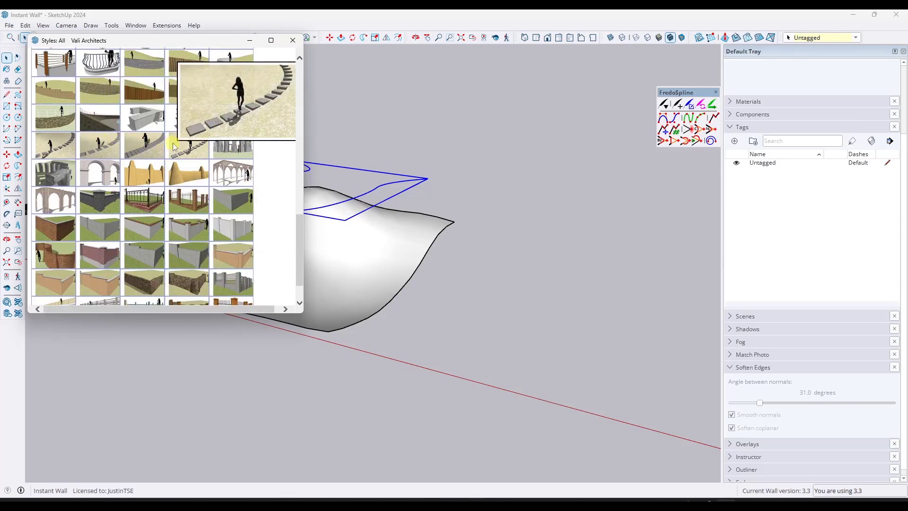
{"action": "left_click", "coordinate": [188, 150]}
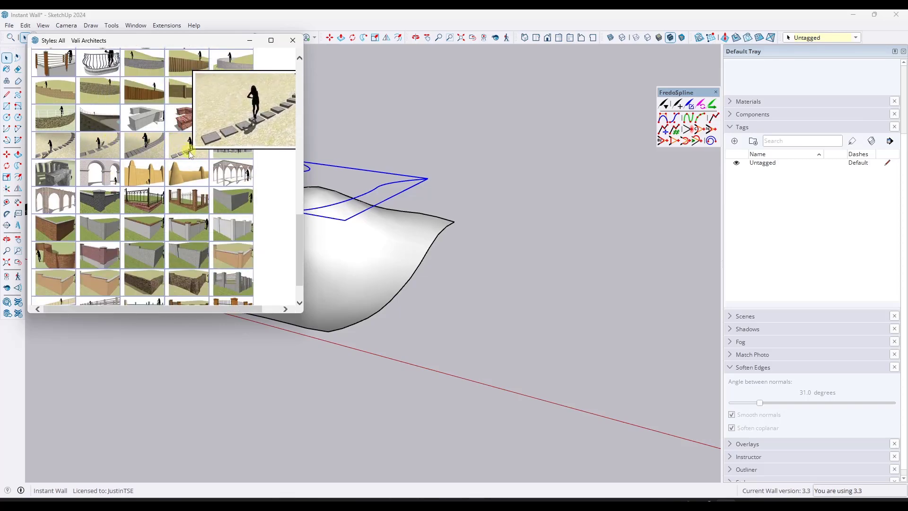
{"action": "left_click", "coordinate": [293, 40]}
- Generate the stepping stones on the terrain along the curve and inspect them up close
{"action": "left_click", "coordinate": [90, 157]}
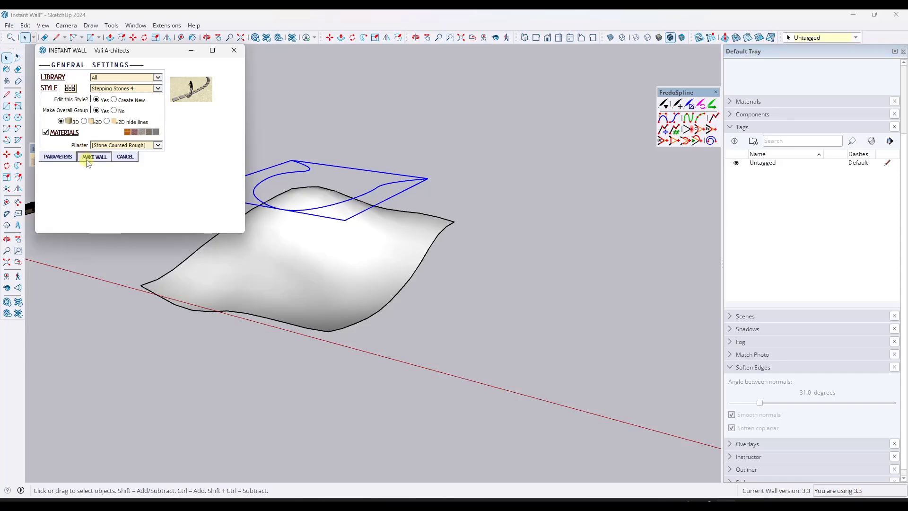
{"action": "scroll", "coordinate": [277, 278], "scroll_direction": "up", "scroll_amount": 8}
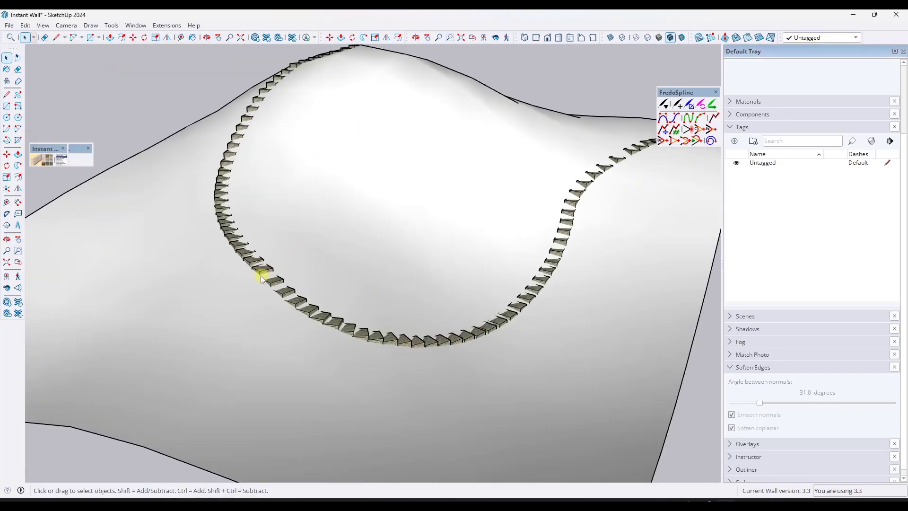
{"action": "scroll", "coordinate": [223, 257], "scroll_direction": "down", "scroll_amount": 5}
{"action": "mouse_move", "coordinate": [231, 238]}
{"action": "middle_mouse_down"}
{"action": "mouse_move", "coordinate": [315, 248]}
{"action": "mouse_move", "coordinate": [442, 379]}
{"action": "mouse_move", "coordinate": [288, 377]}
{"action": "mouse_move", "coordinate": [219, 272]}
{"action": "mouse_move", "coordinate": [314, 239]}
{"action": "mouse_move", "coordinate": [406, 265]}
{"action": "mouse_move", "coordinate": [405, 367]}
{"action": "mouse_move", "coordinate": [409, 303]}
{"action": "mouse_move", "coordinate": [371, 269]}
{"action": "mouse_move", "coordinate": [384, 268]}
{"action": "middle_mouse_up"}
{"action": "middle_click_drag", "start_coordinate": [409, 219], "coordinate": [366, 123]}
- Reselect the curve group and set the stepping stones' pilaster height to 4" and maximum length to 4'
{"action": "left_click", "coordinate": [366, 118]}
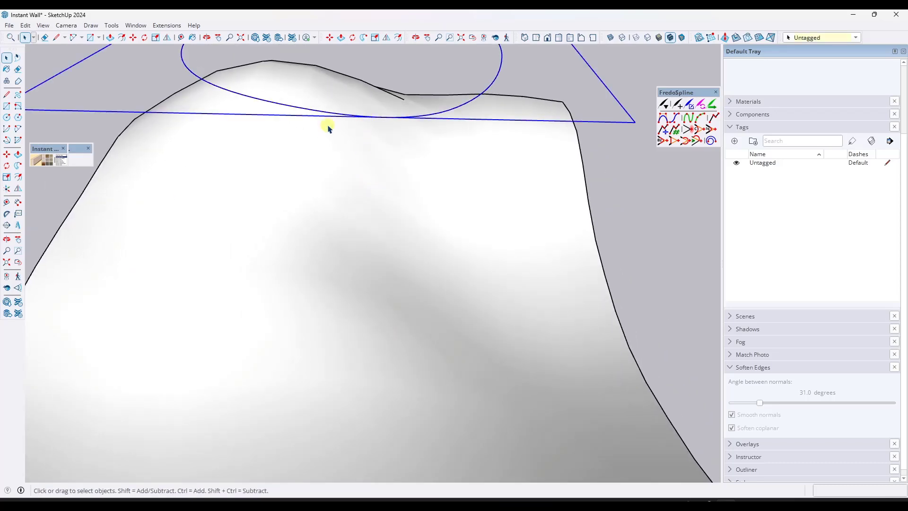
{"action": "left_click", "coordinate": [36, 161]}
{"action": "left_click", "coordinate": [58, 157]}
{"action": "scroll", "coordinate": [219, 156], "scroll_direction": "down", "scroll_amount": 3}
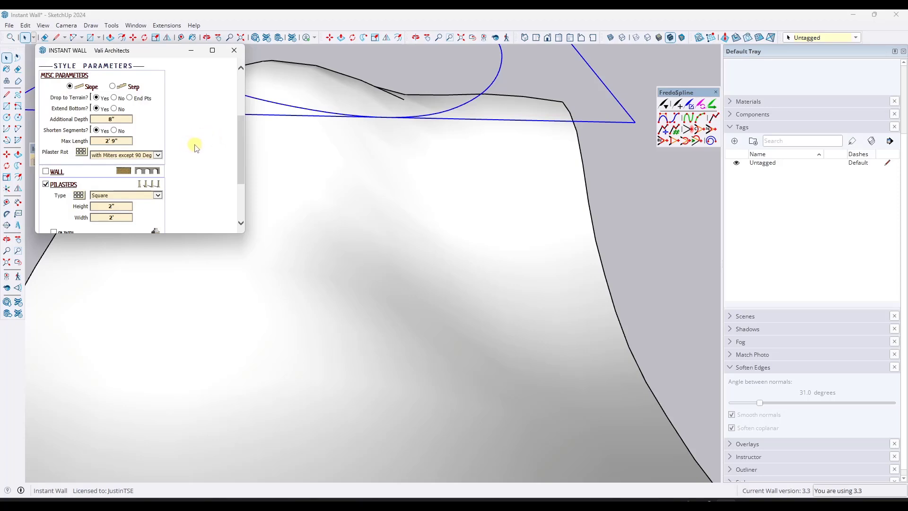
{"action": "scroll", "coordinate": [197, 148], "scroll_direction": "down", "scroll_amount": 2}
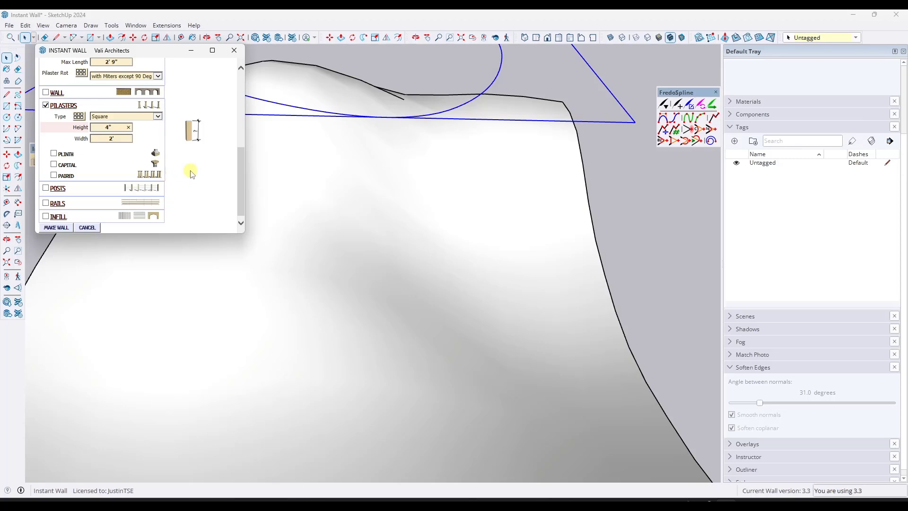
{"action": "scroll", "coordinate": [191, 174], "scroll_direction": "up", "scroll_amount": 3}
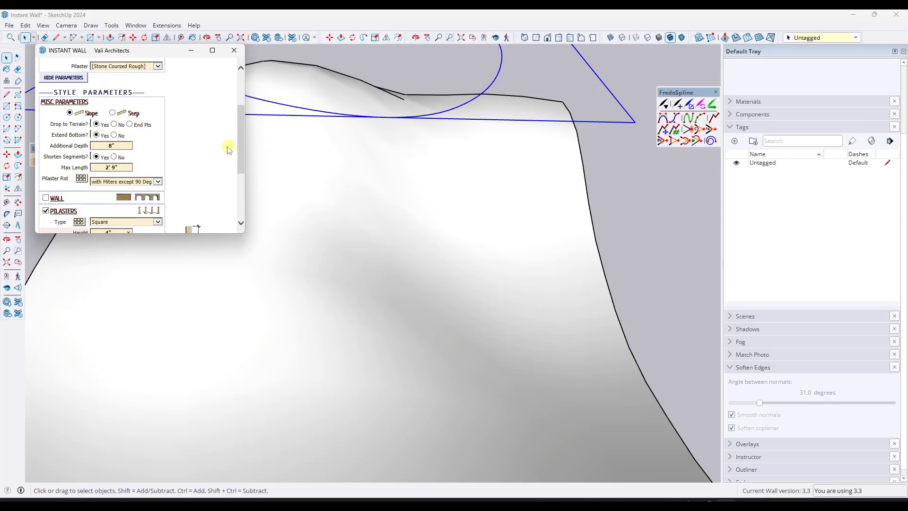
{"action": "scroll", "coordinate": [179, 154], "scroll_direction": "down", "scroll_amount": 1}
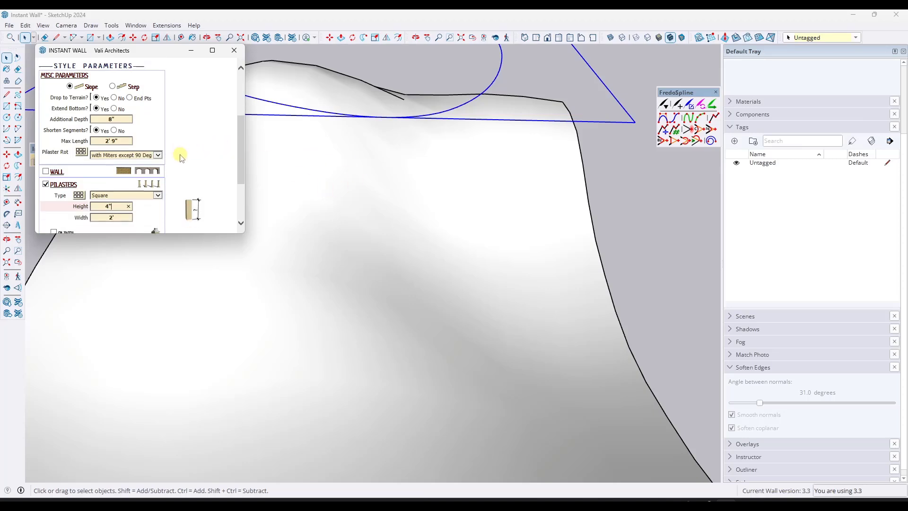
{"action": "left_click", "coordinate": [119, 141]}
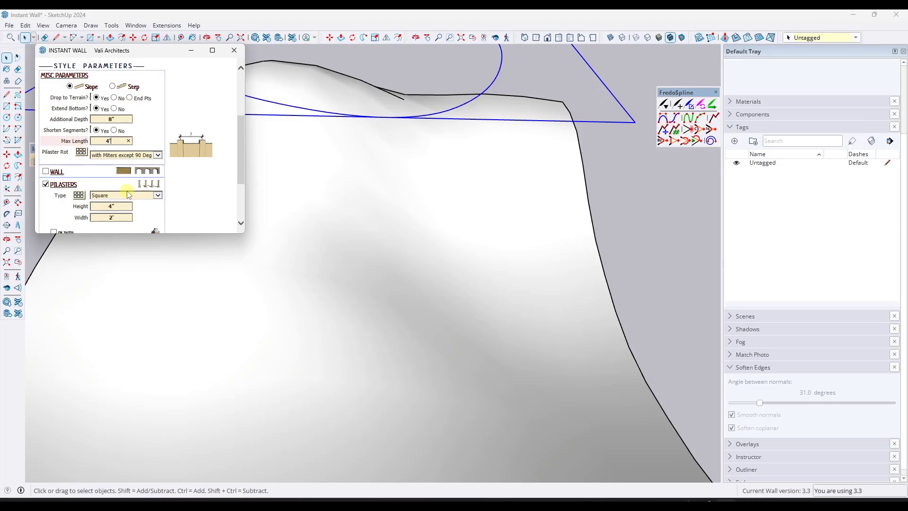
{"action": "scroll", "coordinate": [219, 140], "scroll_direction": "down", "scroll_amount": 3}
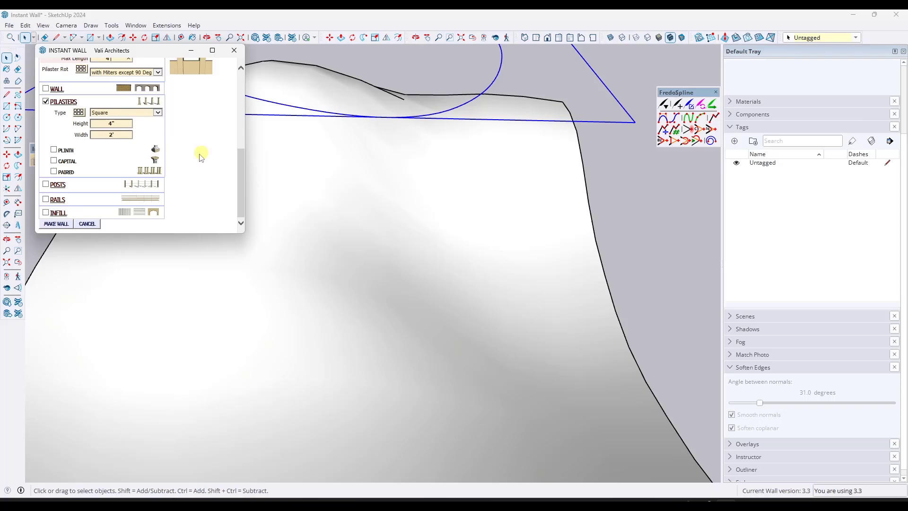
- Generate the stepping stones along the curve with the new height and length and inspect the path on the terrain
{"action": "left_click", "coordinate": [56, 224]}
{"action": "middle_click_drag", "start_coordinate": [237, 203], "coordinate": [149, 225]}
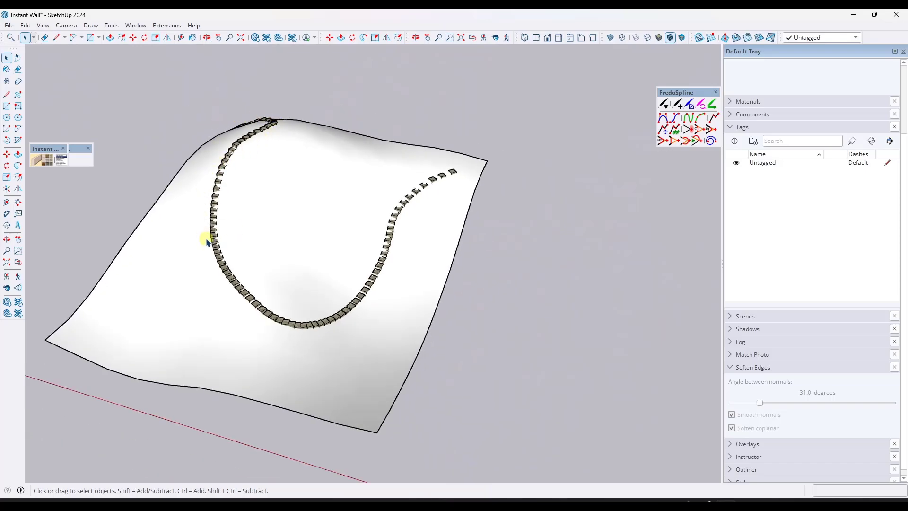
{"action": "scroll", "coordinate": [289, 328], "scroll_direction": "up", "scroll_amount": 6}
{"action": "middle_click_drag", "start_coordinate": [320, 318], "coordinate": [356, 217]}
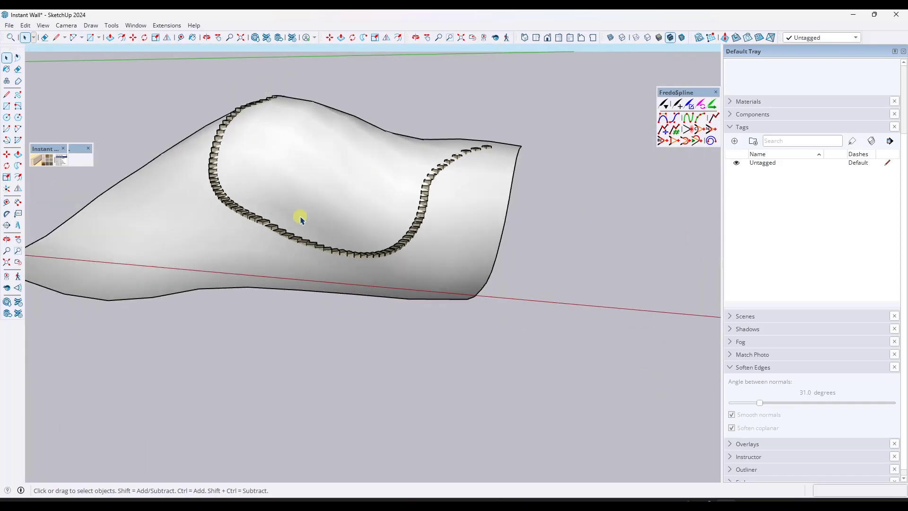
{"action": "scroll", "coordinate": [280, 122], "scroll_direction": "up", "scroll_amount": 3}
- Turn off materials for the Stepping Stones 4 style, generate the path along the curve group and inspect it
{"action": "middle_click_drag", "start_coordinate": [280, 122], "coordinate": [311, 179]}
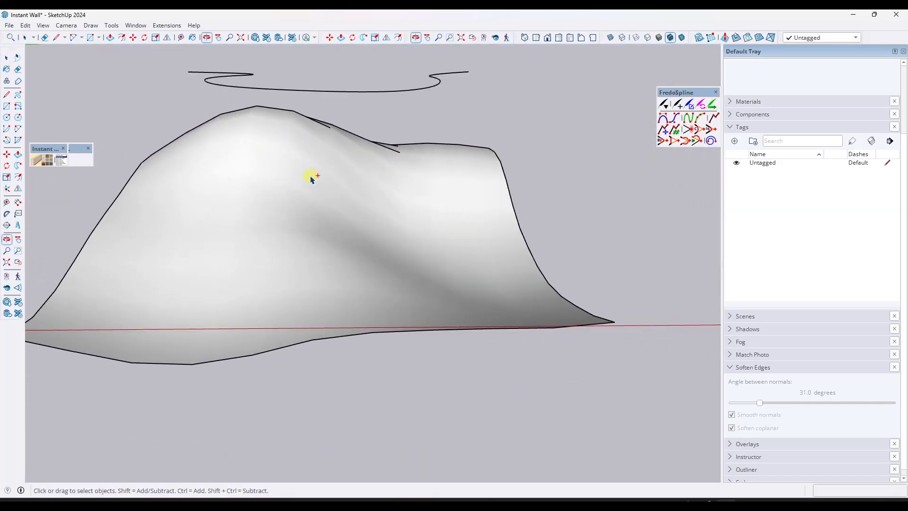
{"action": "left_click", "coordinate": [242, 90]}
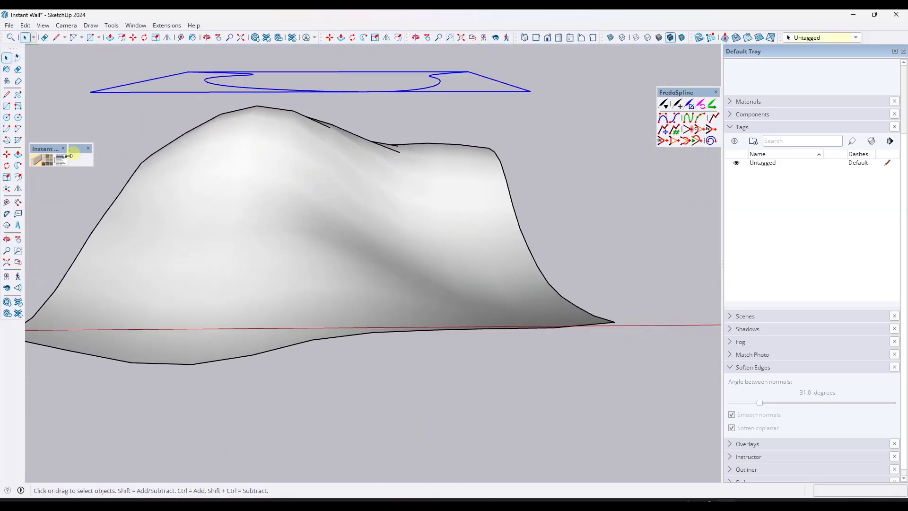
{"action": "left_click", "coordinate": [33, 163]}
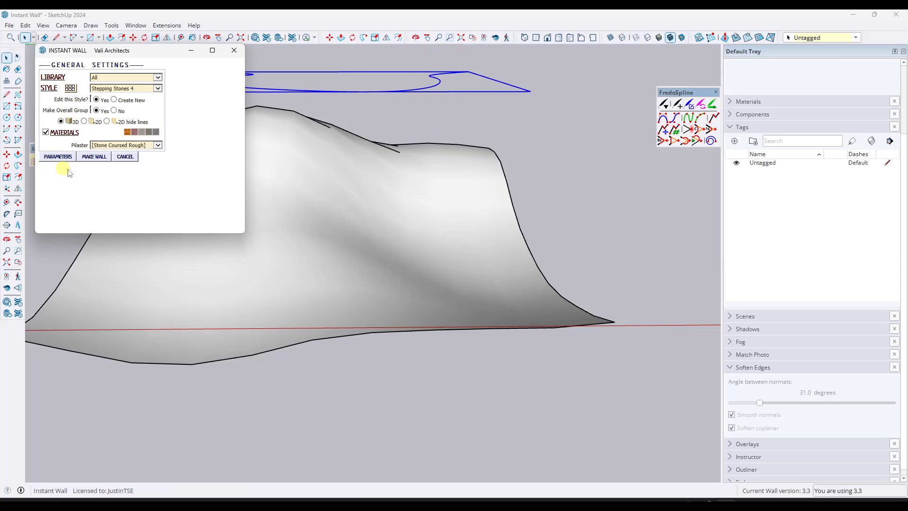
{"action": "left_click", "coordinate": [47, 133]}
{"action": "left_click", "coordinate": [94, 146]}
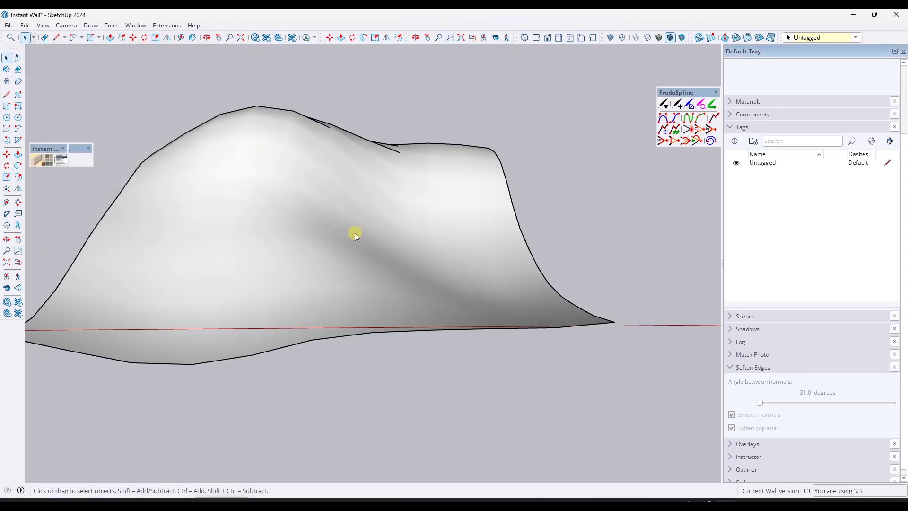
{"action": "middle_click_drag", "start_coordinate": [282, 220], "coordinate": [265, 235]}
{"action": "scroll", "coordinate": [312, 225], "scroll_direction": "up", "scroll_amount": 4}
{"action": "scroll", "coordinate": [274, 196], "scroll_direction": "down", "scroll_amount": 2}
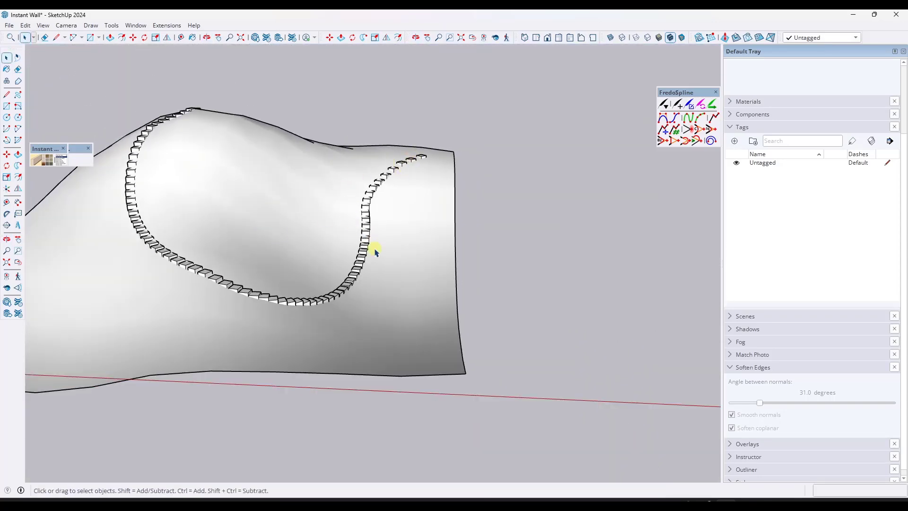
{"action": "middle_click_drag", "start_coordinate": [177, 142], "coordinate": [269, 138]}
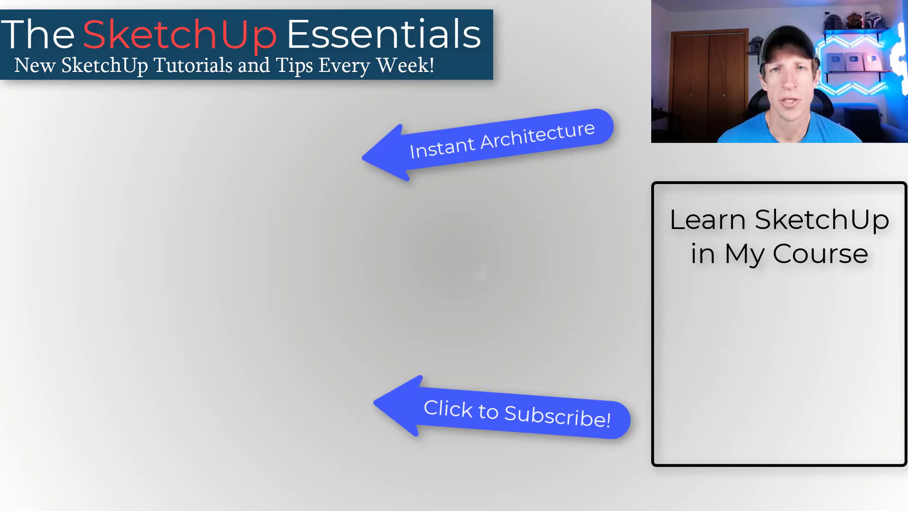